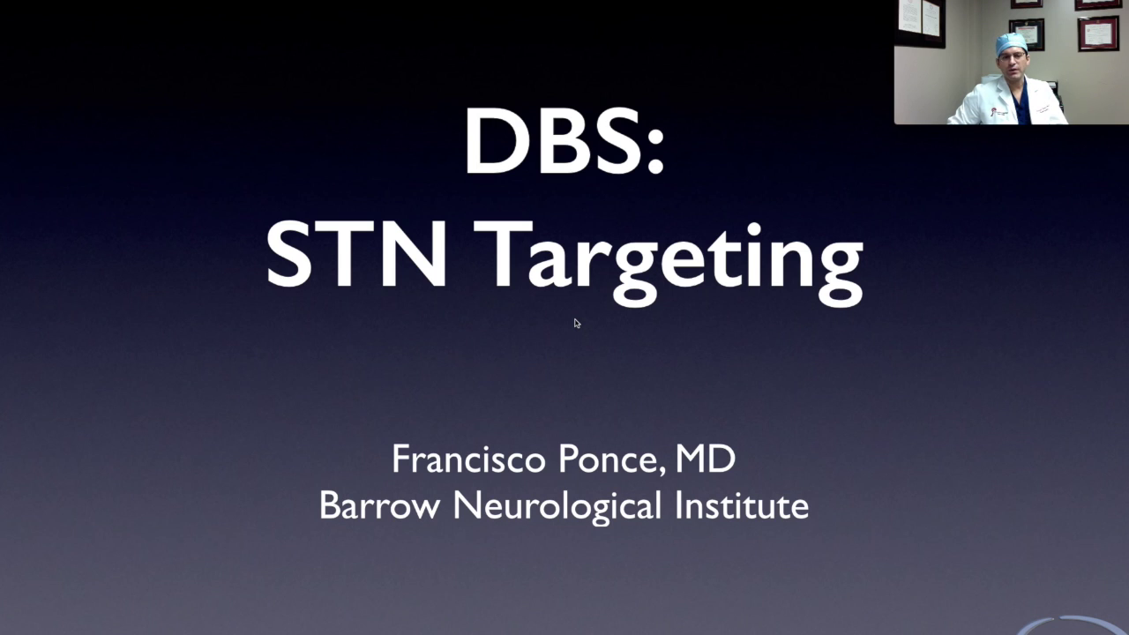
# Step: Switch to the StealthStation session, review the Axial MR series and make Axial MR 1 the registration series
pyautogui.press('super+Tab')
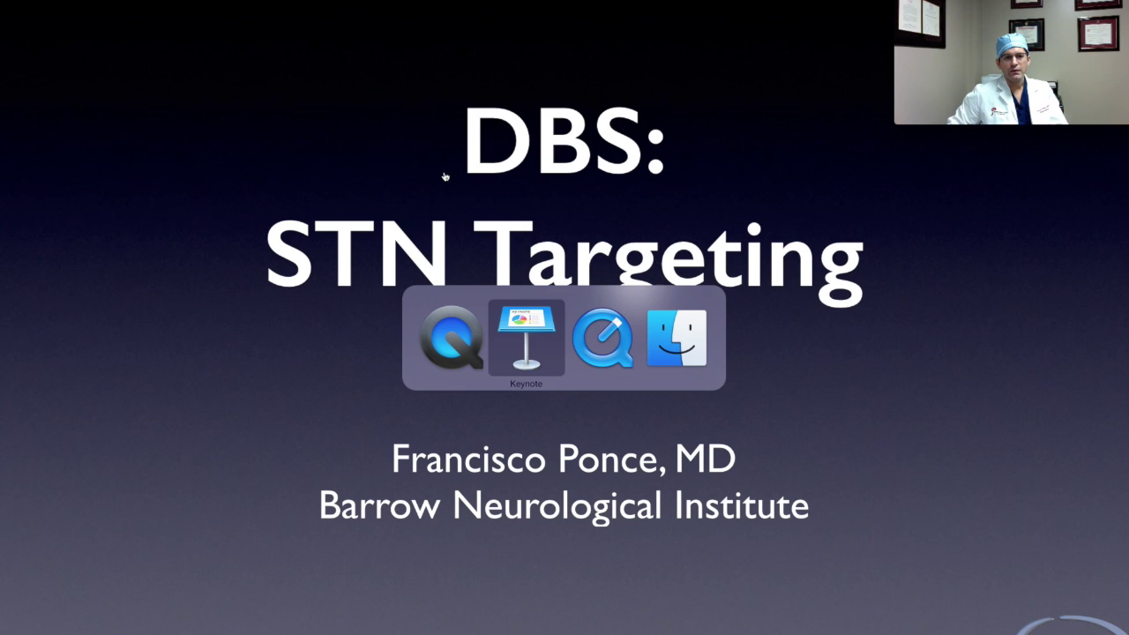
pyautogui.press('super+Tab')
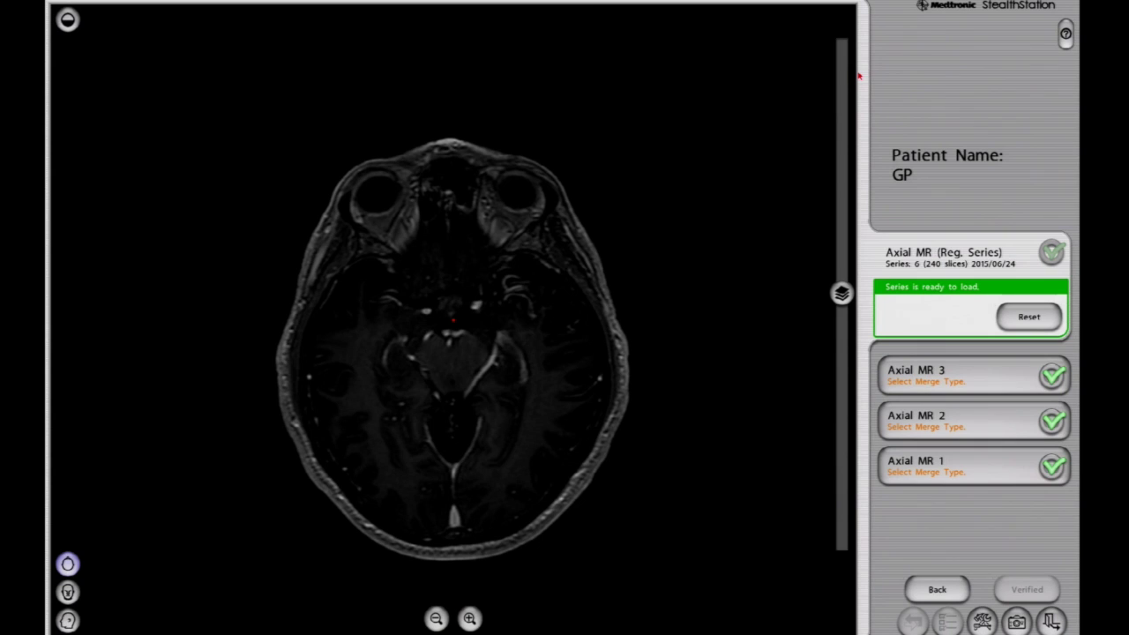
pyautogui.press('super+Tab')
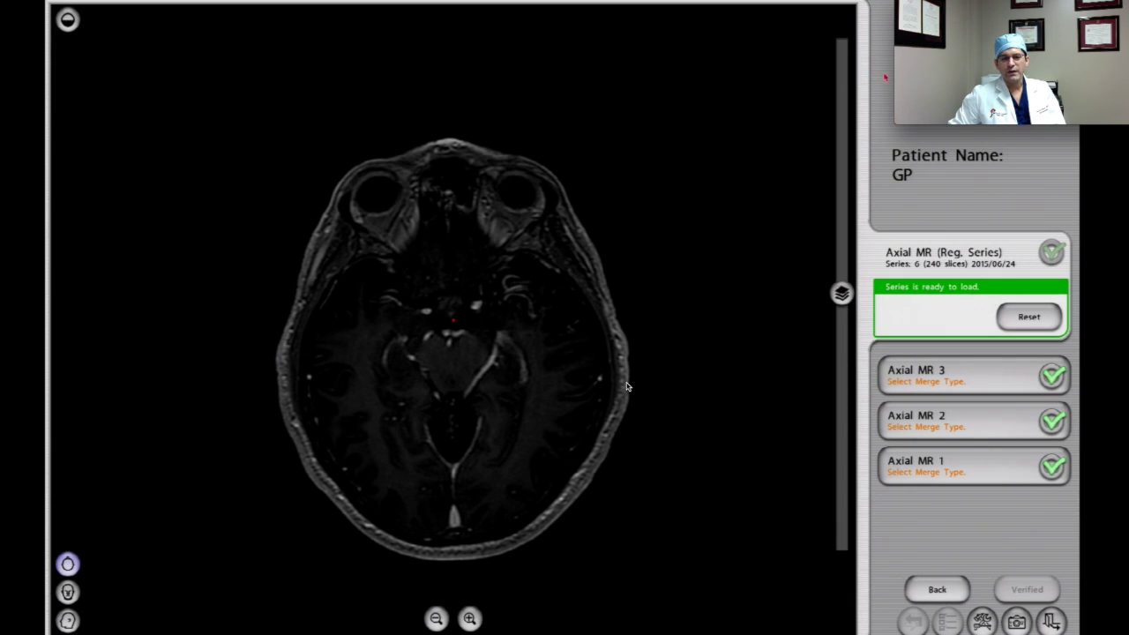
pyautogui.click(941, 373)
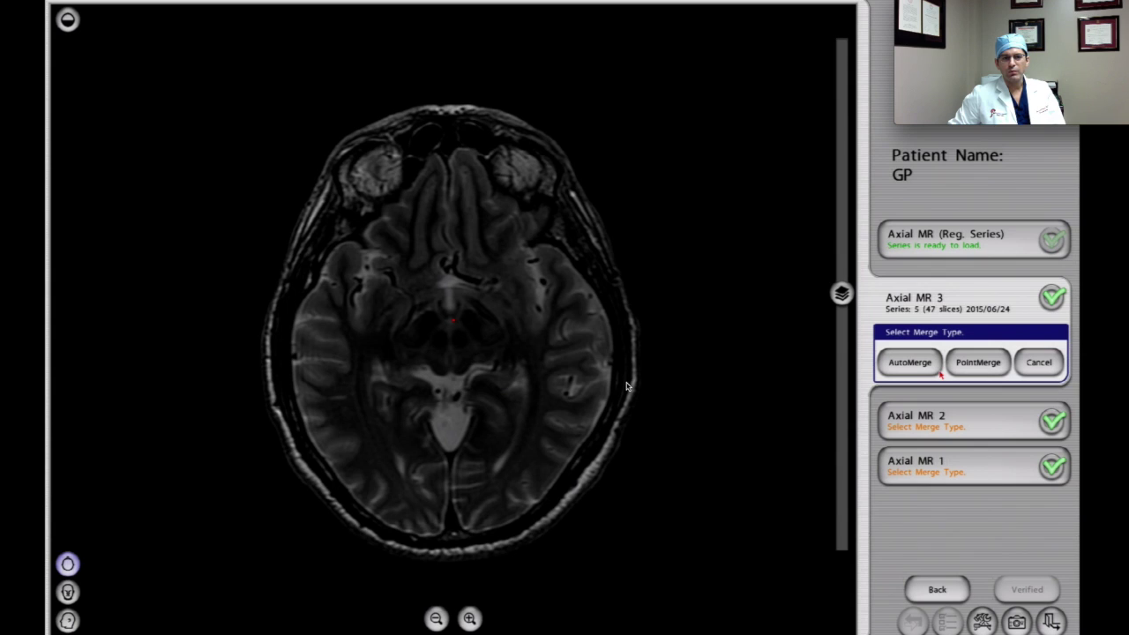
pyautogui.click(976, 421)
pyautogui.click(967, 467)
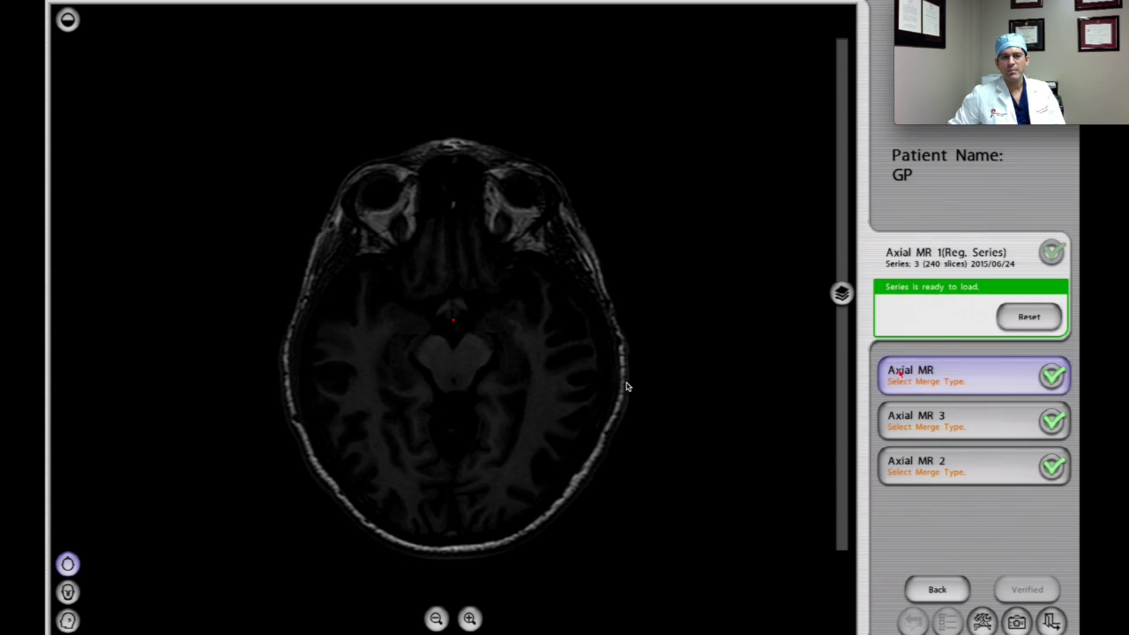
# Step: AutoMerge Axial MR, Axial MR 3 and Axial MR 2 with the registration series
pyautogui.click(899, 373)
pyautogui.click(900, 371)
pyautogui.click(904, 422)
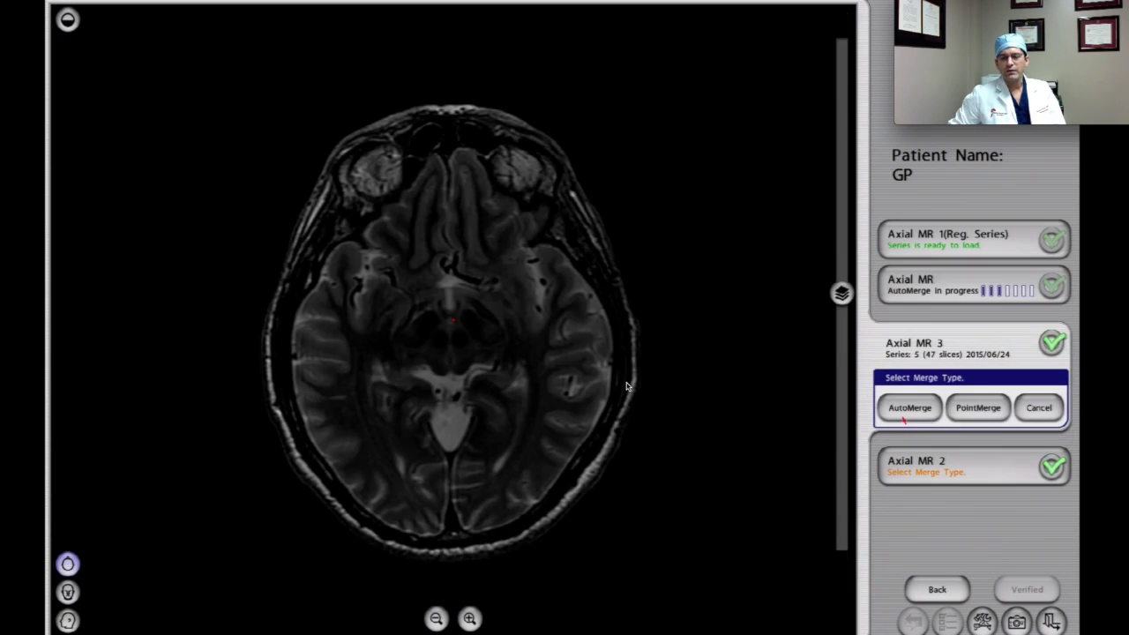
pyautogui.click(904, 418)
pyautogui.click(909, 460)
pyautogui.click(925, 454)
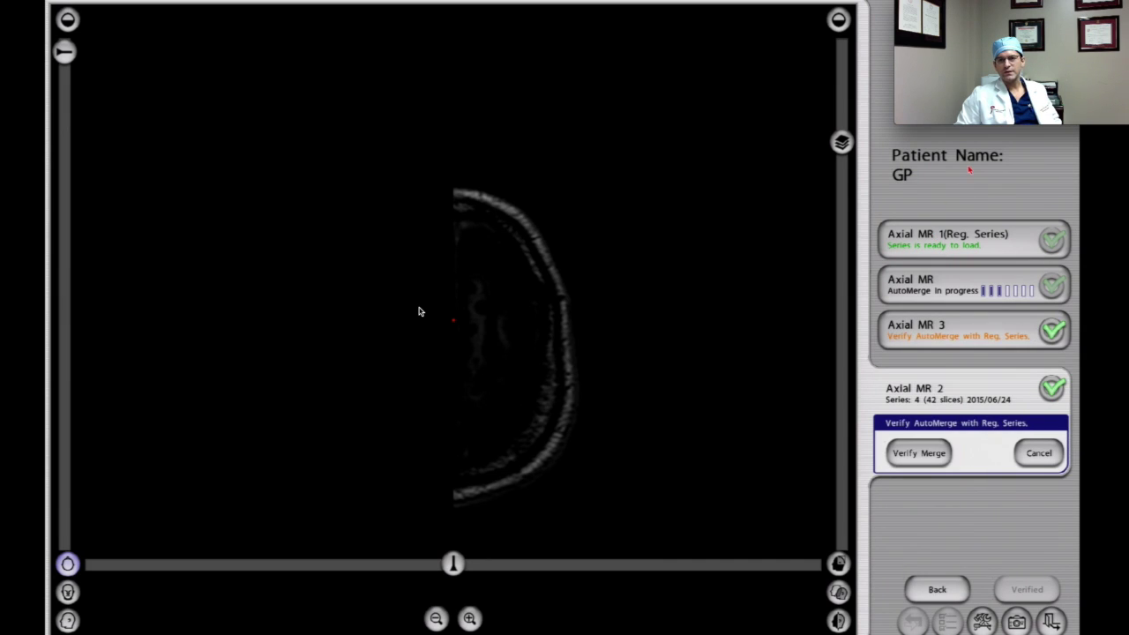
# Step: Check the split-view alignment and verify the merges of Axial MR 2, Axial MR 3 and Axial MR, accepting the merged exams
pyautogui.moveTo(841, 140); pyautogui.dragTo(841, 234)
pyautogui.click(919, 453)
pyautogui.click(957, 330)
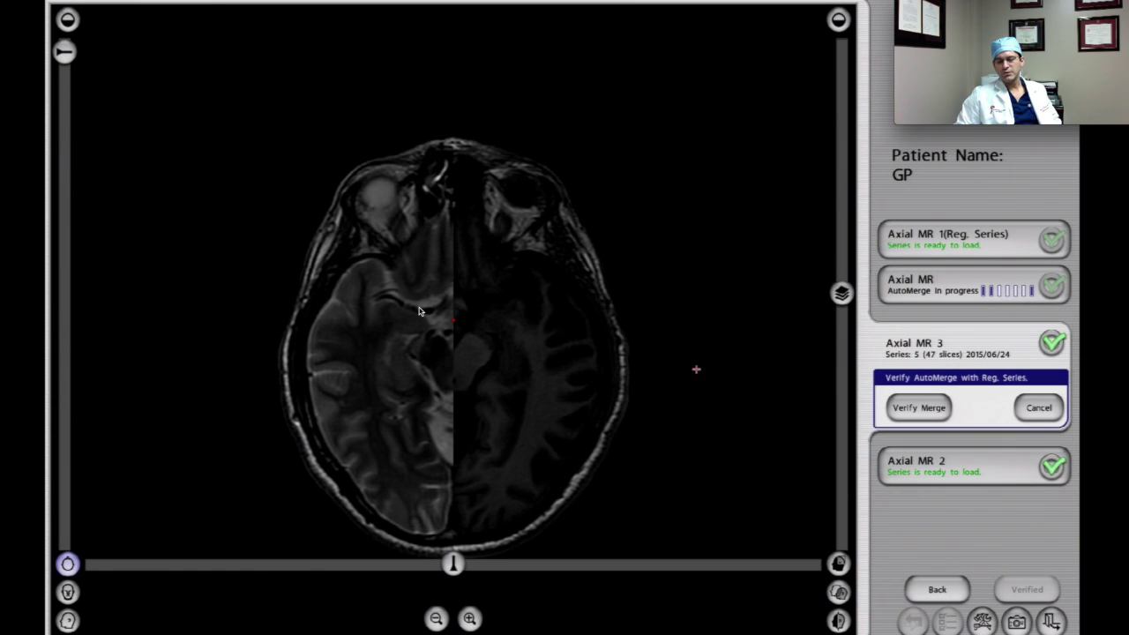
pyautogui.moveTo(844, 294); pyautogui.dragTo(841, 262)
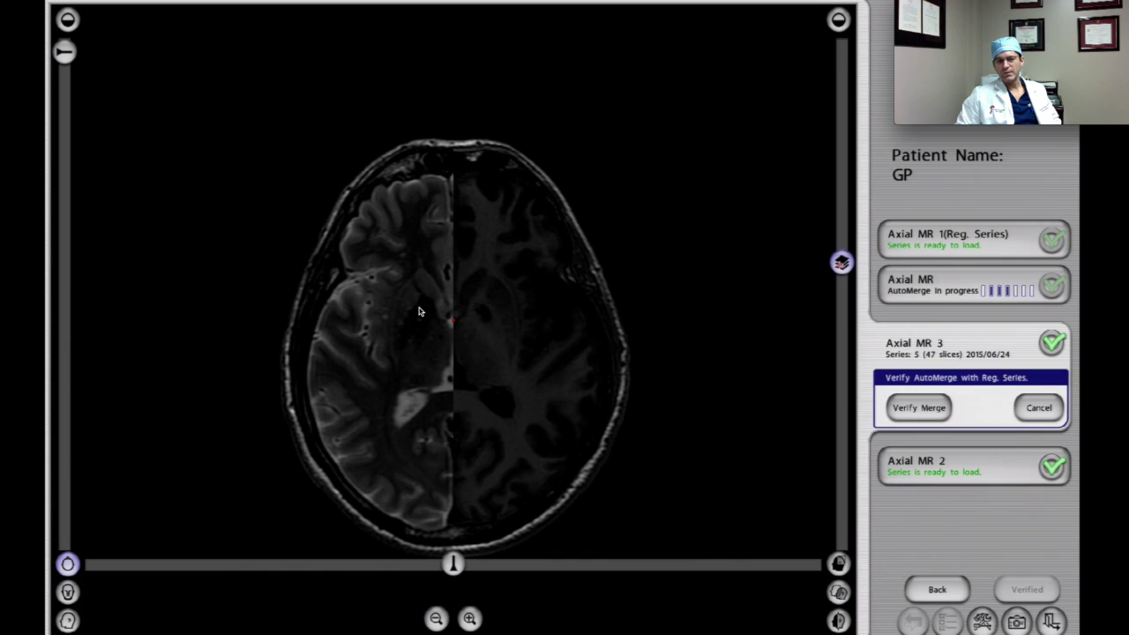
pyautogui.click(896, 407)
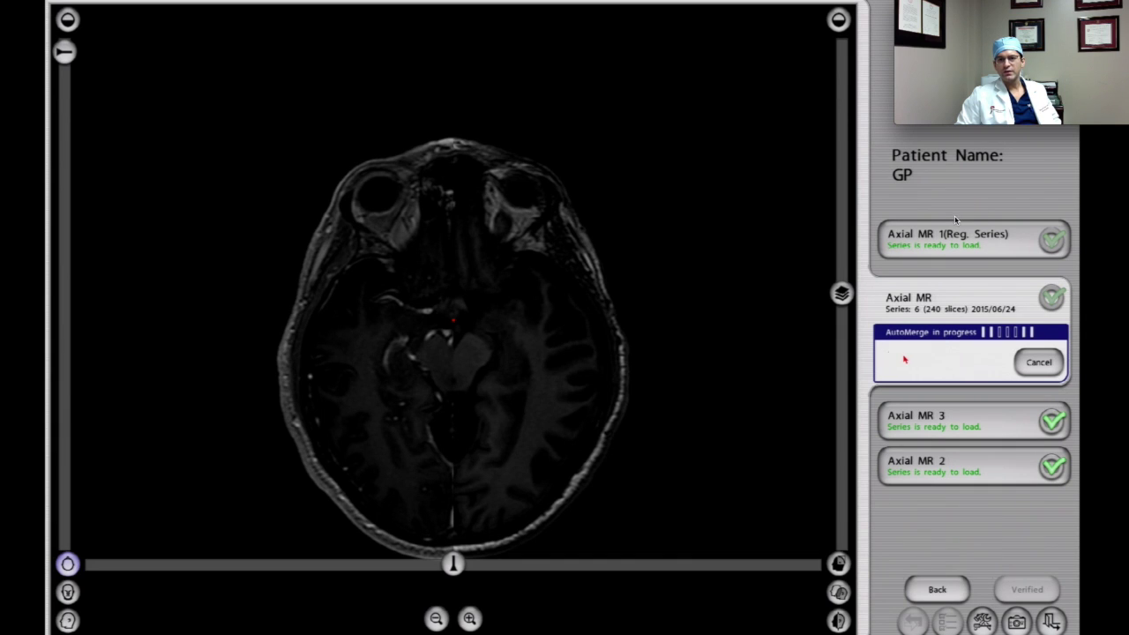
pyautogui.click(907, 364)
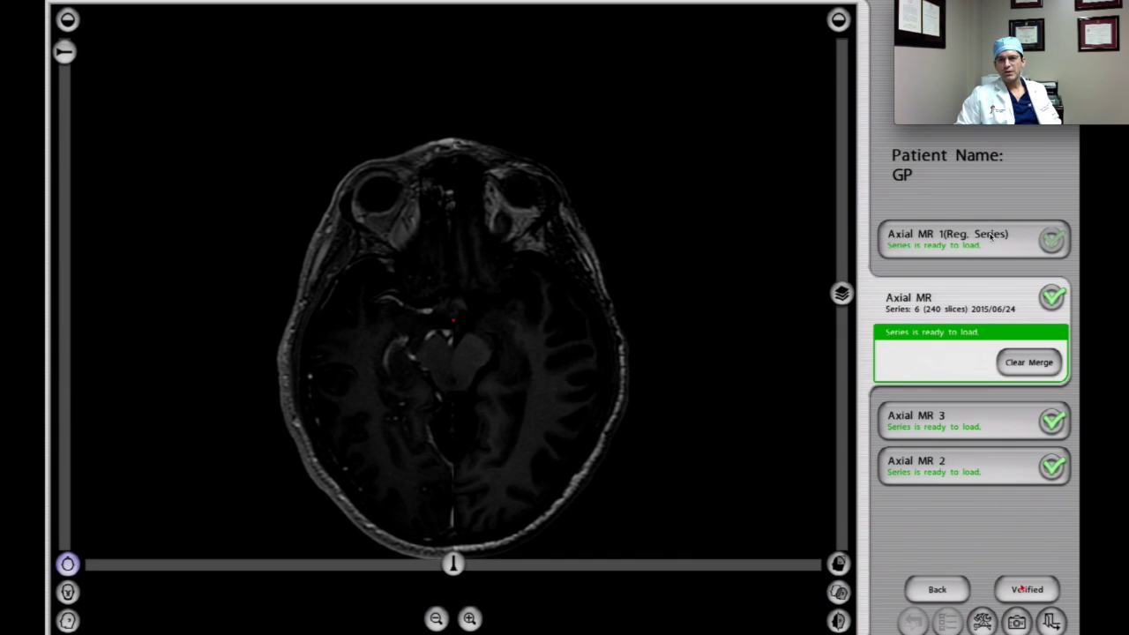
pyautogui.click(1024, 589)
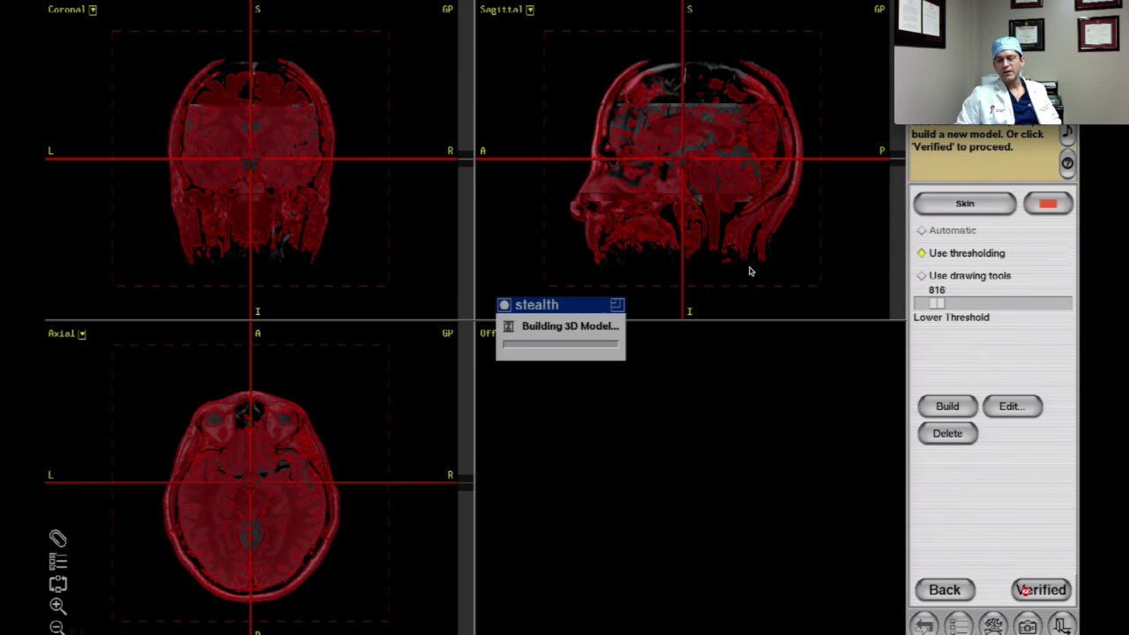
# Step: Accept the skin model, choose the Leksell frame and continue to AC-PC landmark marking without registering the rods
pyautogui.click(1025, 590)
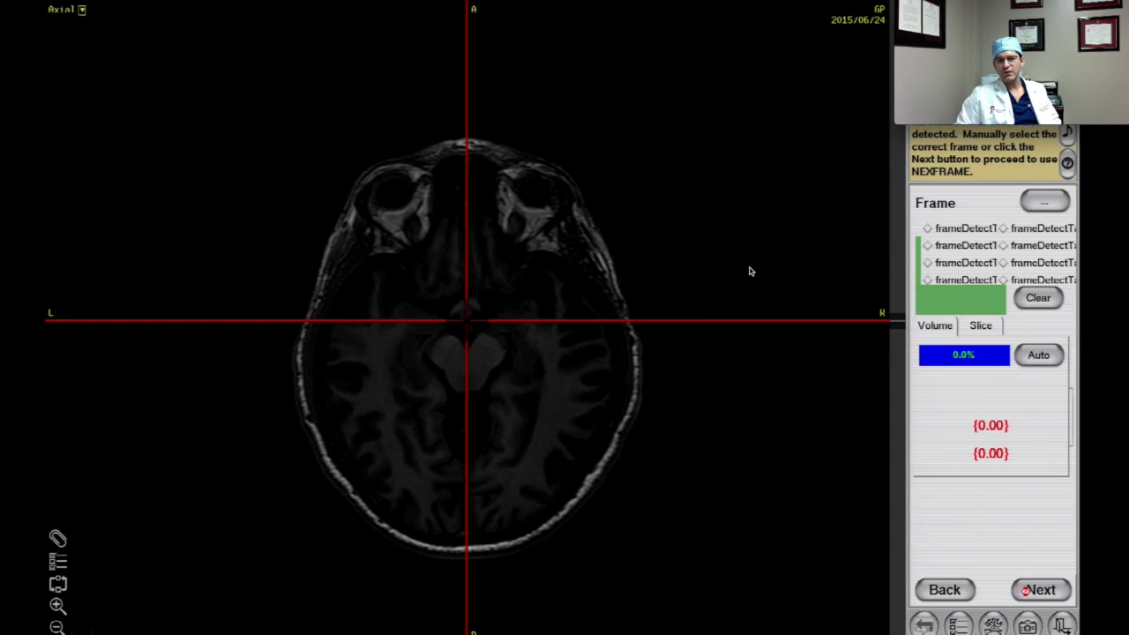
pyautogui.click(1025, 364)
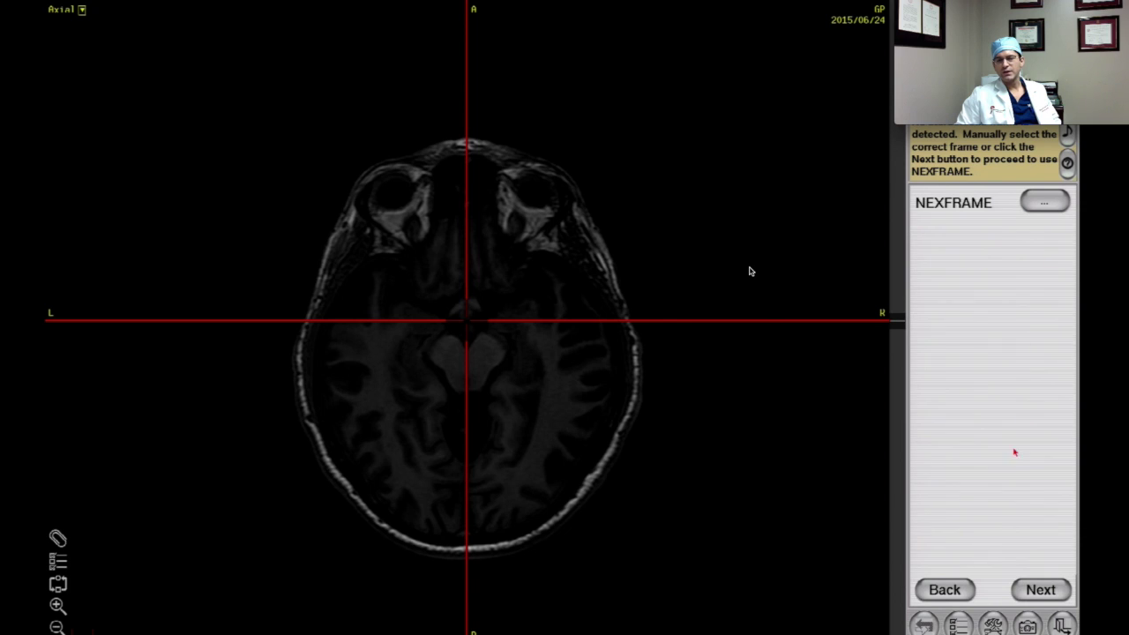
pyautogui.click(1051, 208)
pyautogui.click(971, 220)
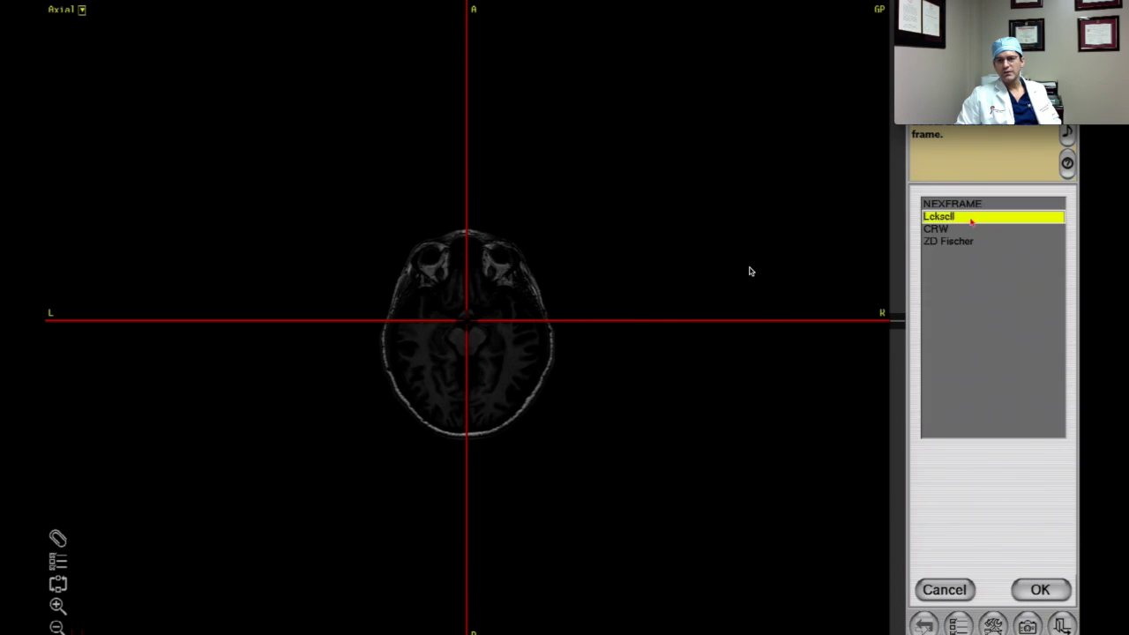
pyautogui.click(1035, 590)
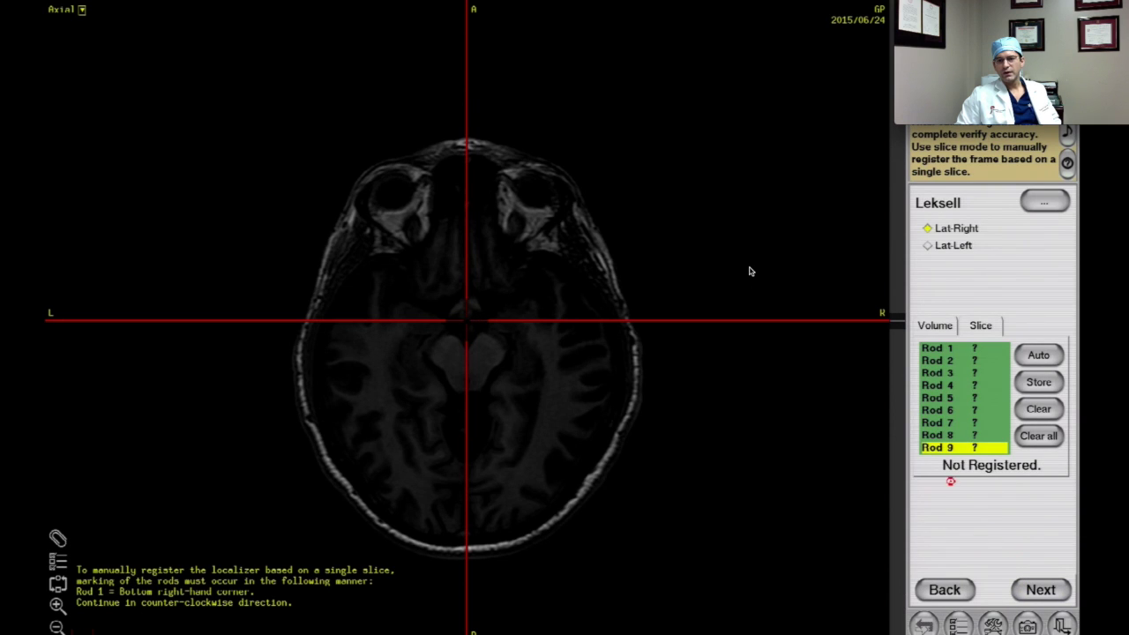
pyautogui.click(1066, 588)
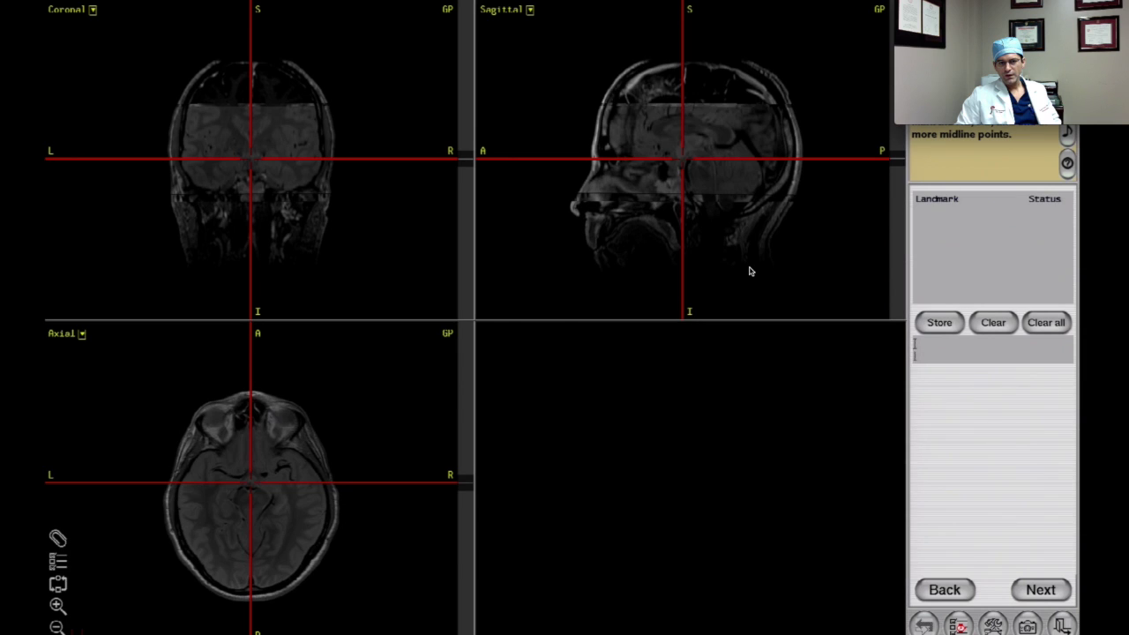
# Step: Open the image settings, set the level of Axial MR 2 to 1721 and its blend setting to 0
pyautogui.click(961, 250)
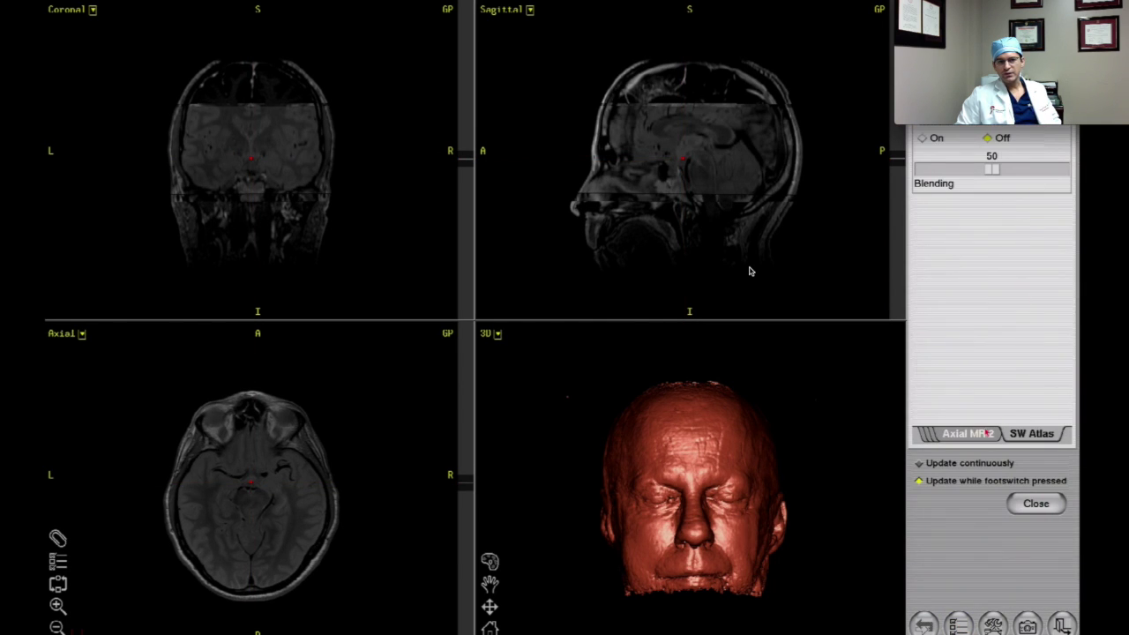
pyautogui.click(988, 433)
pyautogui.moveTo(1060, 321)
pyautogui.mouseDown()
pyautogui.moveTo(1017, 321)
pyautogui.moveTo(1059, 321)
pyautogui.mouseUp()
pyautogui.moveTo(993, 169); pyautogui.dragTo(949, 169)
pyautogui.click(933, 433)
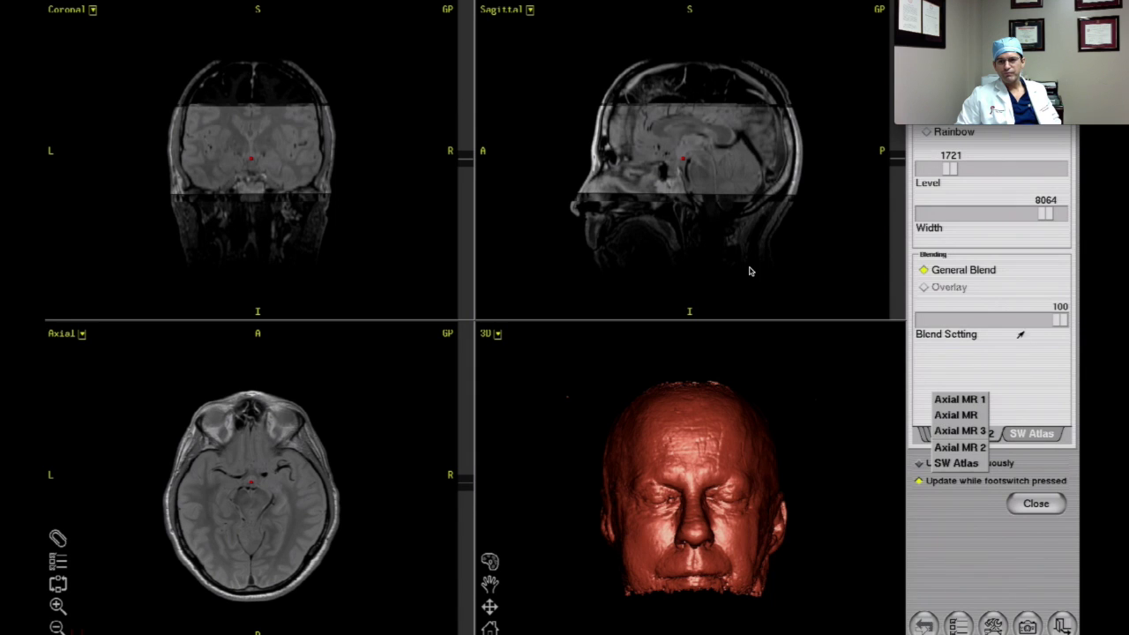
pyautogui.moveTo(1058, 319); pyautogui.dragTo(923, 319)
# Step: Display Axial MR 3 and set its level to 842
pyautogui.click(933, 434)
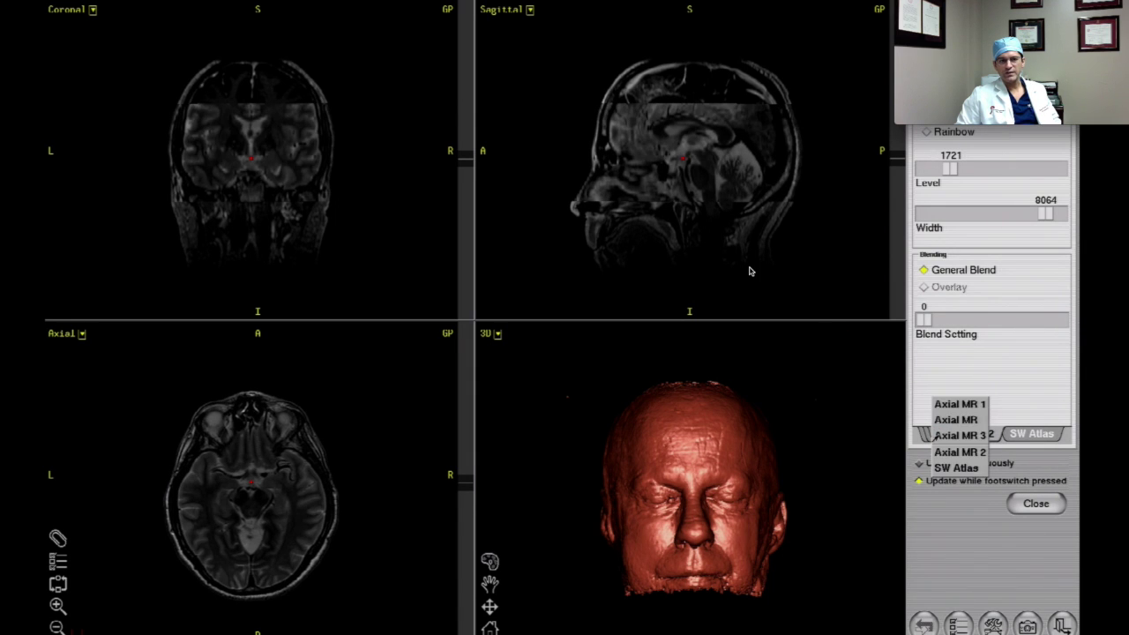
pyautogui.click(960, 435)
pyautogui.moveTo(991, 172); pyautogui.dragTo(943, 173)
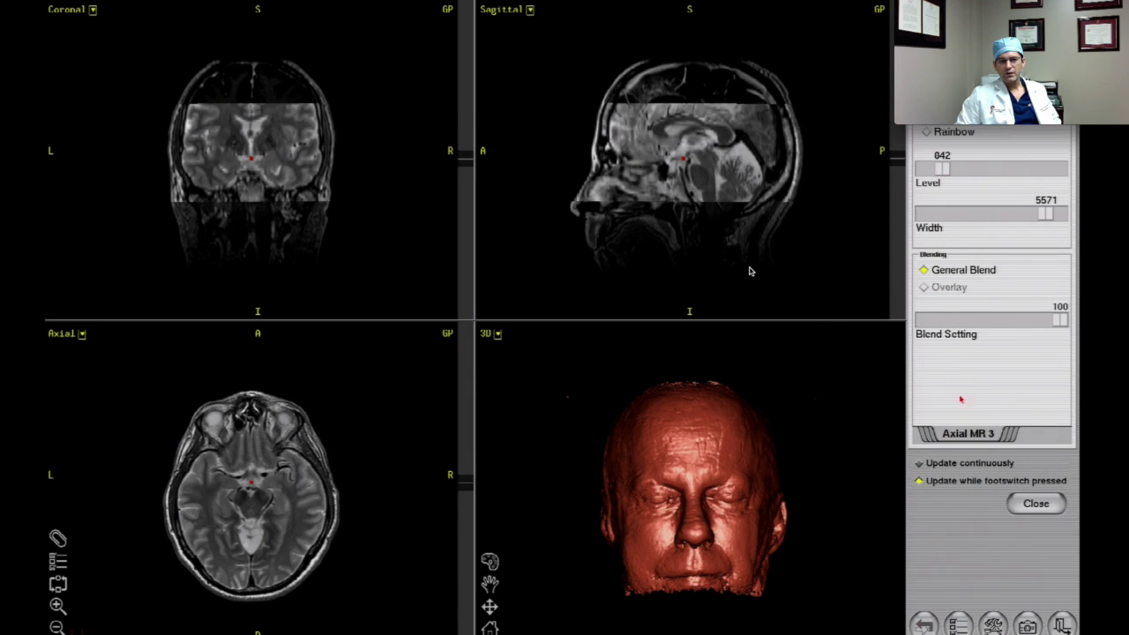
# Step: Set the level of Axial MR to 1300 with a blend setting of 0, and the level of Axial MR 1 to 0
pyautogui.click(933, 435)
pyautogui.click(937, 412)
pyautogui.moveTo(990, 168); pyautogui.dragTo(941, 169)
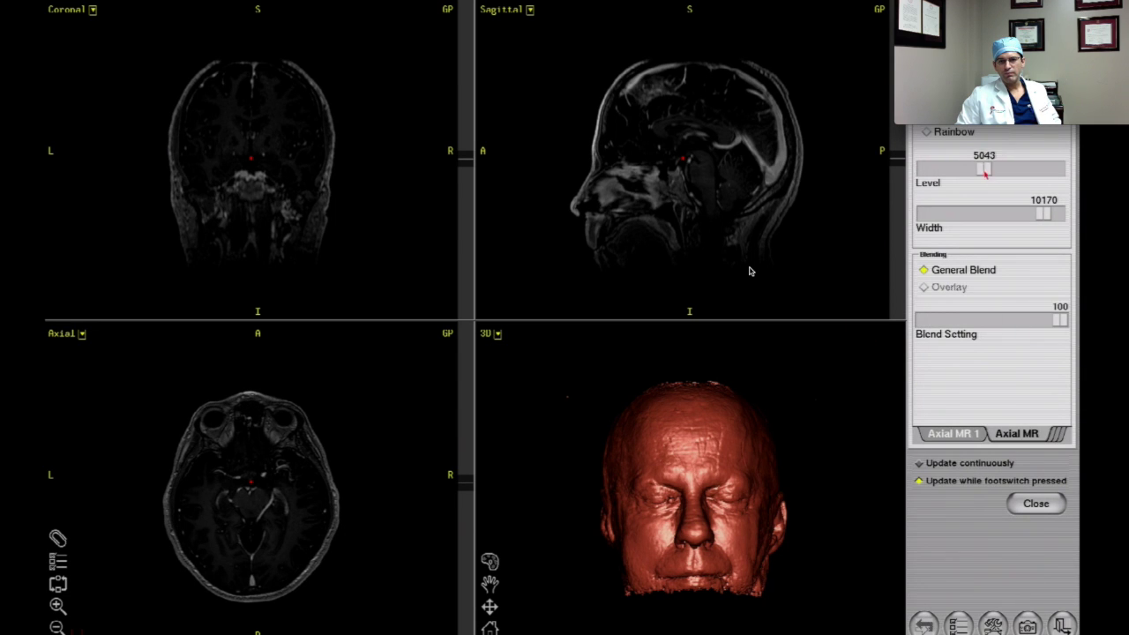
pyautogui.moveTo(1058, 320); pyautogui.dragTo(887, 377)
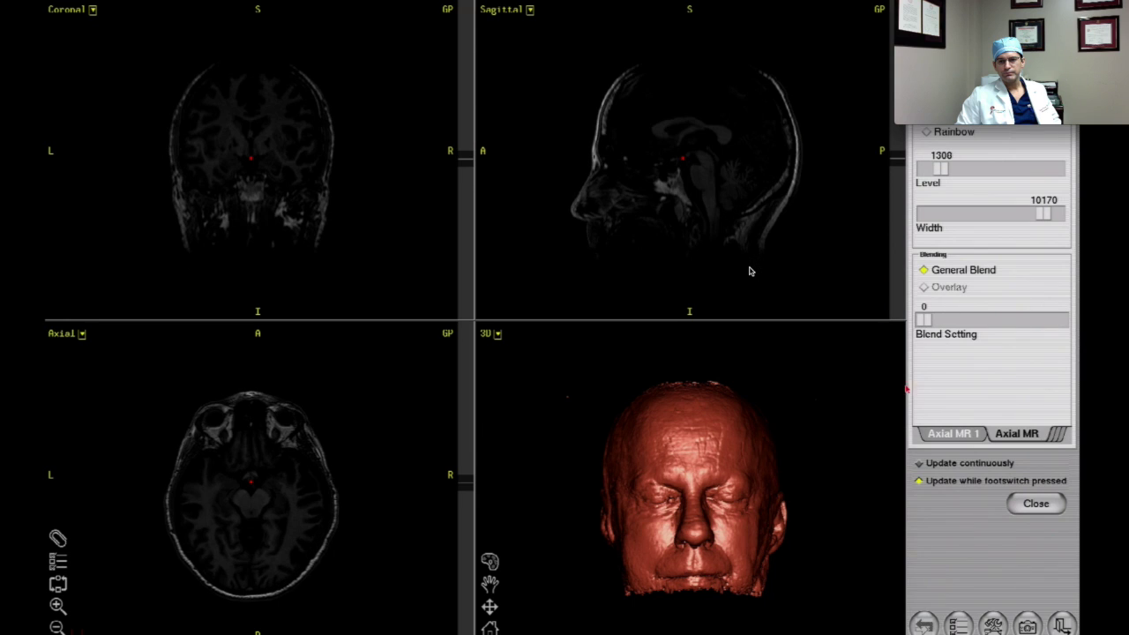
pyautogui.click(957, 433)
pyautogui.moveTo(993, 168); pyautogui.dragTo(921, 169)
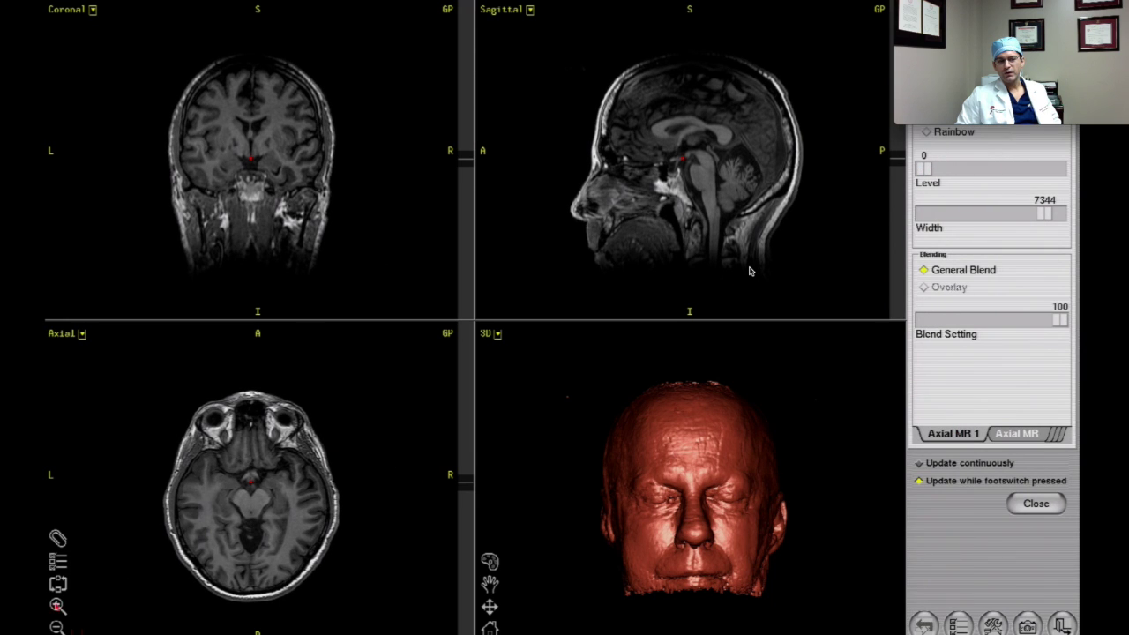
# Step: Locate the anterior commissure at the midline on the axial view, close the image settings and store it as AC
pyautogui.click(58, 606)
pyautogui.click(58, 606)
pyautogui.click(59, 606)
pyautogui.moveTo(462, 485); pyautogui.dragTo(462, 471)
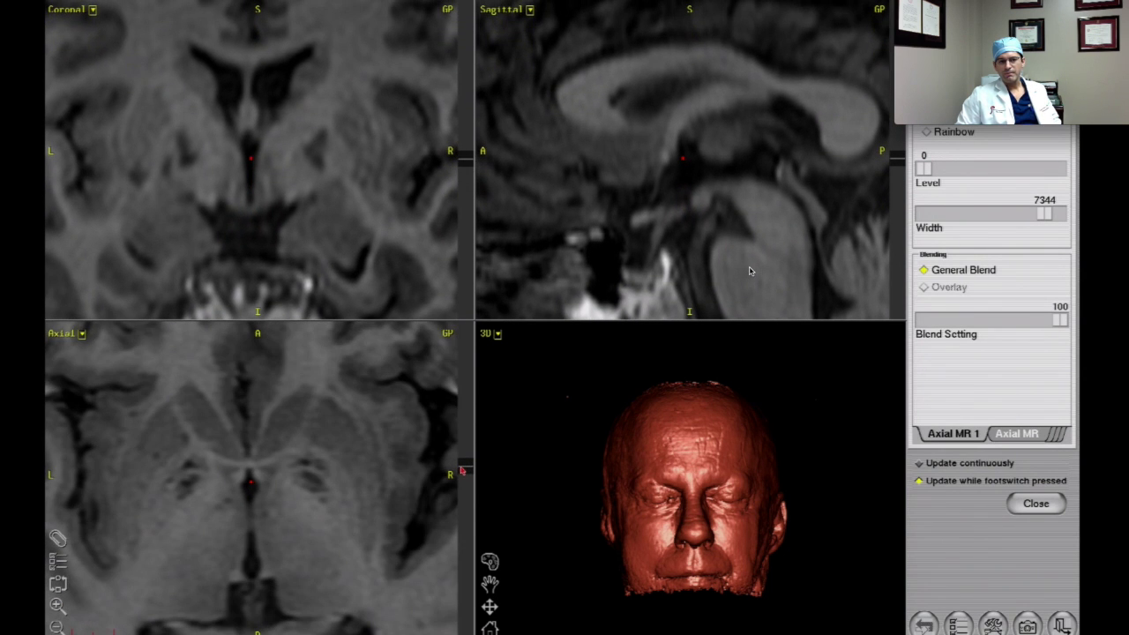
pyautogui.click(250, 468)
pyautogui.click(1019, 508)
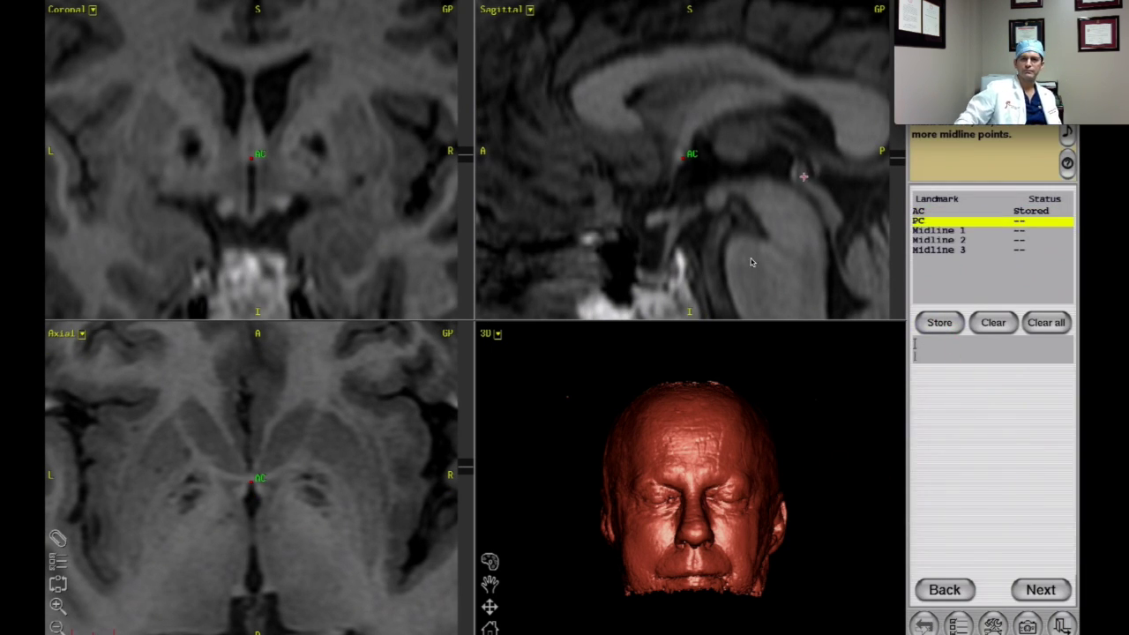
# Step: Locate the posterior commissure at the midline on the sagittal and axial views and store it as PC
pyautogui.click(796, 171)
pyautogui.moveTo(967, 17); pyautogui.dragTo(969, 396)
pyautogui.click(470, 519)
pyautogui.click(471, 520)
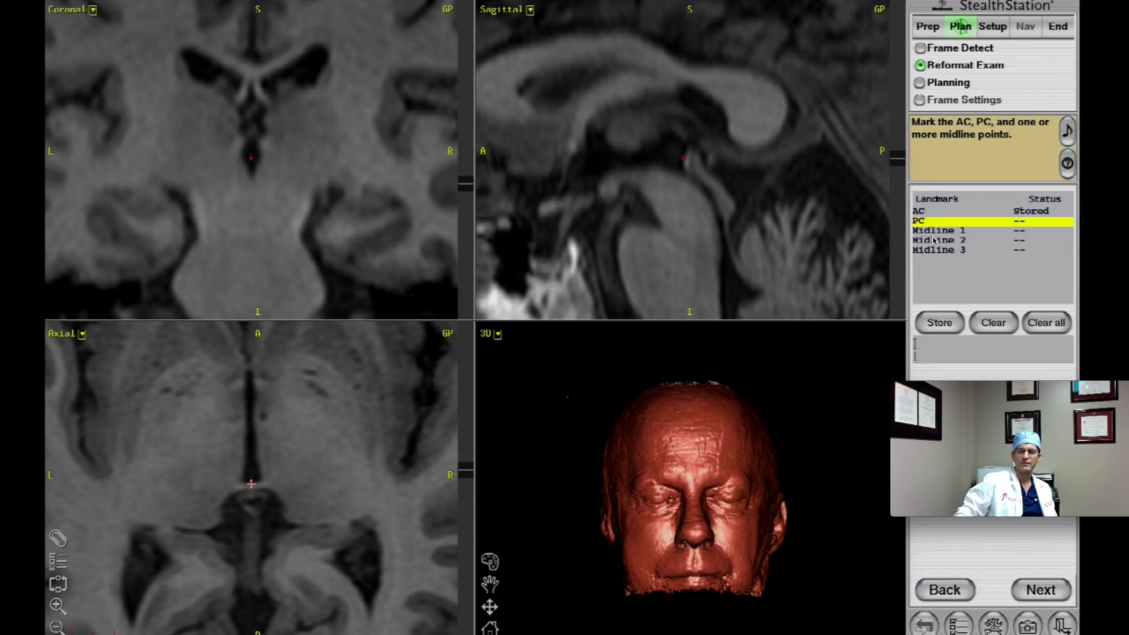
pyautogui.click(938, 324)
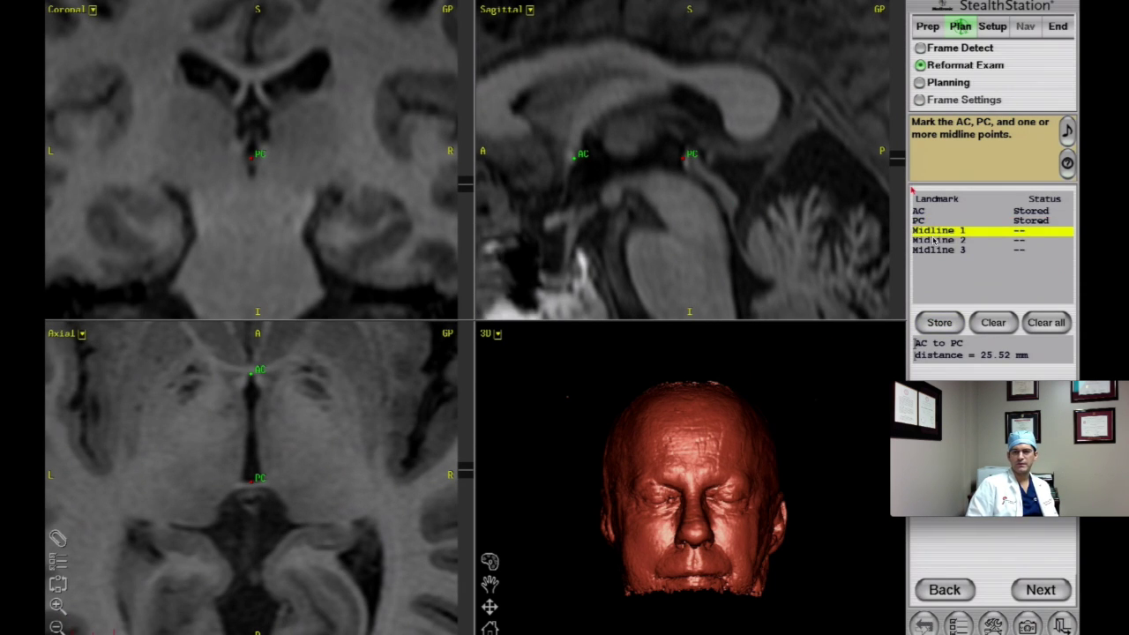
# Step: Return to the AC landmark, fine-tune its position on the sagittal view and store it again
pyautogui.click(919, 212)
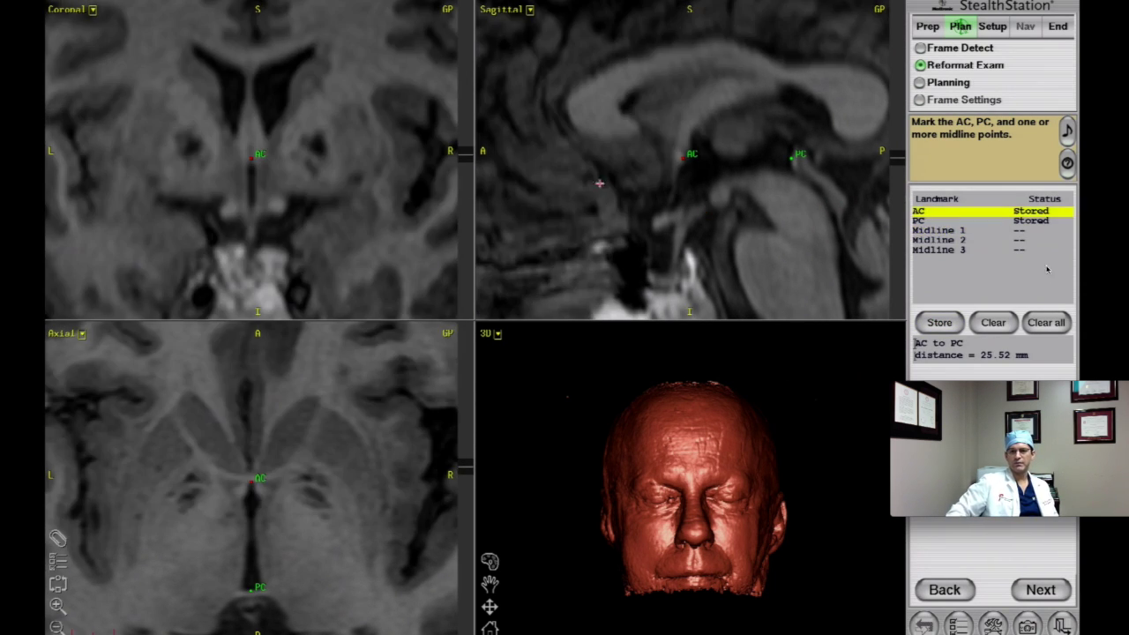
pyautogui.click(682, 159)
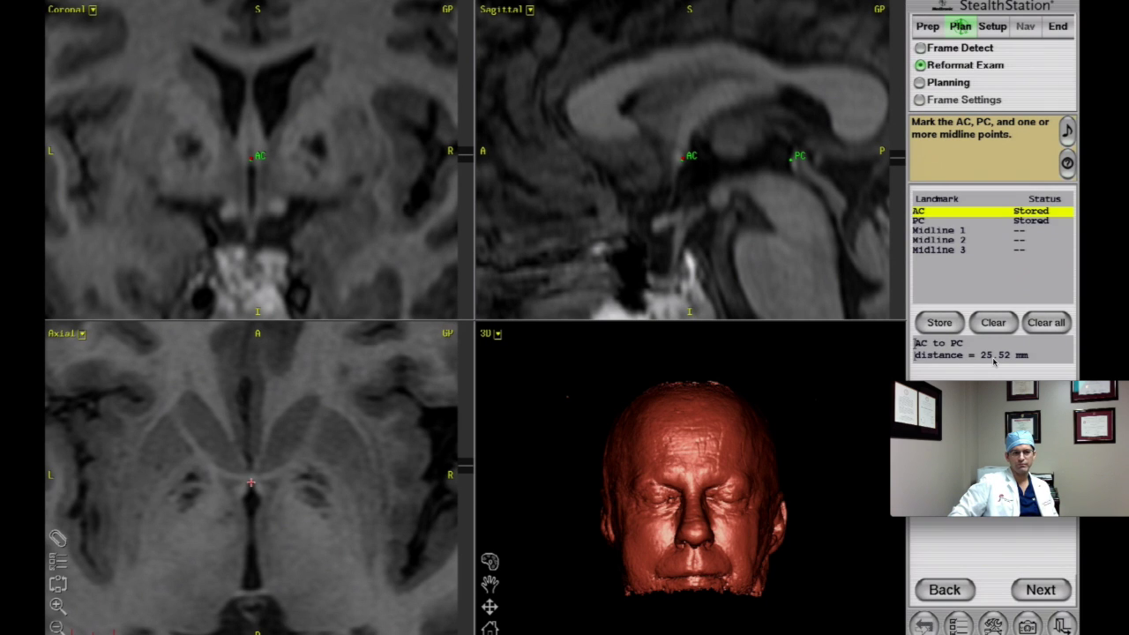
pyautogui.click(941, 327)
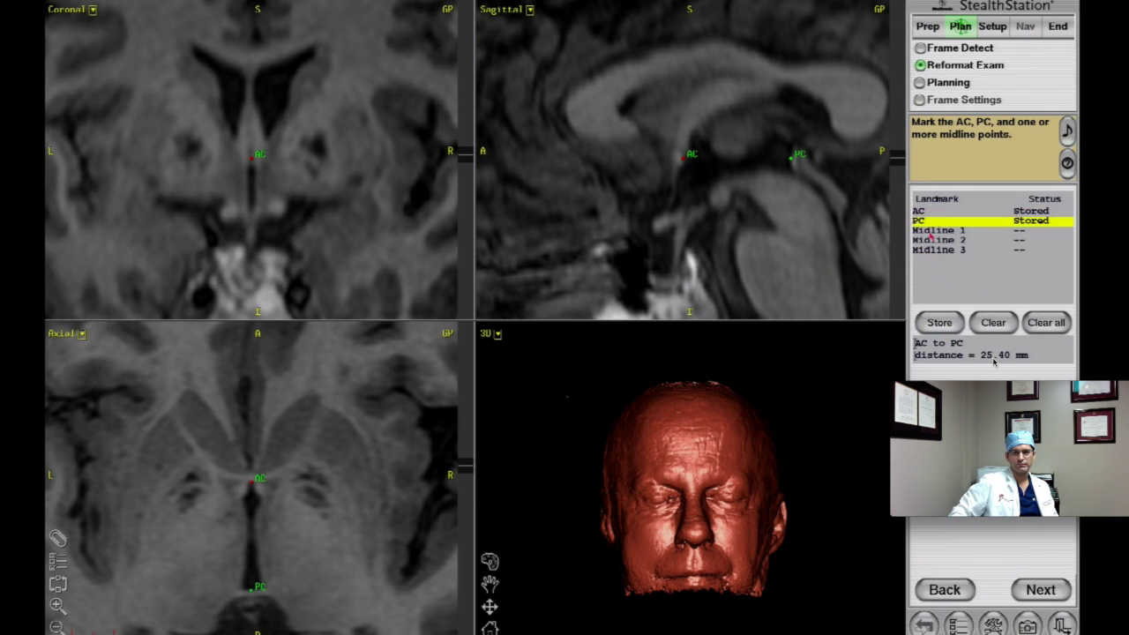
# Step: Place the cursor in the brainstem midline at the front of the fourth ventricle and store it as Midline 1
pyautogui.moveTo(467, 463); pyautogui.dragTo(467, 481)
pyautogui.click(255, 565)
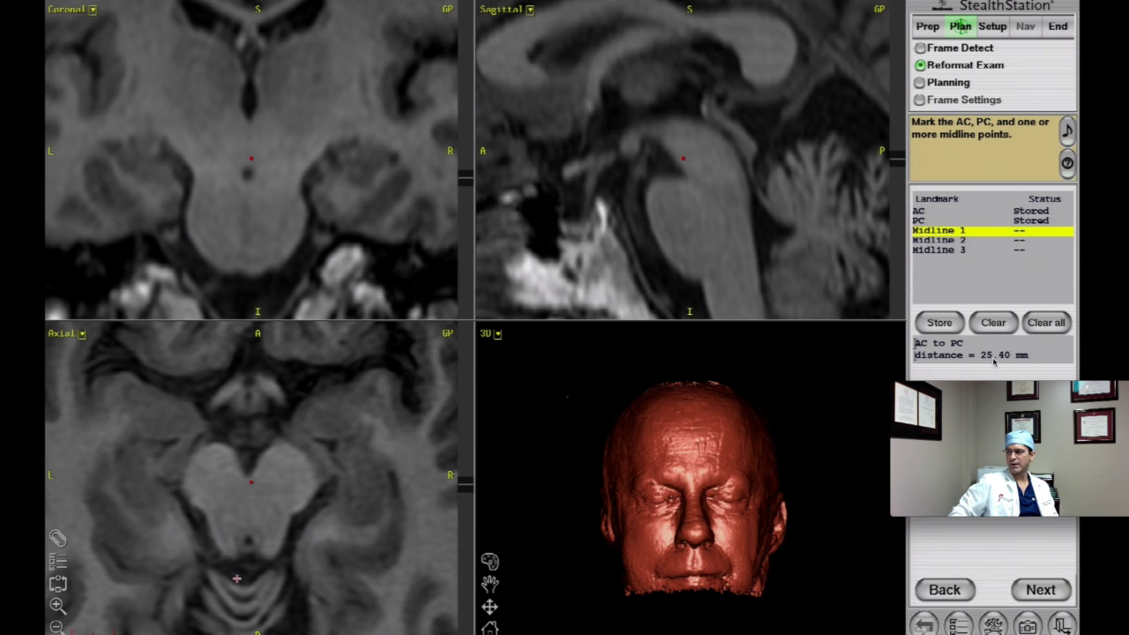
pyautogui.moveTo(470, 487); pyautogui.dragTo(469, 506)
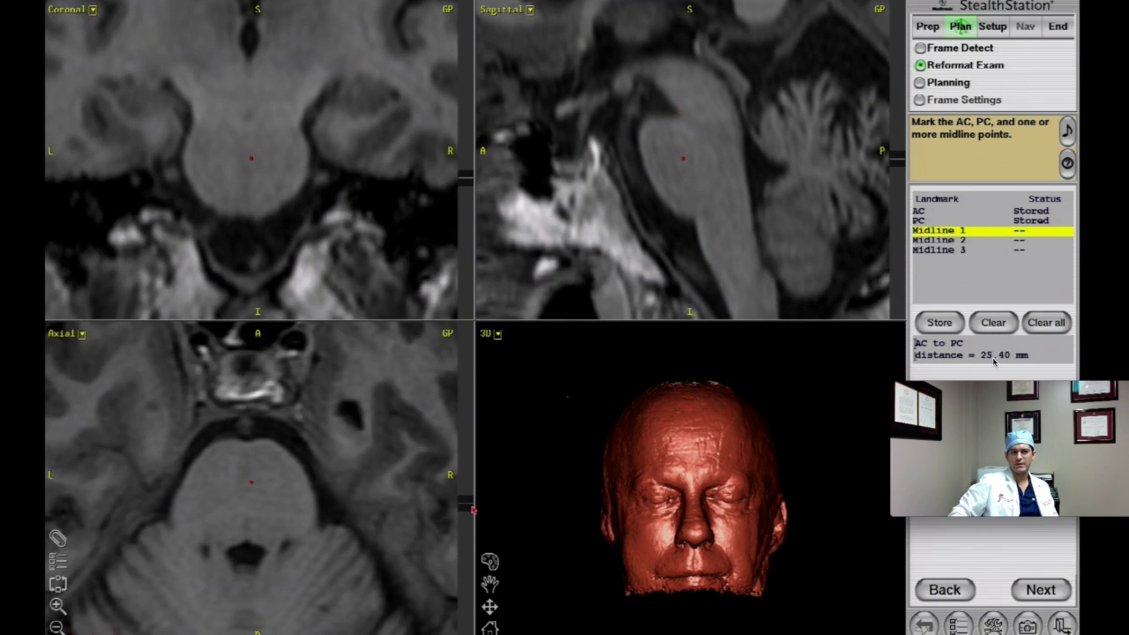
pyautogui.click(247, 540)
pyautogui.click(931, 324)
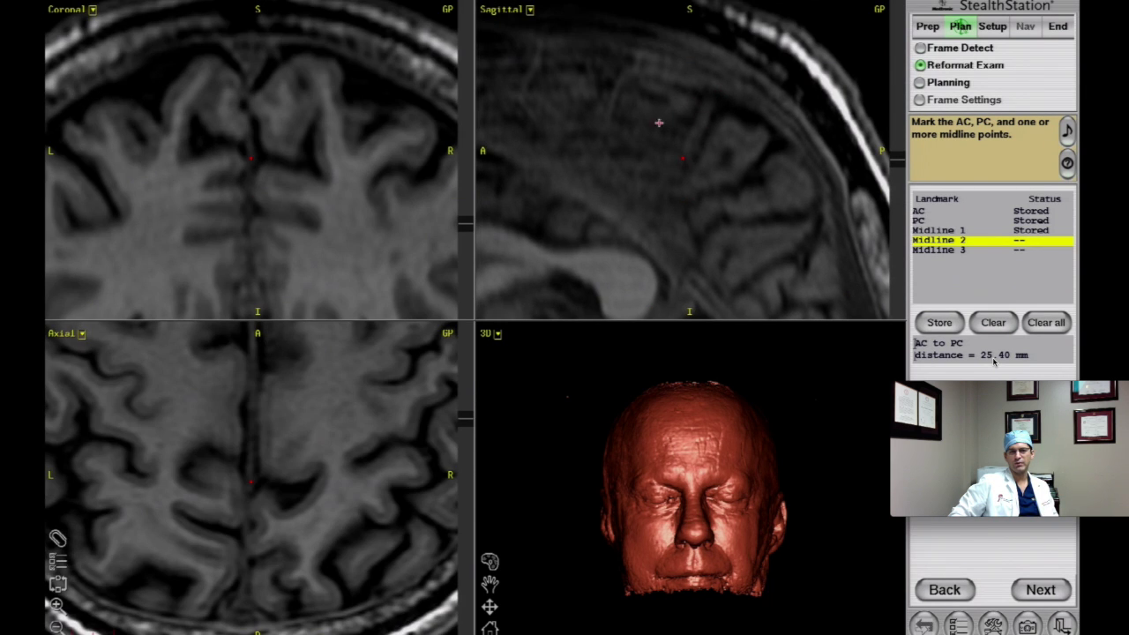
# Step: Store a high interhemispheric midline point as Midline 2 and a frontal interhemispheric point near the skull as Midline 3
pyautogui.click(250, 455)
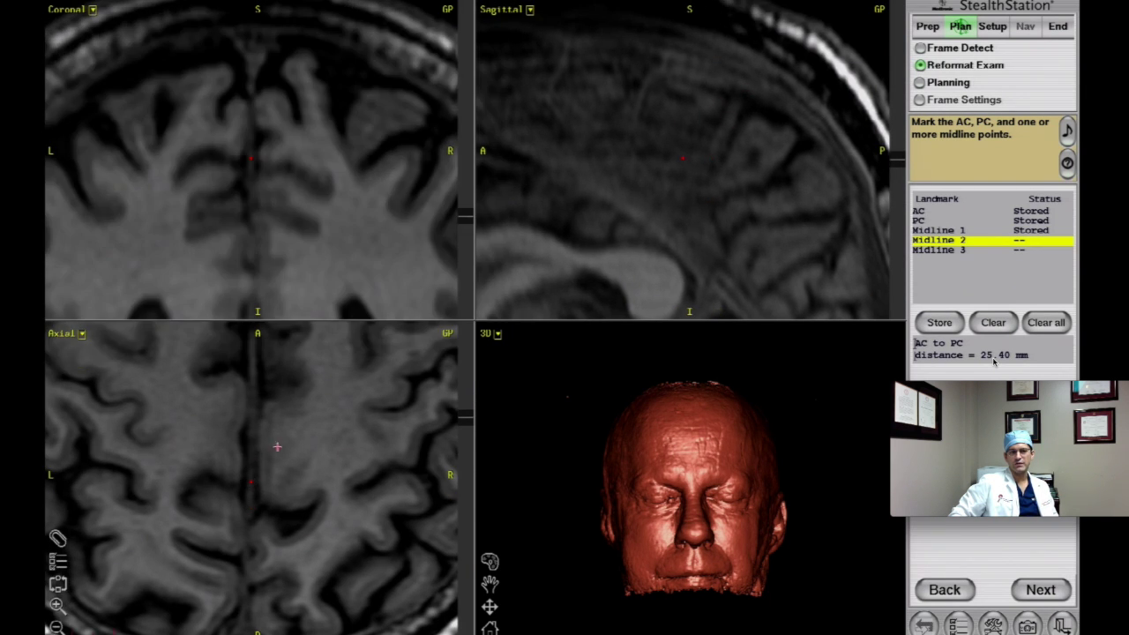
pyautogui.click(940, 322)
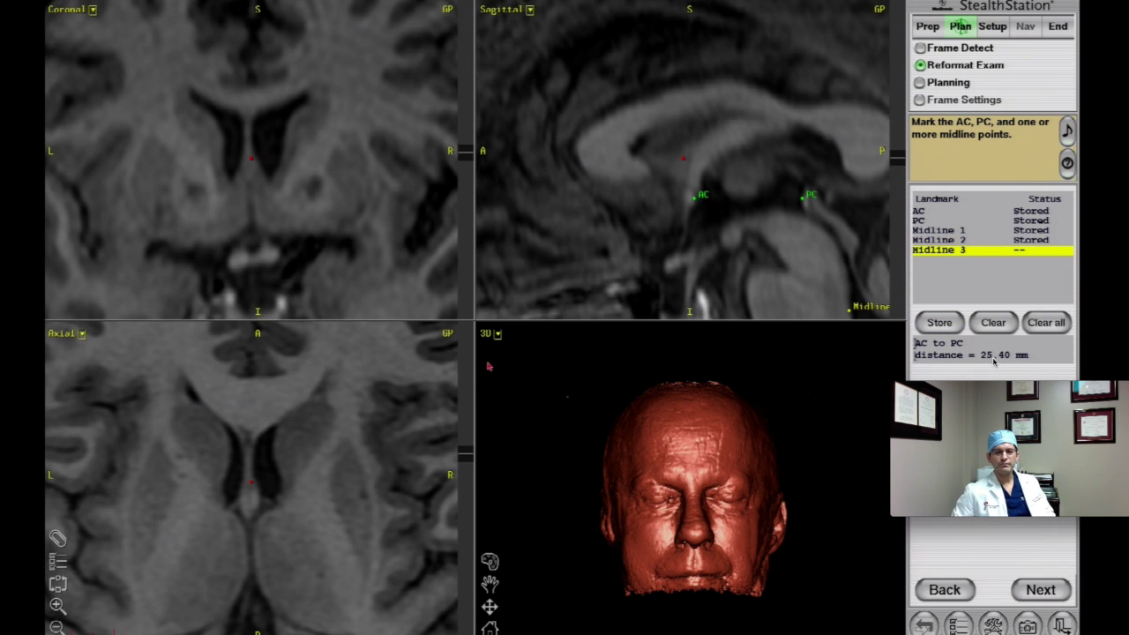
pyautogui.moveTo(466, 454); pyautogui.dragTo(465, 448)
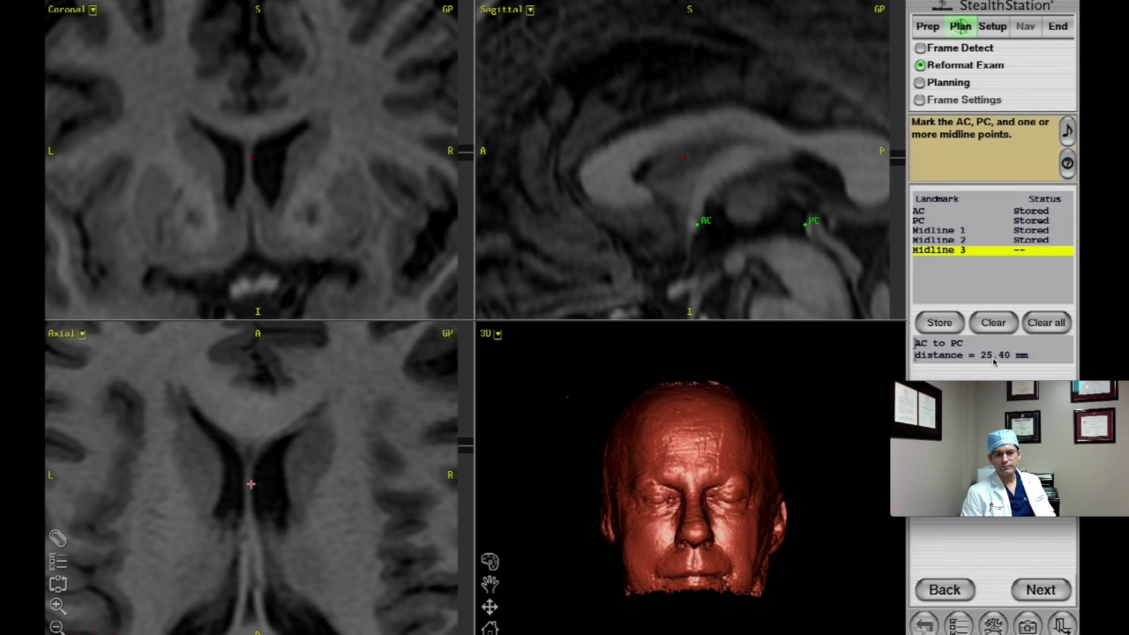
pyautogui.click(248, 481)
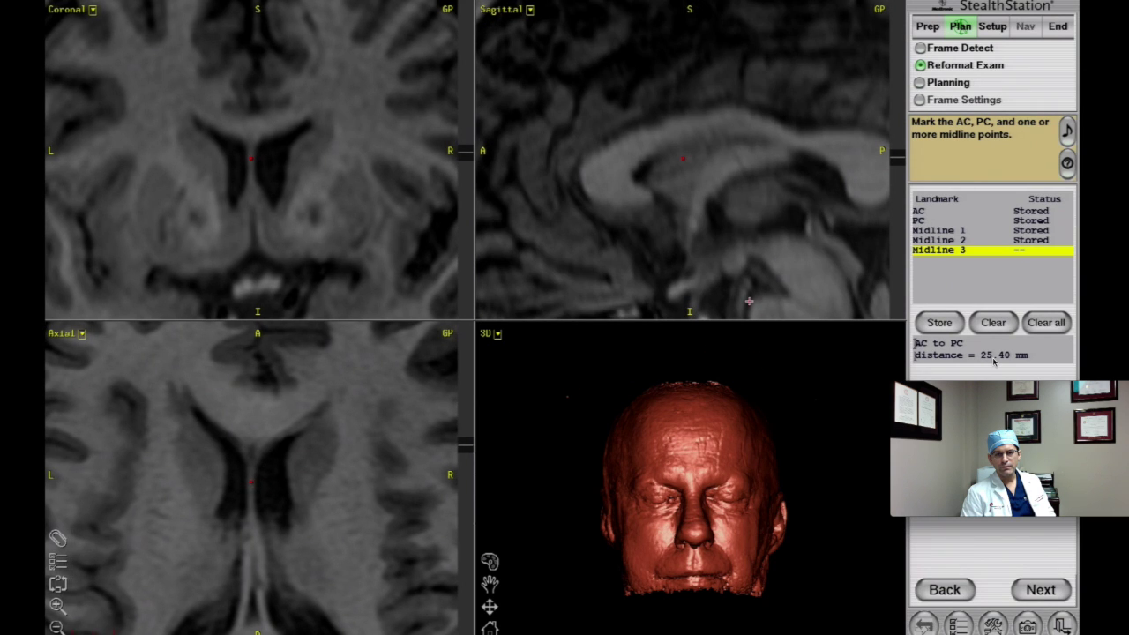
pyautogui.click(562, 169)
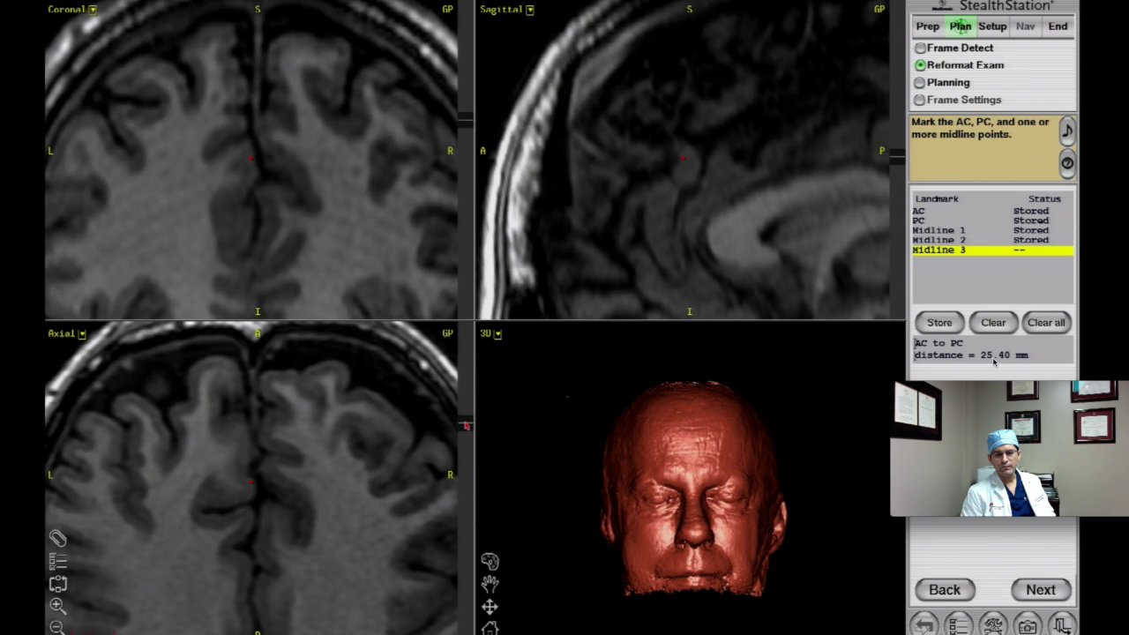
pyautogui.moveTo(467, 426); pyautogui.dragTo(467, 415)
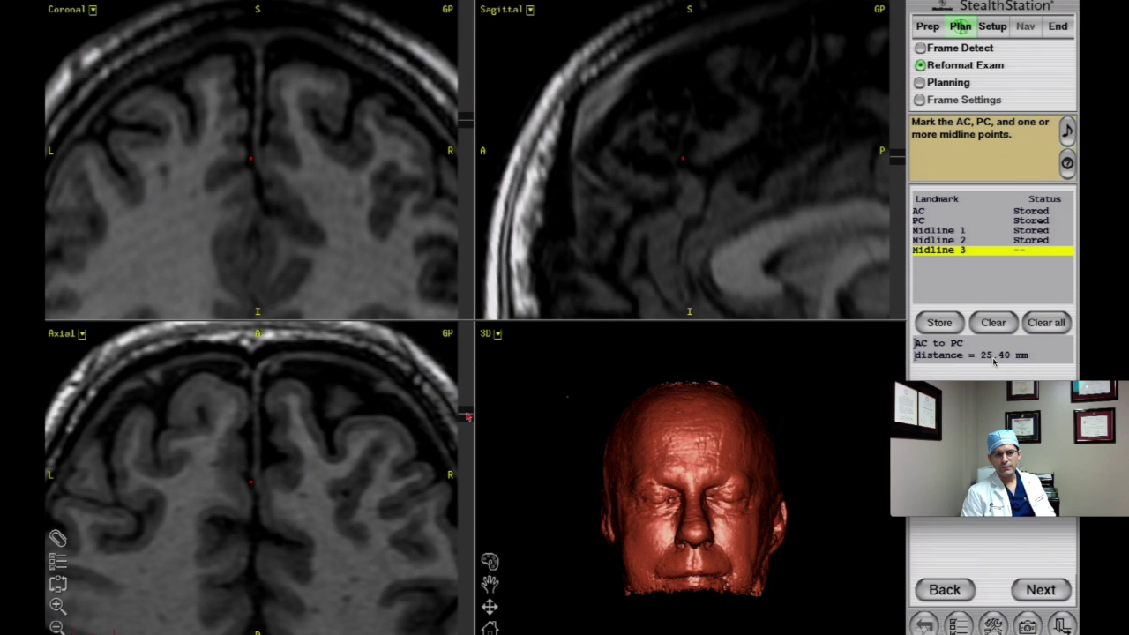
pyautogui.click(256, 447)
pyautogui.click(926, 323)
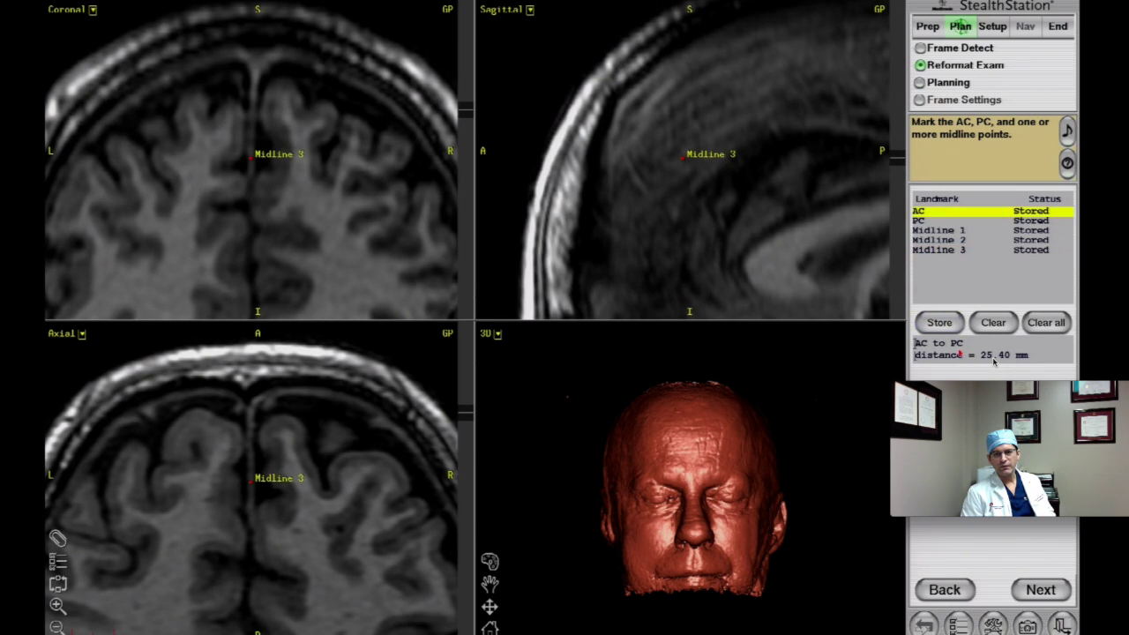
pyautogui.click(1040, 589)
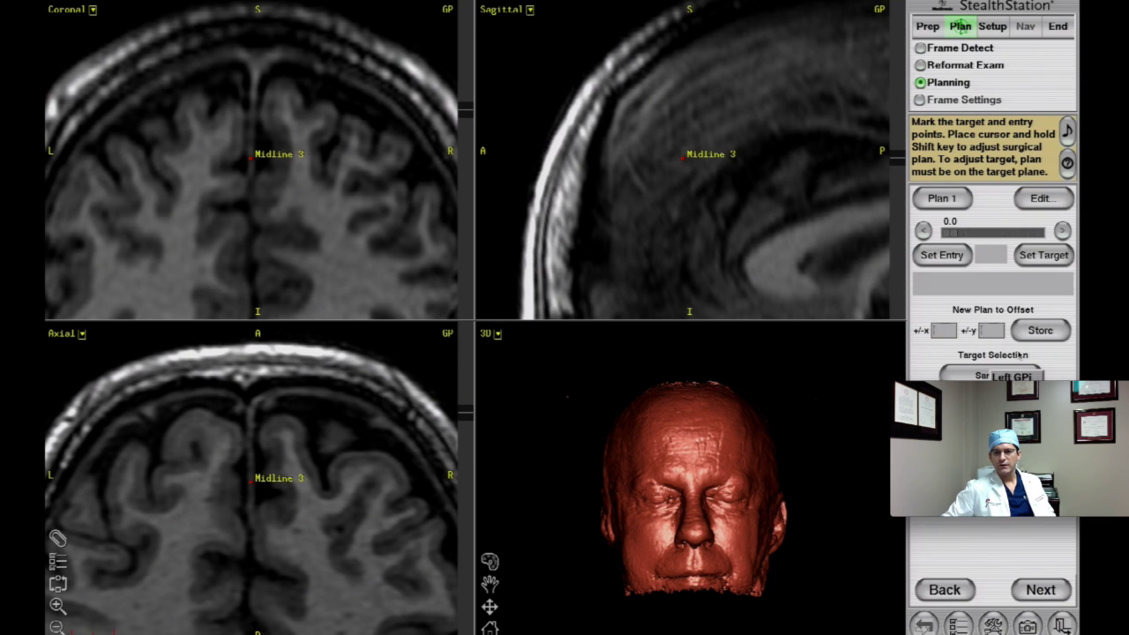
pyautogui.click(997, 382)
pyautogui.moveTo(998, 381); pyautogui.dragTo(88, 0)
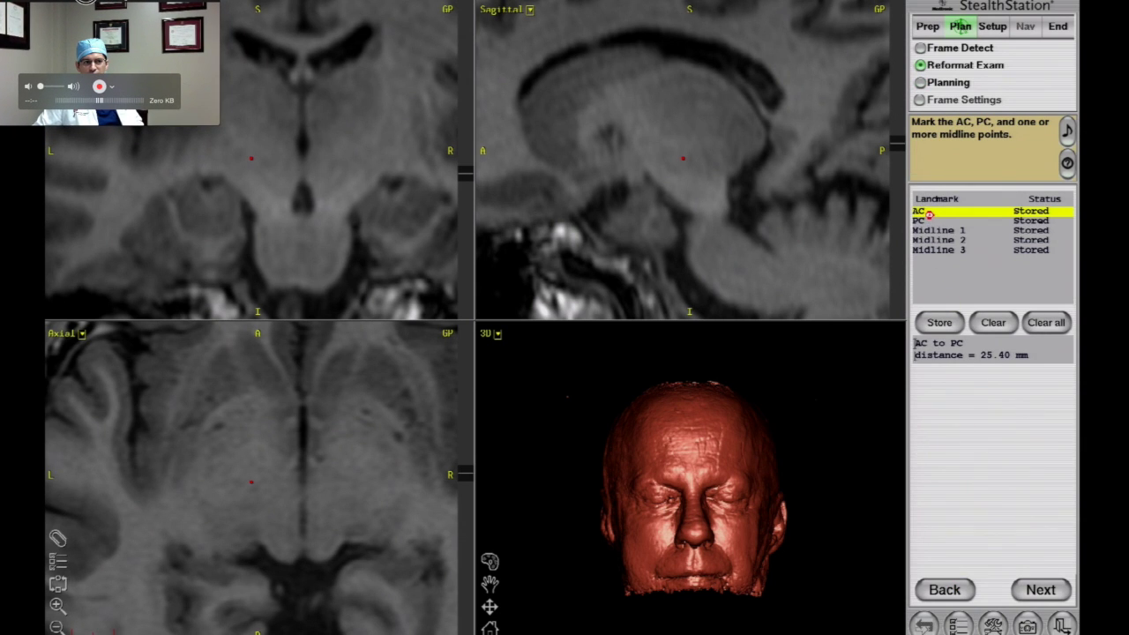
# Step: Go to the stored AC landmark and compare the merged Axial MR, Axial MR 3 and Axial MR 2 series there using General Blend
pyautogui.click(930, 211)
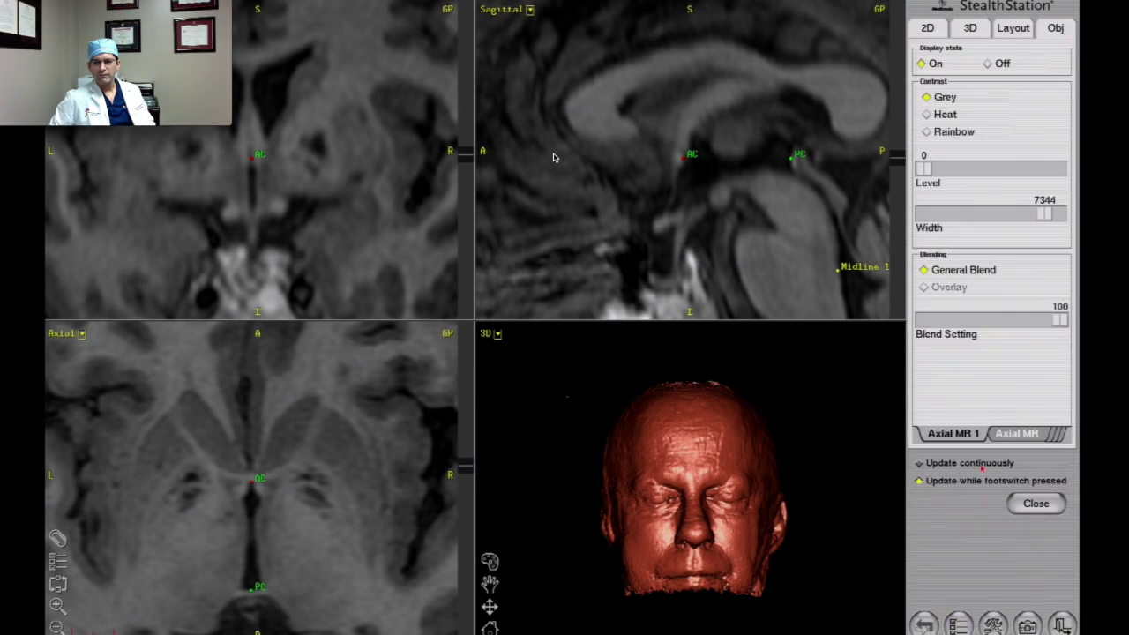
pyautogui.moveTo(933, 320); pyautogui.dragTo(1061, 320)
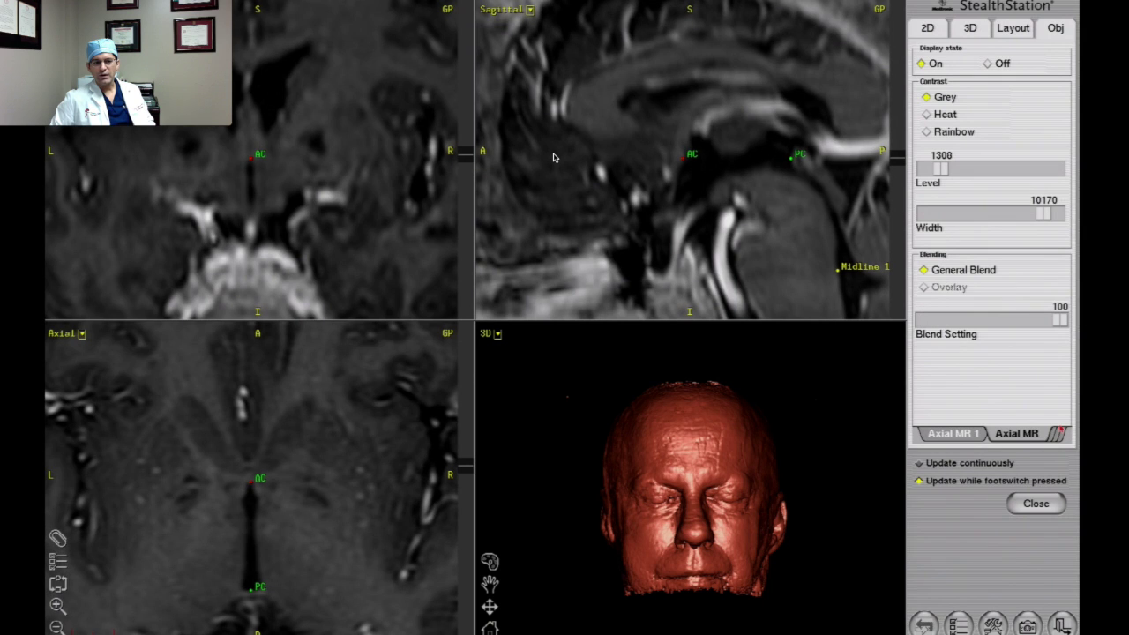
pyautogui.click(1056, 430)
pyautogui.click(1055, 427)
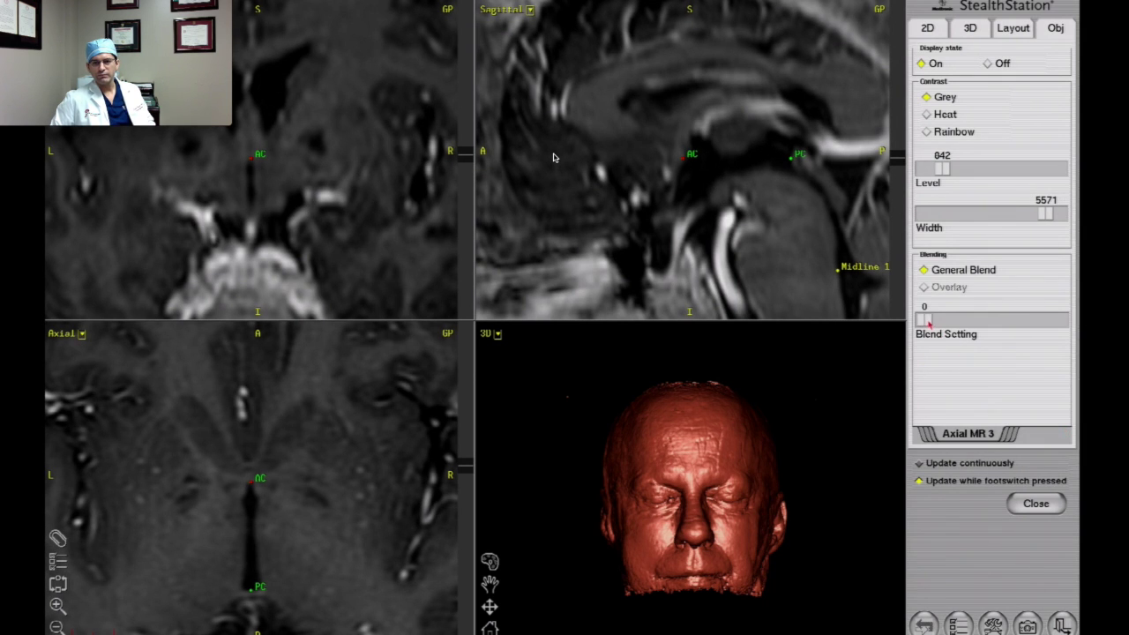
pyautogui.moveTo(928, 321); pyautogui.dragTo(1061, 320)
pyautogui.click(1015, 438)
pyautogui.click(1017, 438)
pyautogui.moveTo(954, 323); pyautogui.dragTo(745, 339)
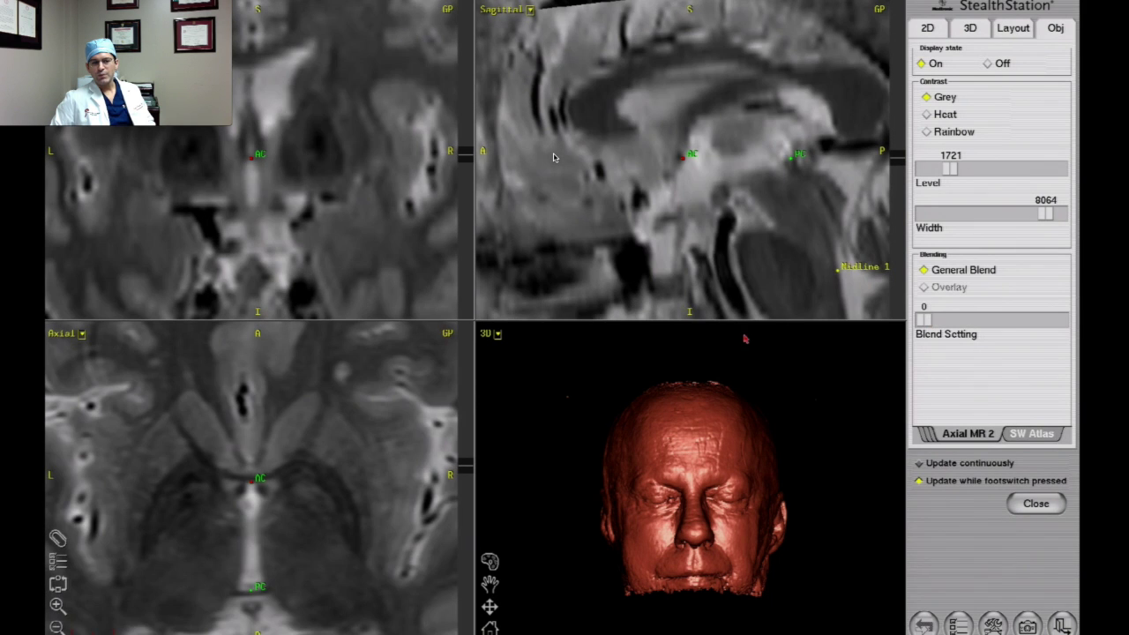
# Step: Blend the display back to the Axial MR 1 series and close the image settings
pyautogui.click(919, 439)
pyautogui.click(935, 438)
pyautogui.moveTo(1046, 320); pyautogui.dragTo(877, 346)
pyautogui.click(942, 439)
pyautogui.click(948, 415)
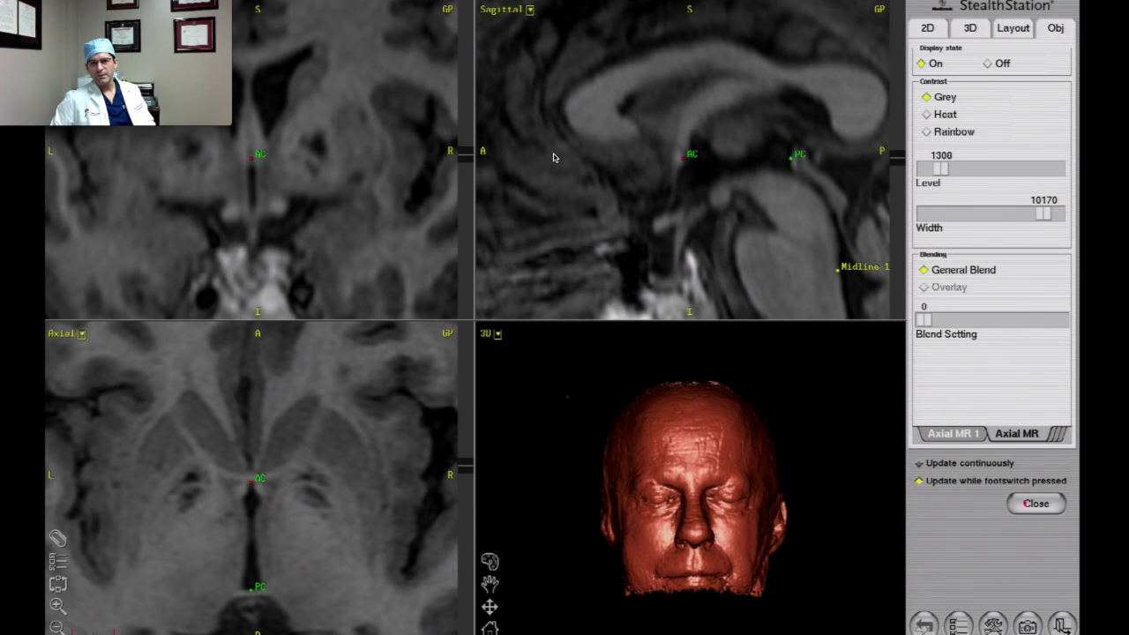
pyautogui.click(1039, 506)
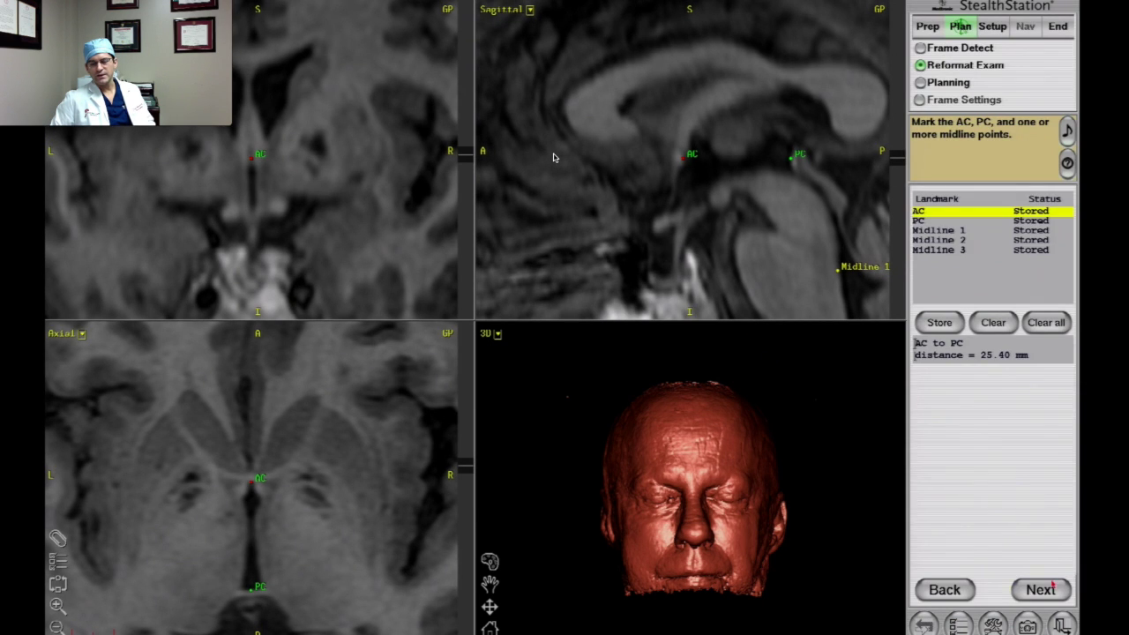
# Step: Continue to Planning, choose the Left STN preset coordinates and set that point as Plan 1's target
pyautogui.click(1050, 585)
pyautogui.click(987, 372)
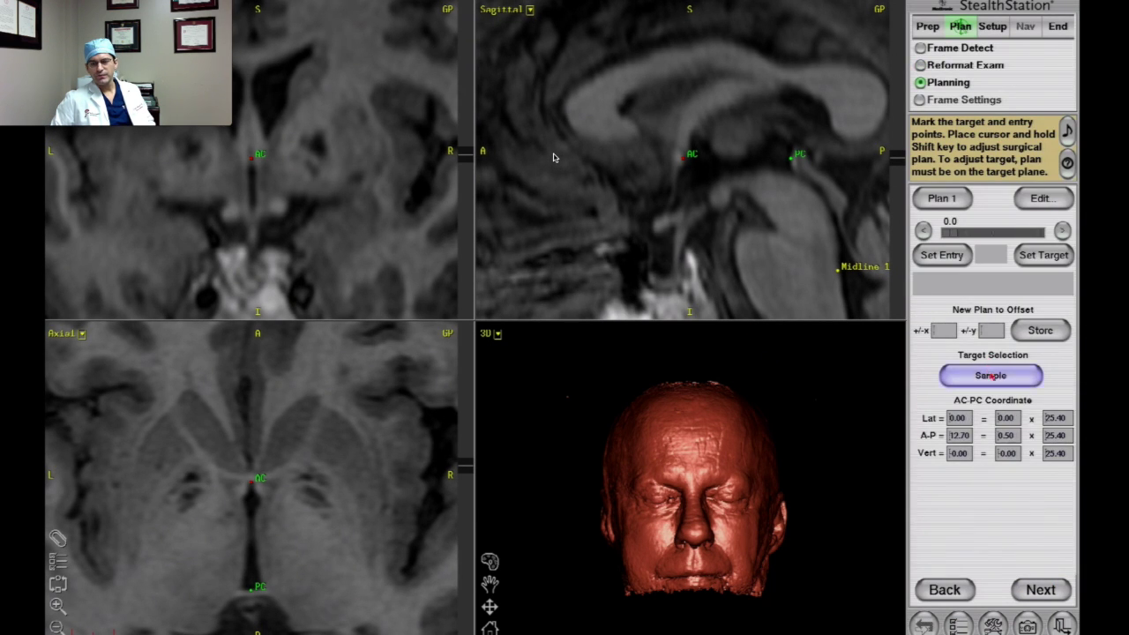
pyautogui.click(990, 375)
pyautogui.click(1010, 413)
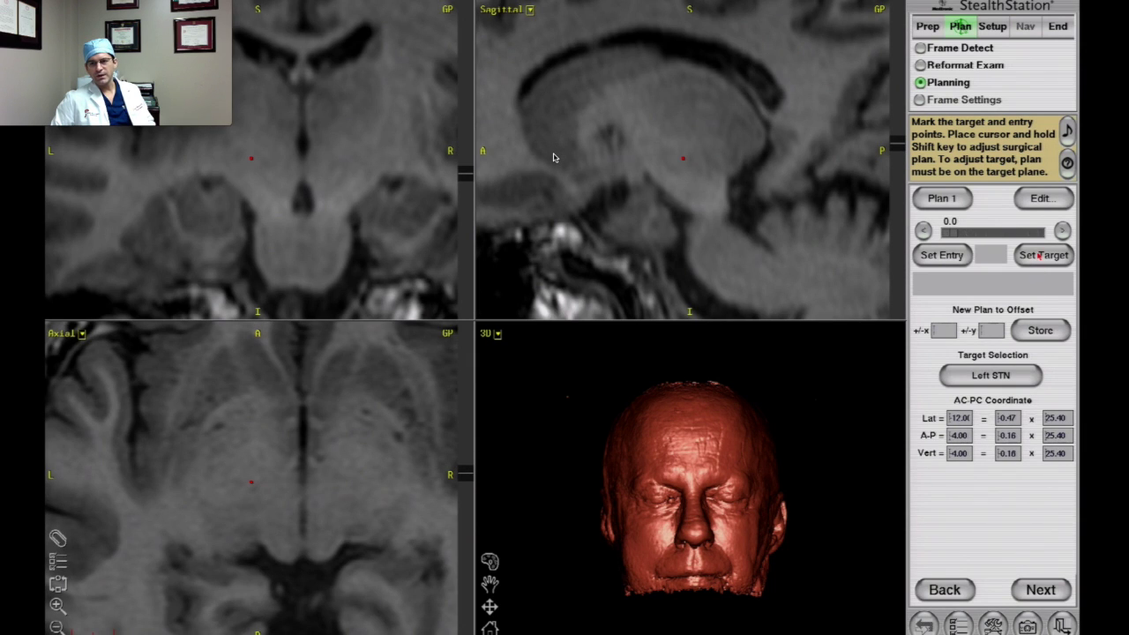
pyautogui.click(1039, 255)
# Step: Rename Plan 1 as LT STN
pyautogui.click(1041, 204)
pyautogui.click(1030, 248)
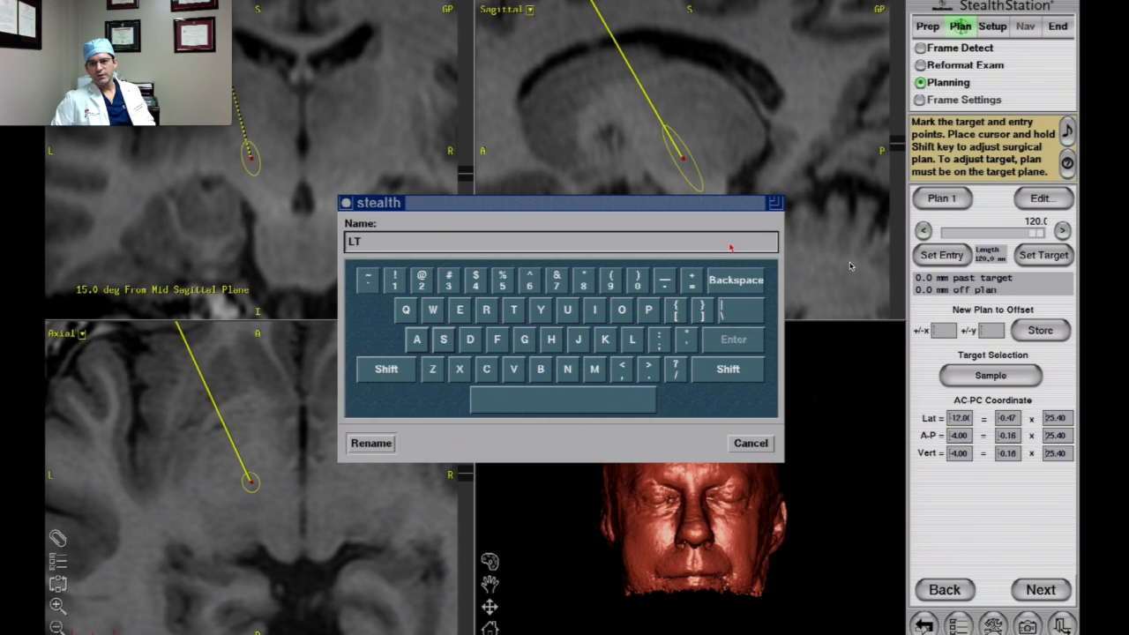
pyautogui.write('STN')
pyautogui.press('Return')
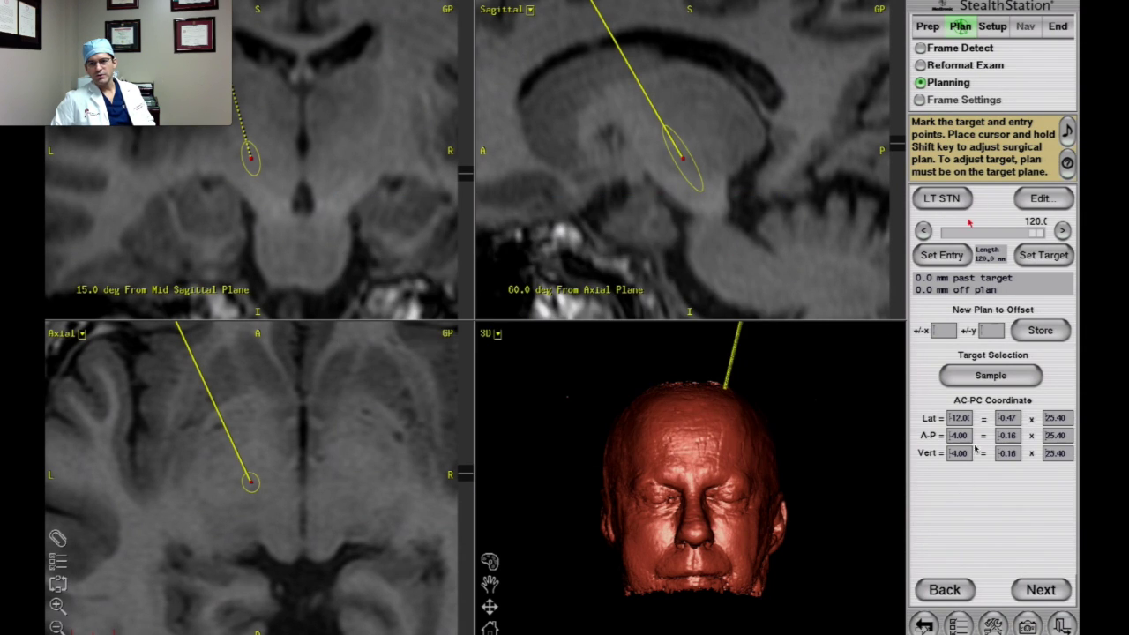
# Step: Select Plan 2, choose the Right STN preset coordinates and set that point as its target
pyautogui.click(944, 199)
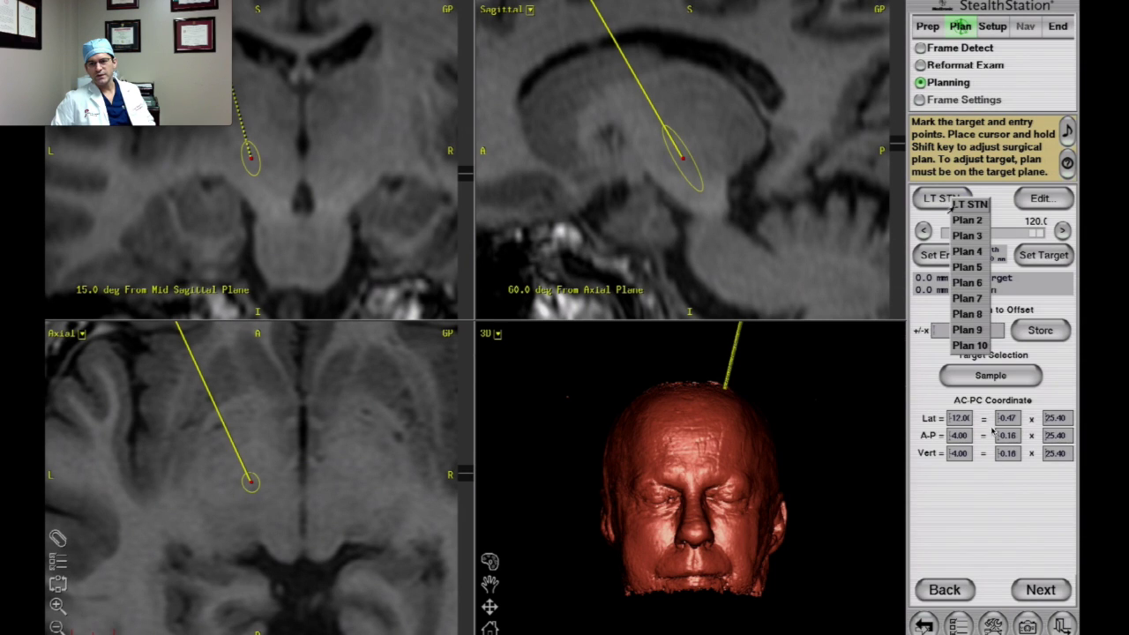
pyautogui.click(965, 221)
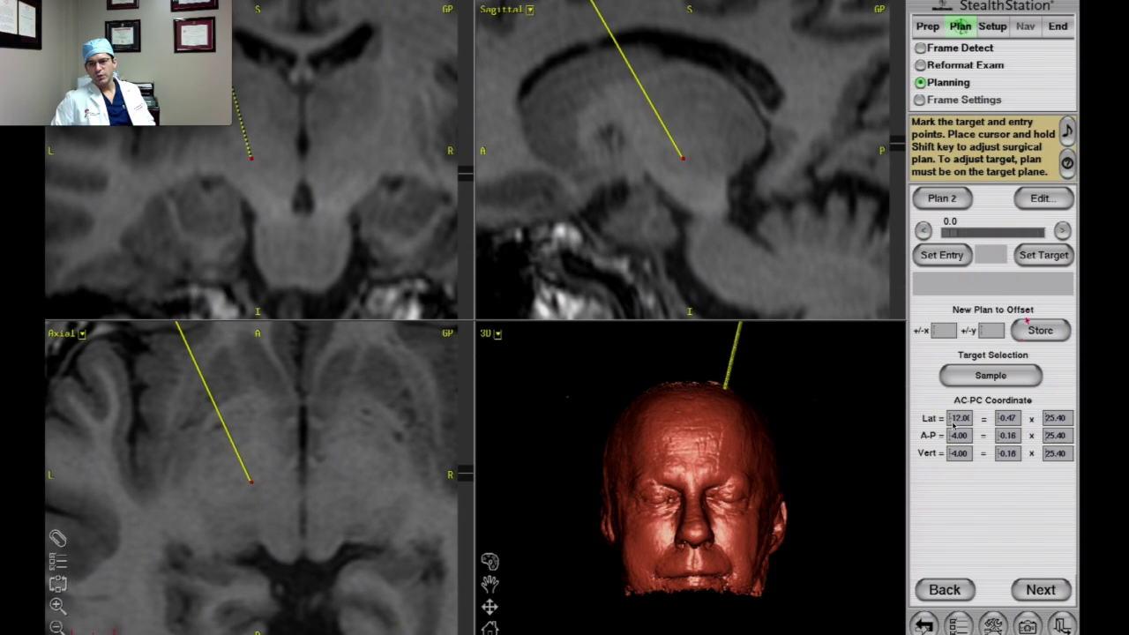
pyautogui.click(1010, 374)
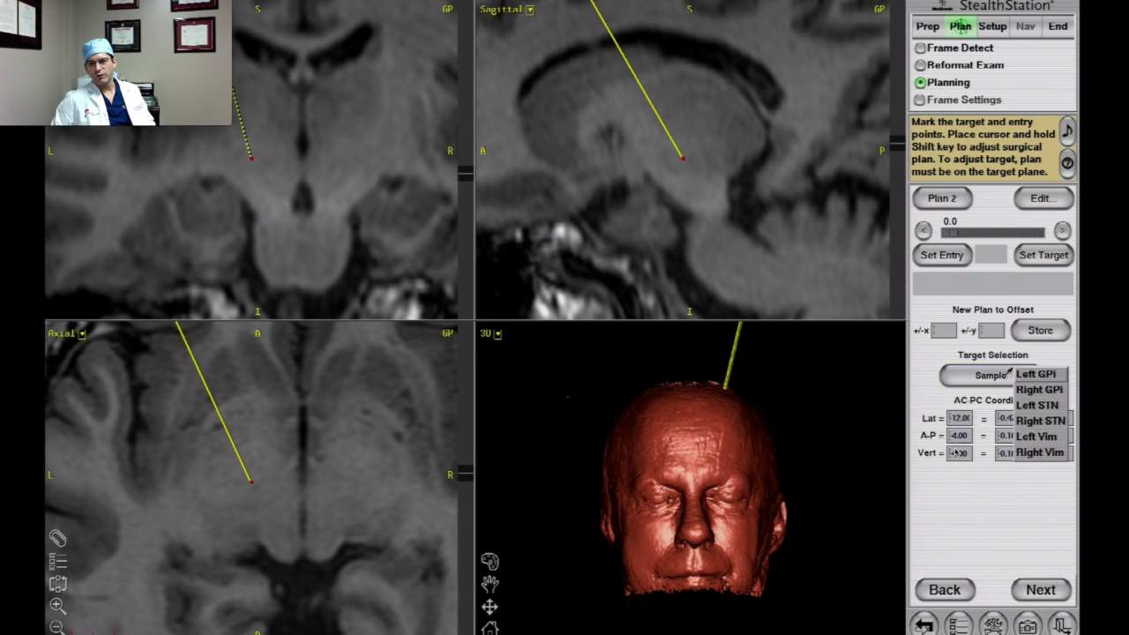
pyautogui.click(1023, 421)
pyautogui.click(1051, 261)
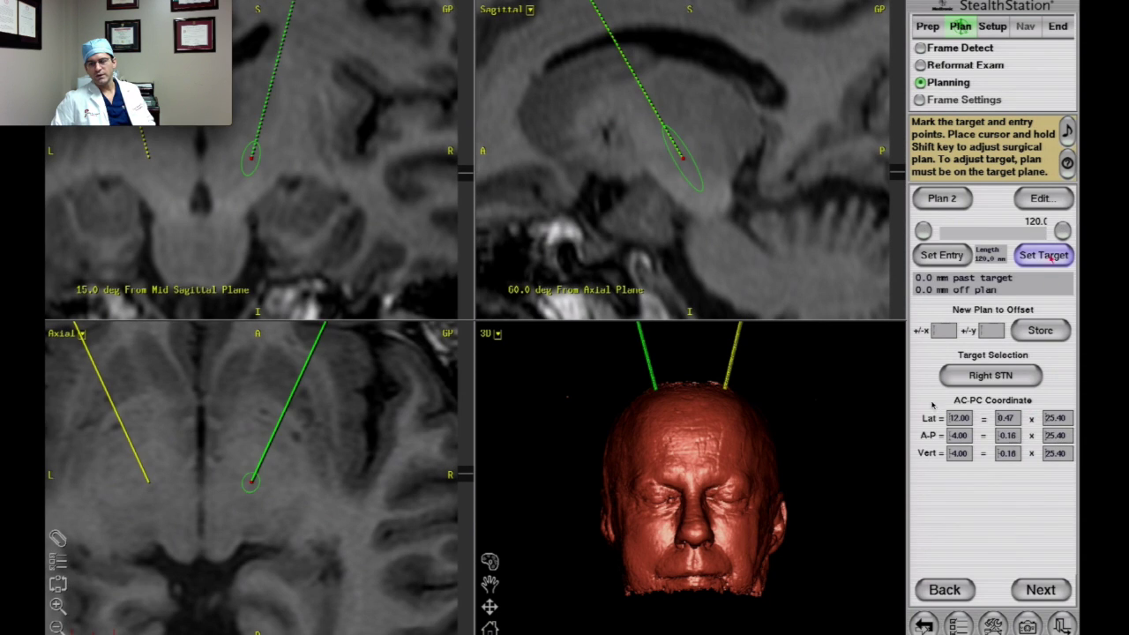
# Step: Rename Plan 2 as RT STN
pyautogui.click(1042, 199)
pyautogui.click(1037, 249)
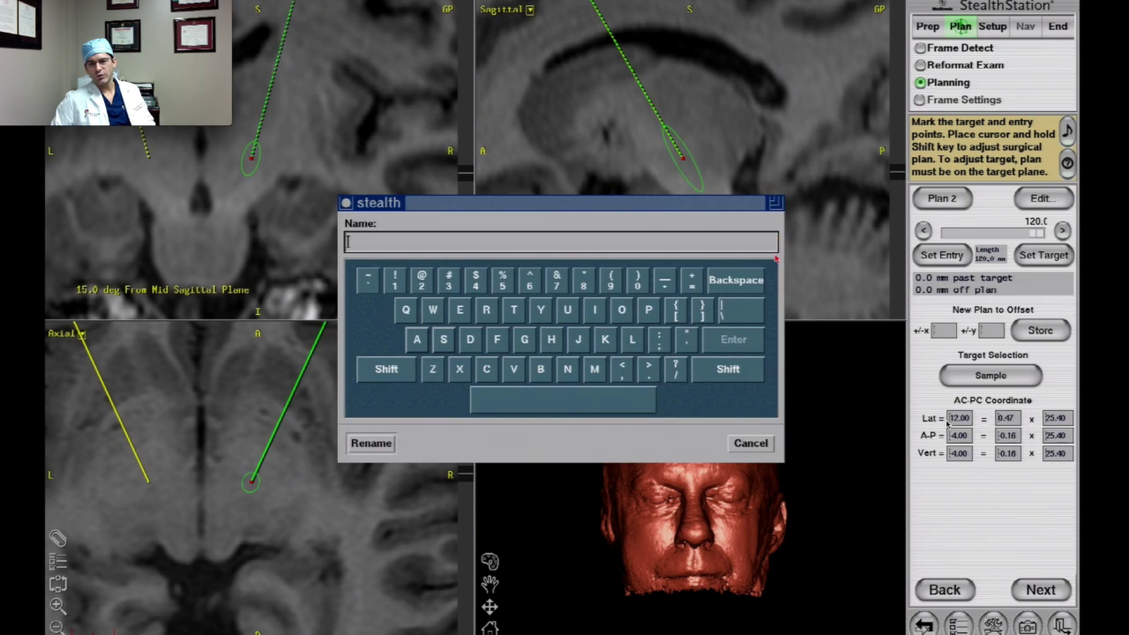
pyautogui.write('RT STN')
pyautogui.press('Return')
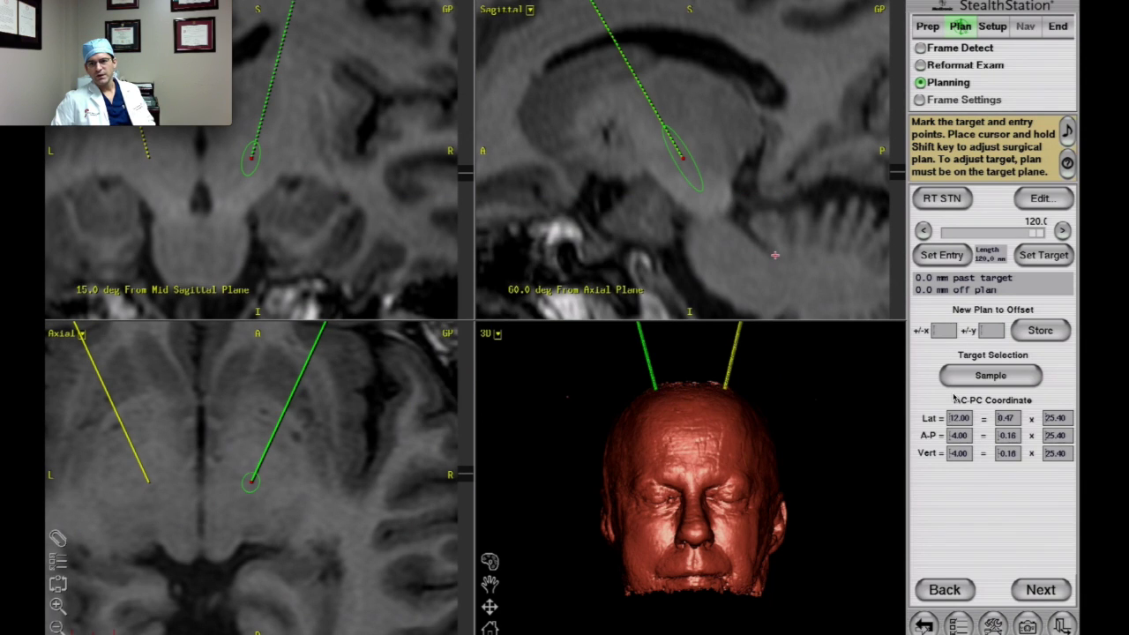
# Step: Replace the 3D view with Probe's Eye and shift the RT STN trajectory at the cortex to about 13.5° from mid-sagittal and 61.9° from axial
pyautogui.click(487, 334)
pyautogui.click(520, 585)
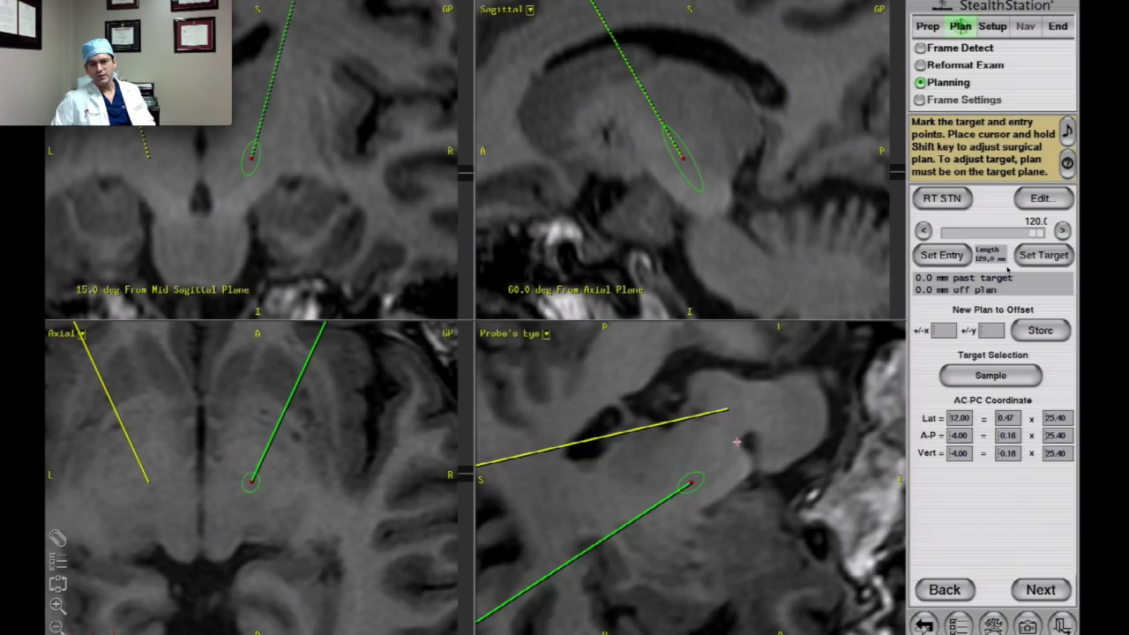
pyautogui.moveTo(1041, 234); pyautogui.dragTo(983, 232)
pyautogui.scroll(6, 137, 283)
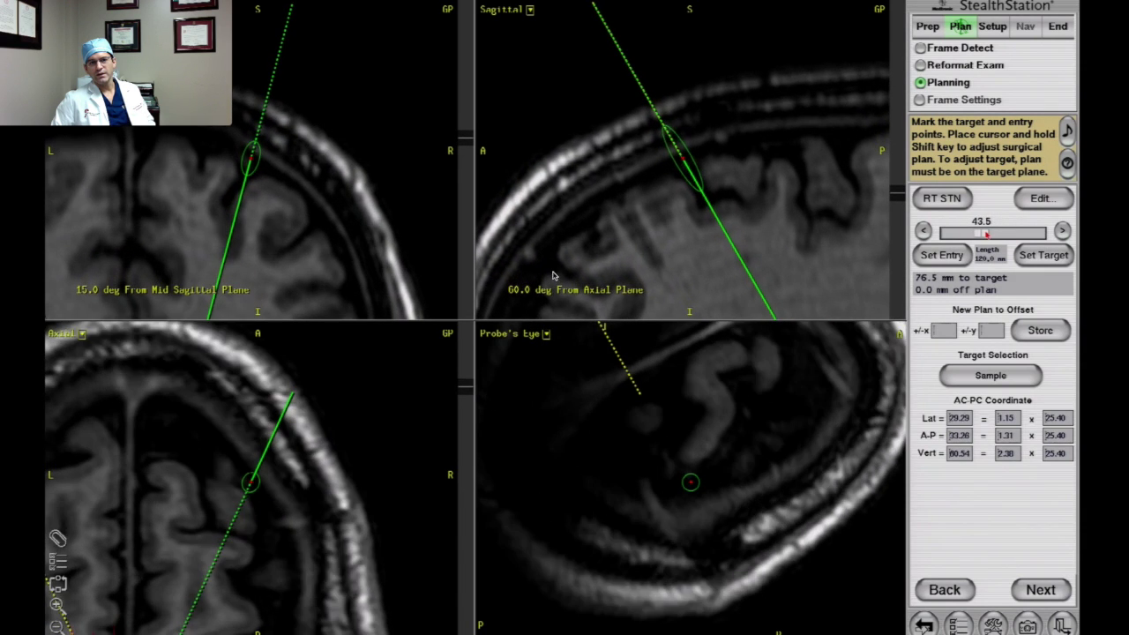
pyautogui.scroll(2, 547, 287)
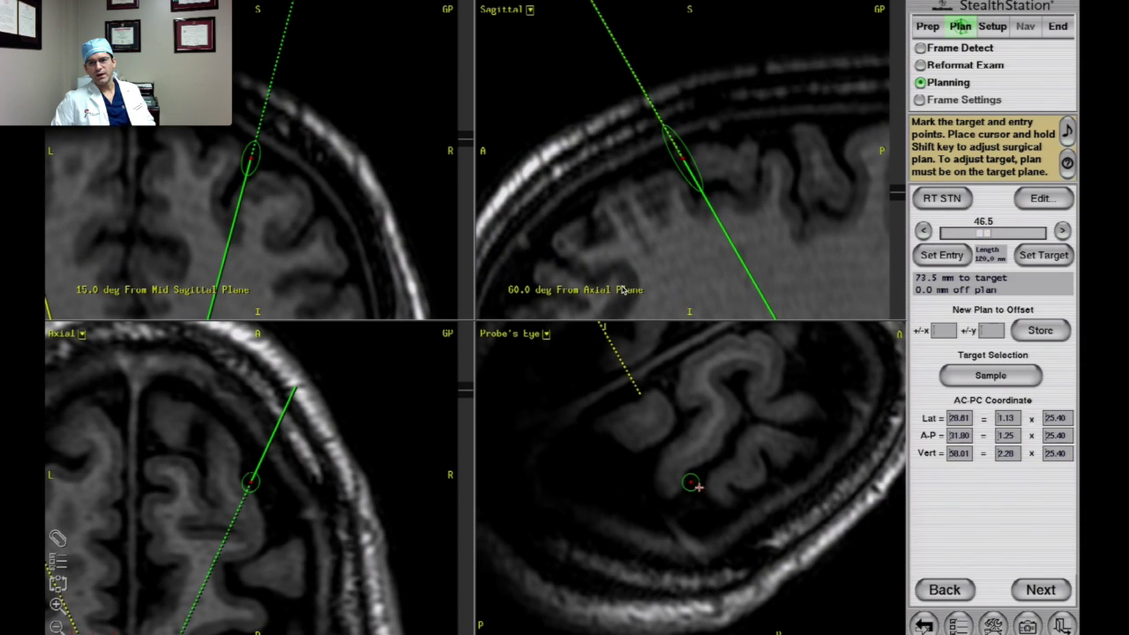
pyautogui.hotkey('shift', 'Left')
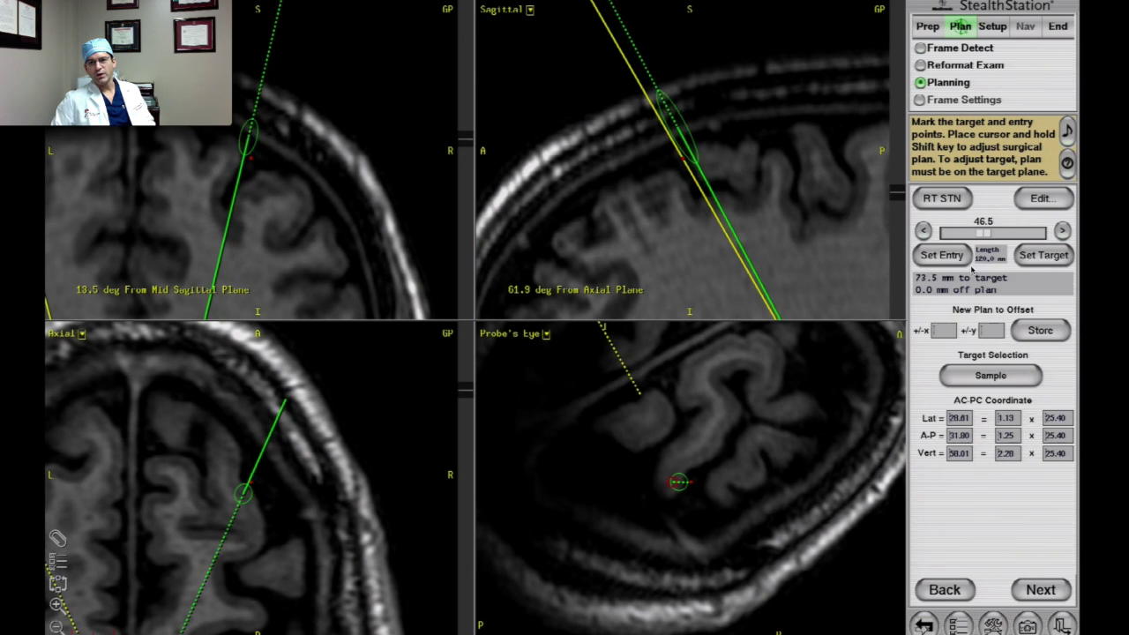
# Step: Set the RT STN entry near the scalp and refine the trajectory to about 12.7° from mid-sagittal and 63.6° from axial, checking its path
pyautogui.click(942, 257)
pyautogui.moveTo(949, 234)
pyautogui.mouseDown()
pyautogui.moveTo(971, 234)
pyautogui.moveTo(955, 235)
pyautogui.mouseUp()
pyautogui.click(931, 264)
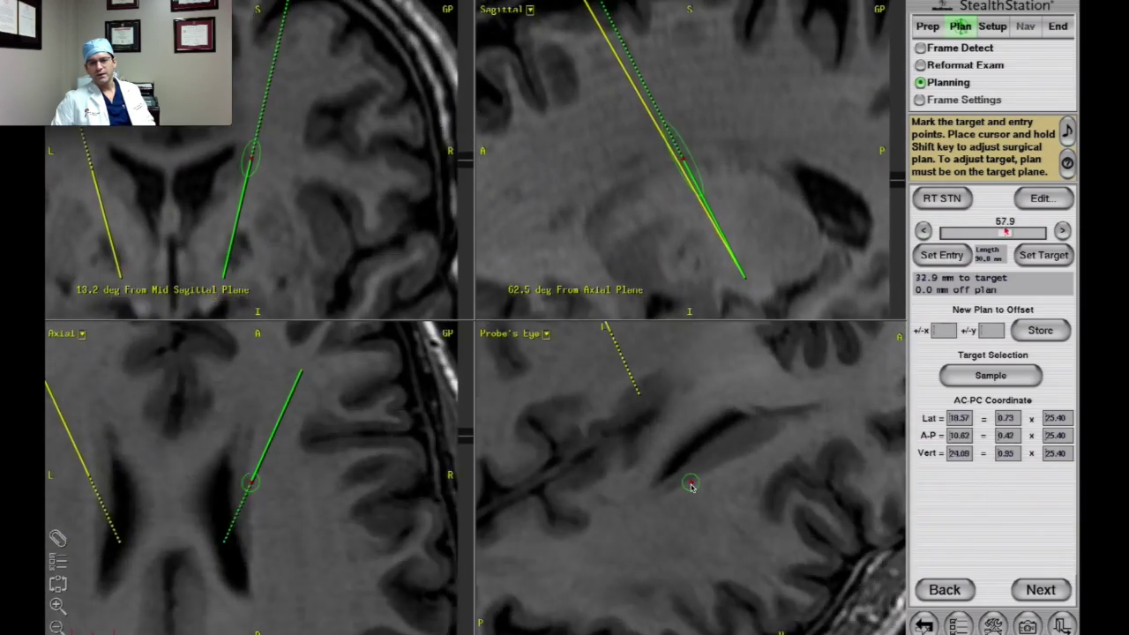
pyautogui.scroll(6, 699, 491)
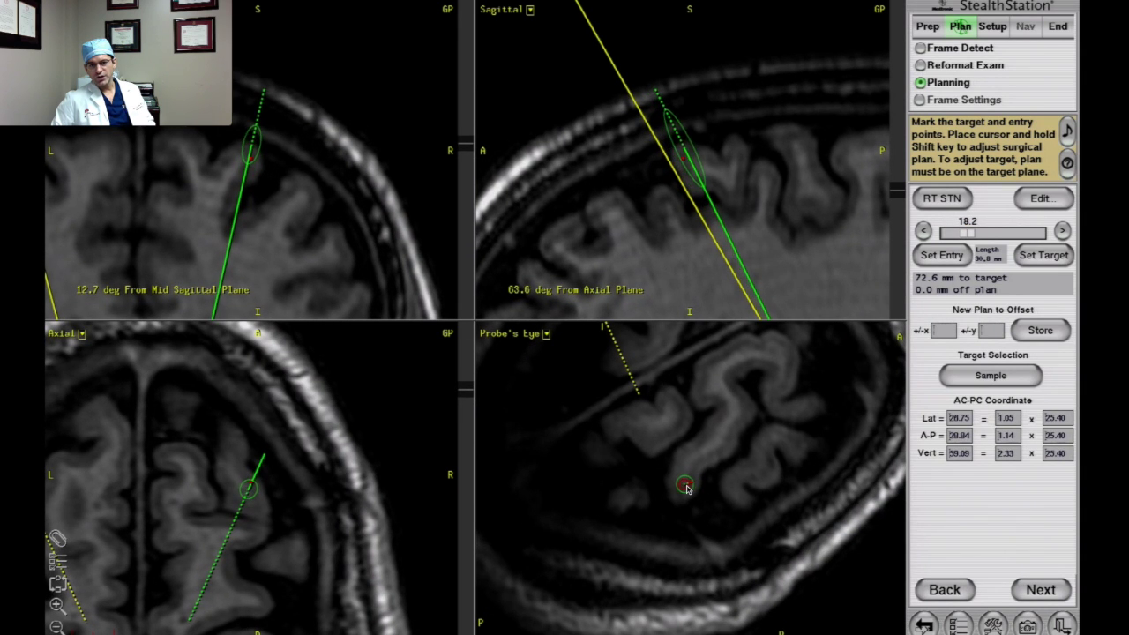
pyautogui.scroll(-20, 693, 513)
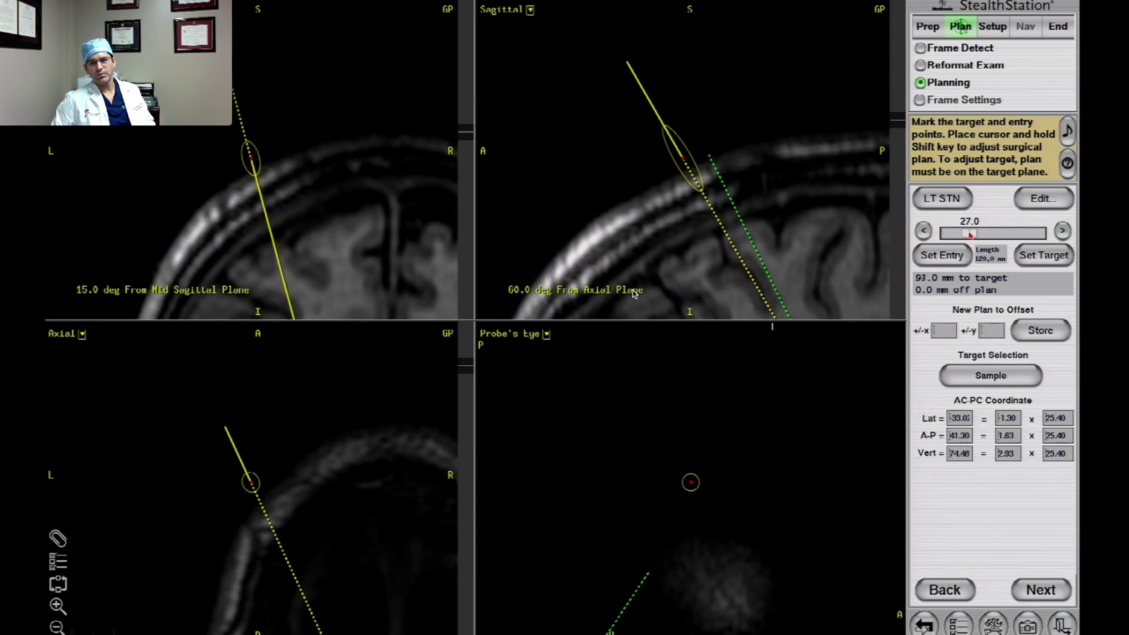
# Step: Set the LT STN entry near the scalp, angle it about 14.9° from mid-sagittal and 63.6° from axial, and check its path past the ventricle
pyautogui.click(945, 260)
pyautogui.press('shift')
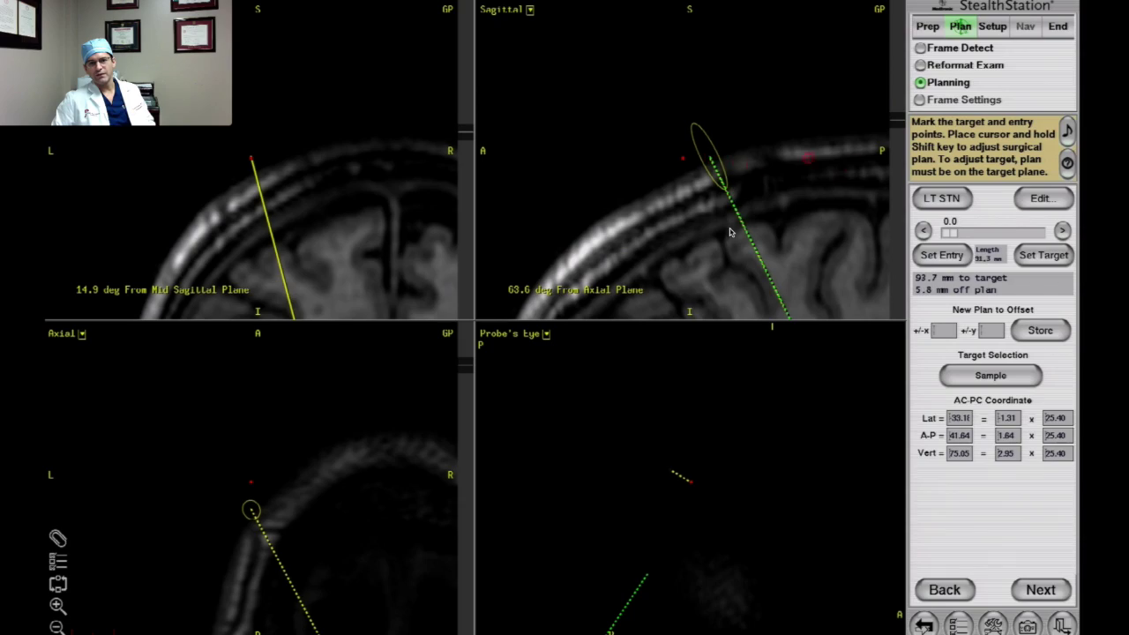
pyautogui.scroll(-15, 853, 440)
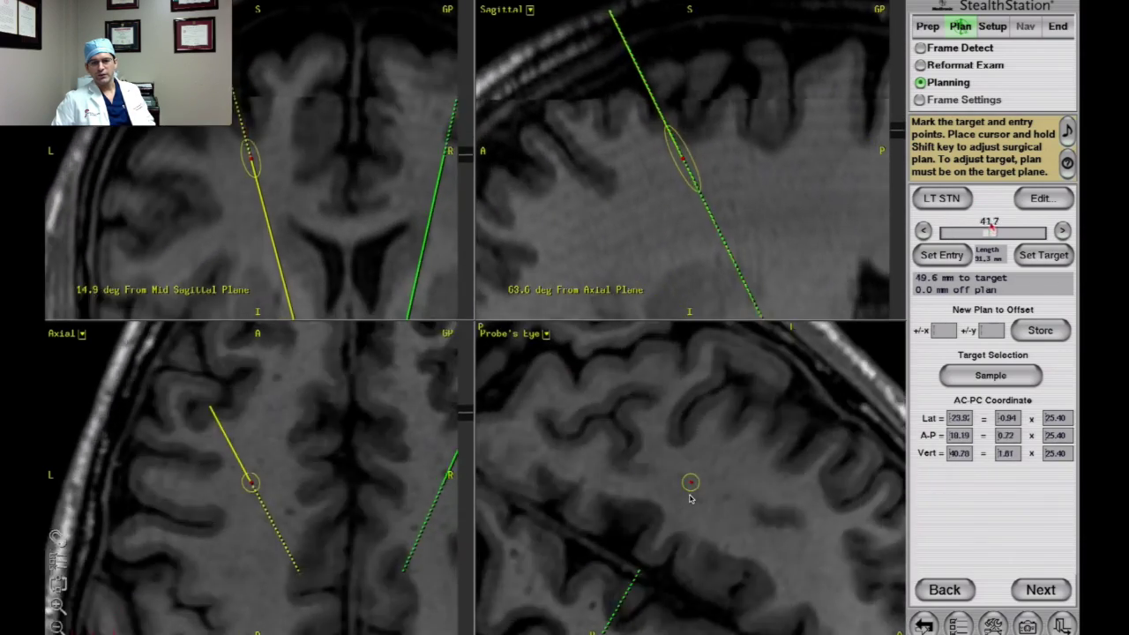
pyautogui.scroll(-18, 699, 495)
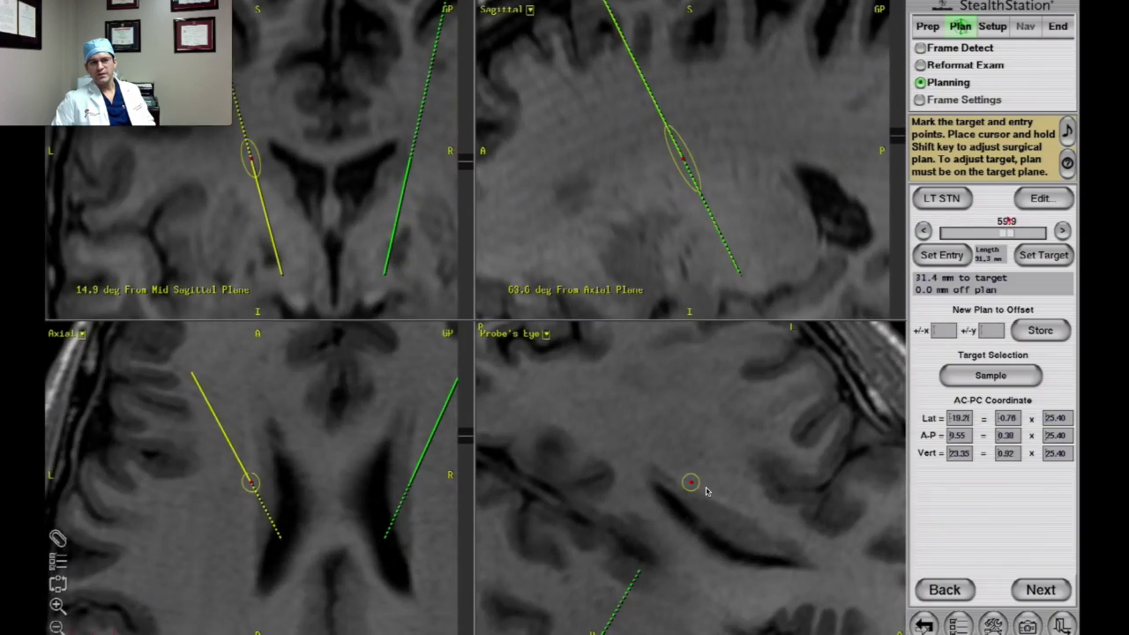
# Step: Angle the LT STN trajectory at the cortex about 16.1° from mid-sagittal and 63.2° from axial and follow it to the target
pyautogui.scroll(20, 709, 492)
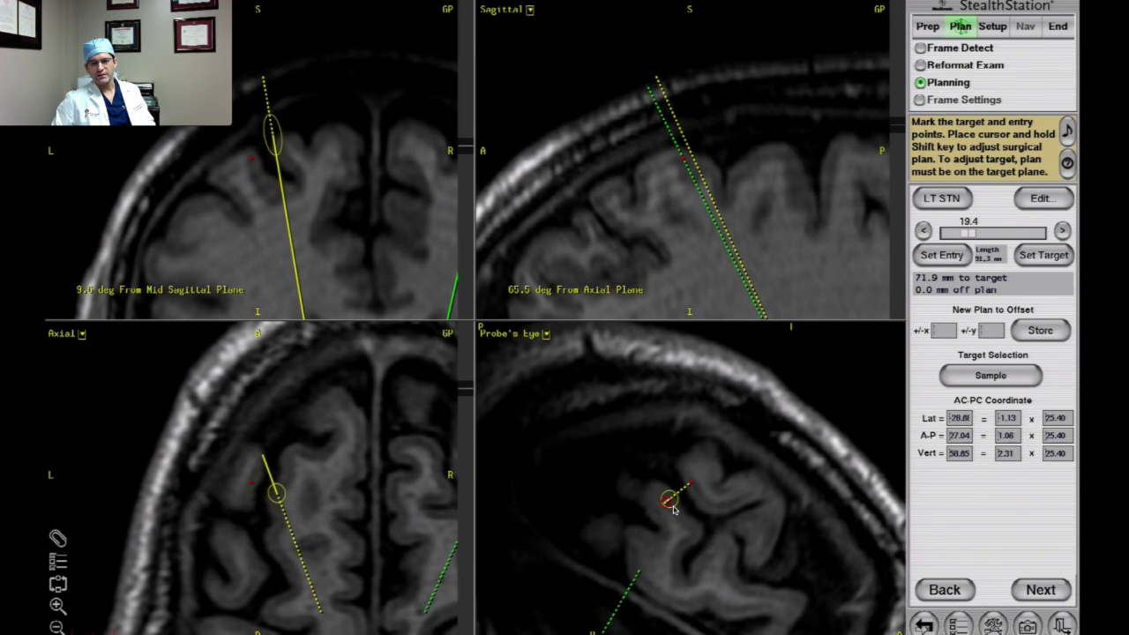
pyautogui.scroll(-20, 654, 502)
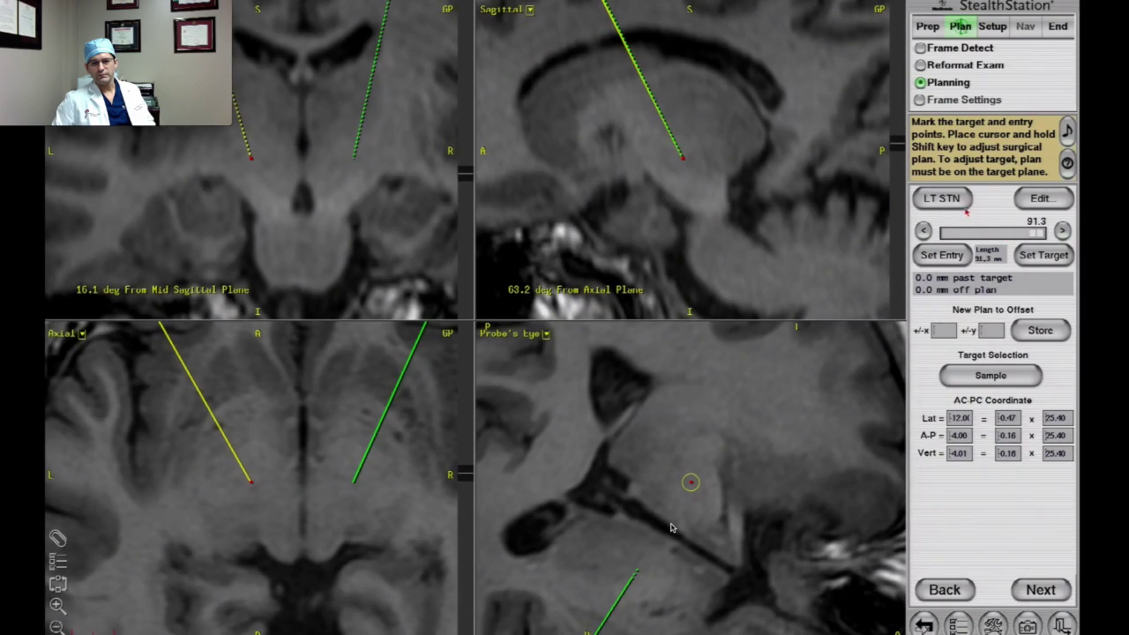
# Step: Switch to RT STN, set the Axial MR blend to 100 and check the trajectory for vessels near the cortex
pyautogui.click(966, 210)
pyautogui.click(981, 230)
pyautogui.moveTo(947, 234); pyautogui.dragTo(959, 236)
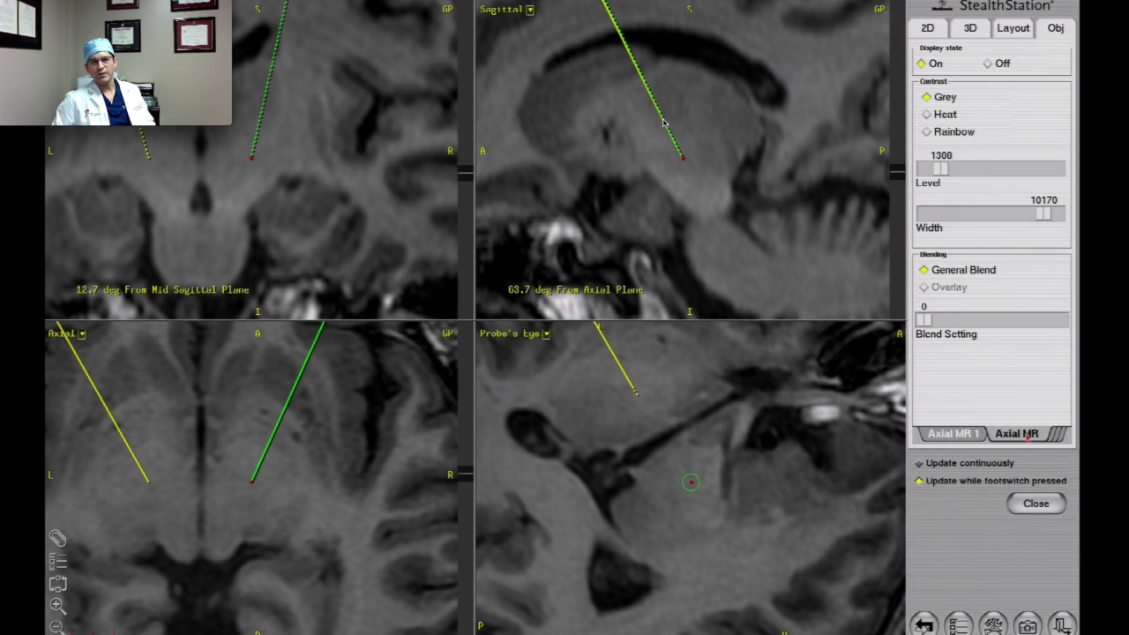
pyautogui.moveTo(939, 322); pyautogui.dragTo(1065, 340)
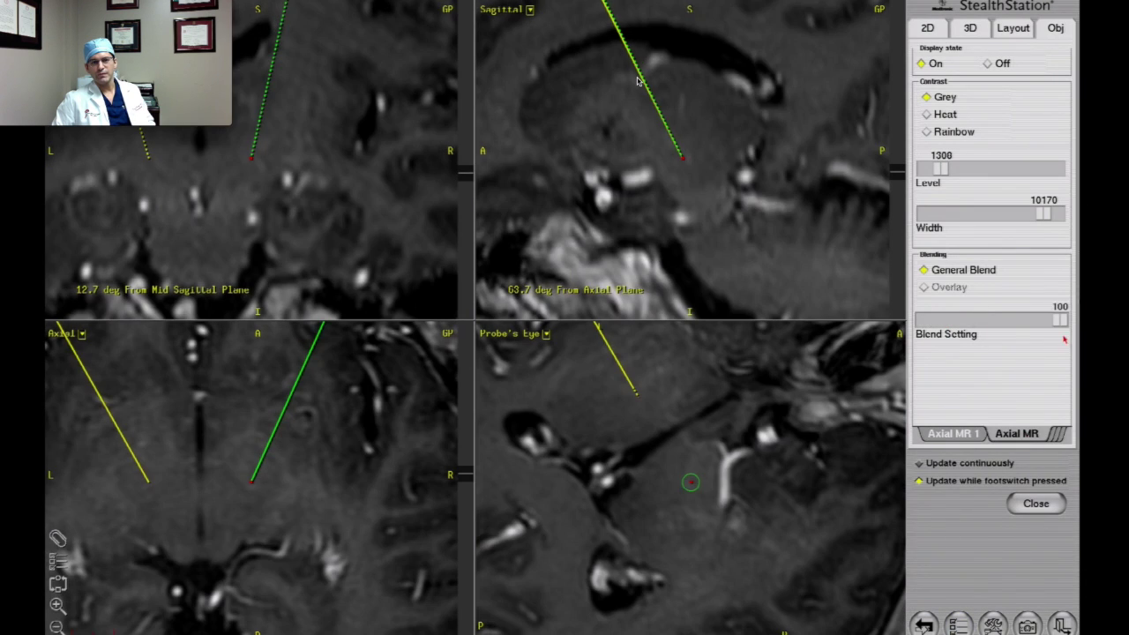
pyautogui.click(1018, 505)
pyautogui.moveTo(1039, 233); pyautogui.dragTo(967, 233)
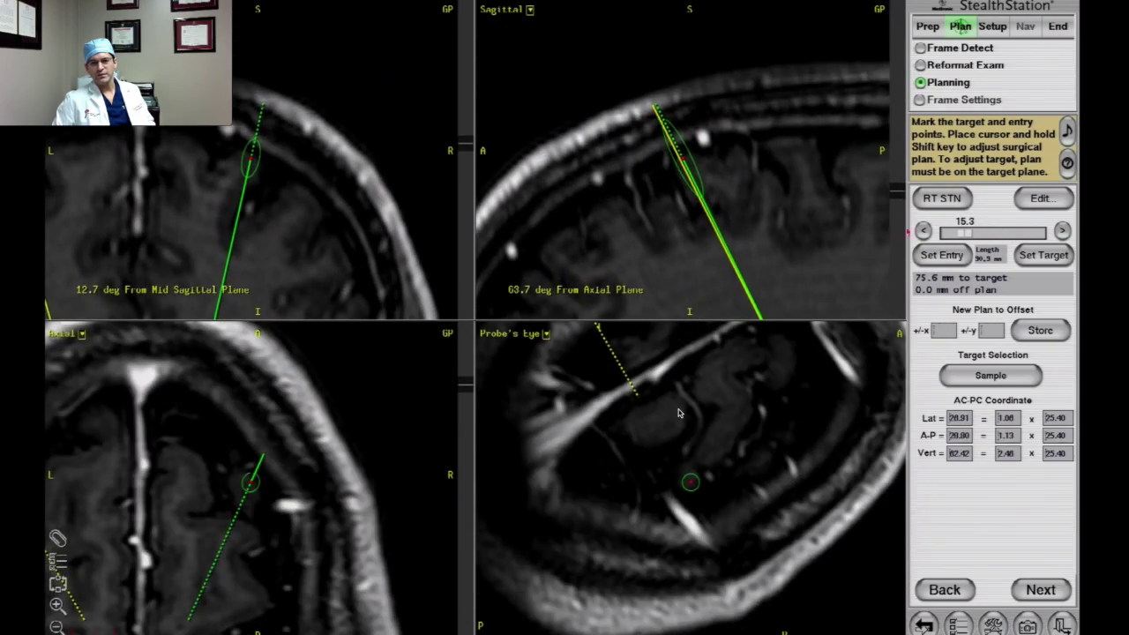
# Step: Switch to LT STN and follow its trajectory from near the scalp to the target, checking for vessels
pyautogui.click(942, 198)
pyautogui.click(940, 199)
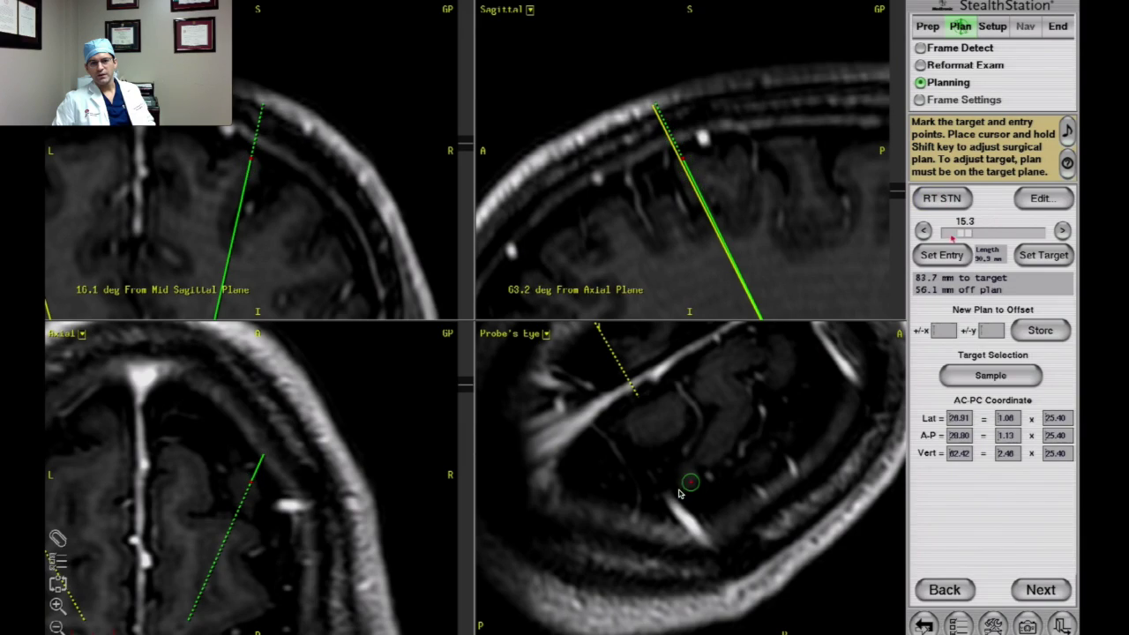
pyautogui.moveTo(950, 233); pyautogui.dragTo(961, 233)
pyautogui.scroll(-15, 692, 492)
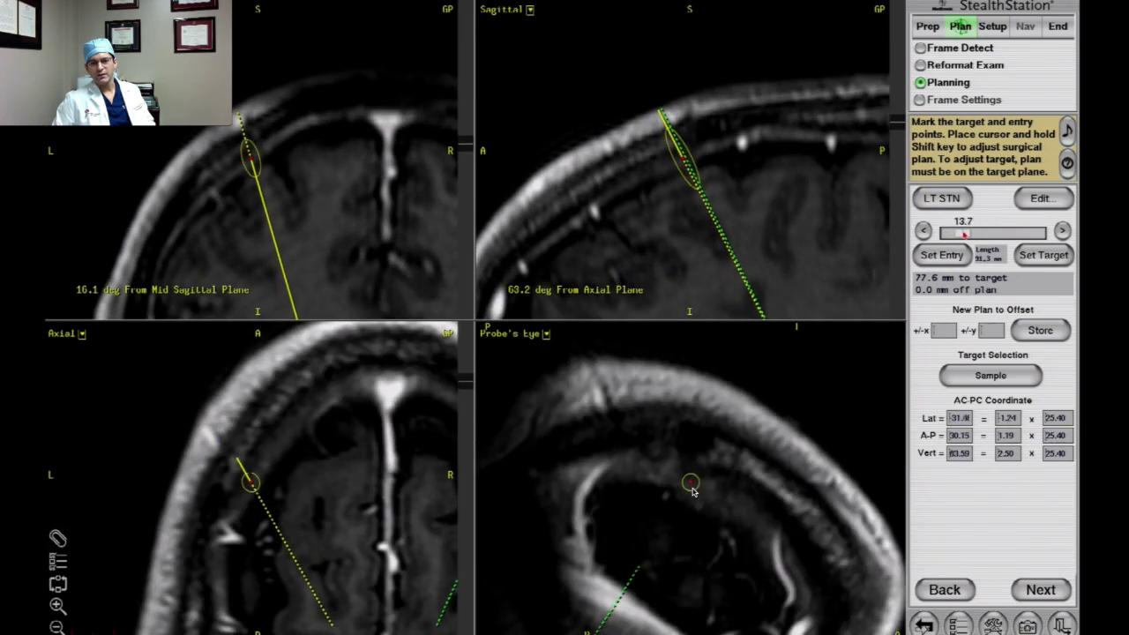
pyautogui.scroll(-15, 695, 493)
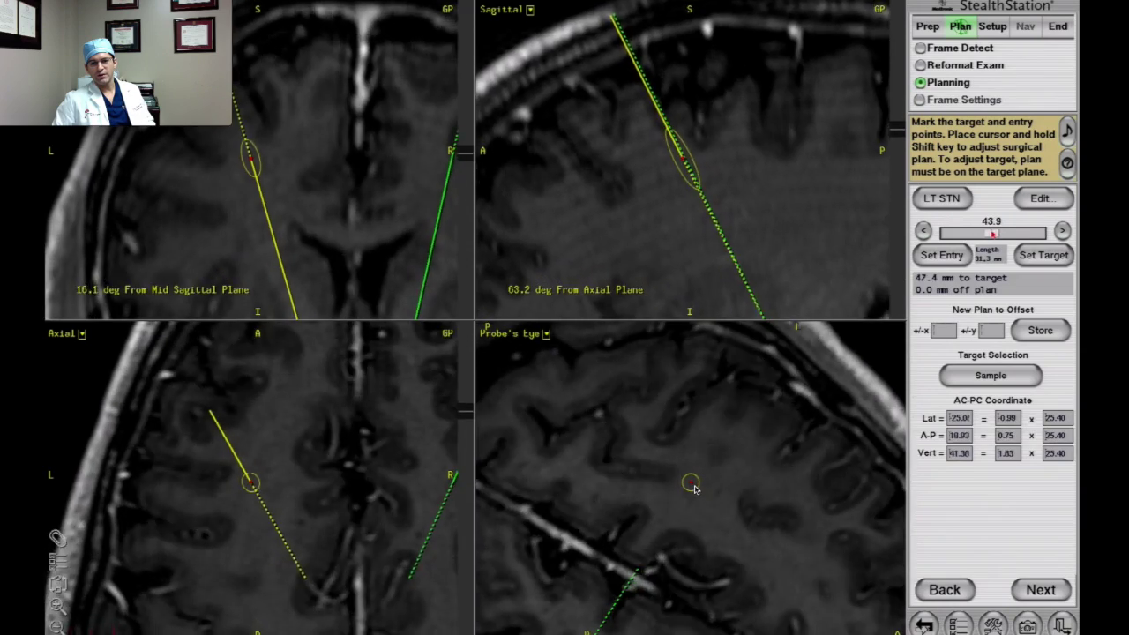
pyautogui.scroll(-4, 699, 477)
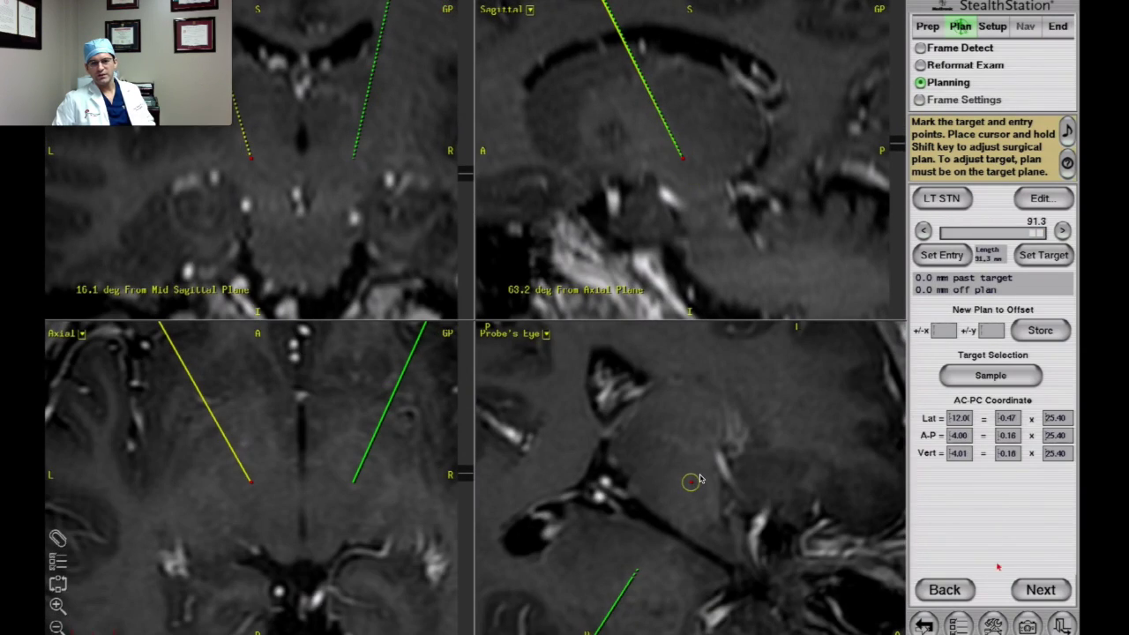
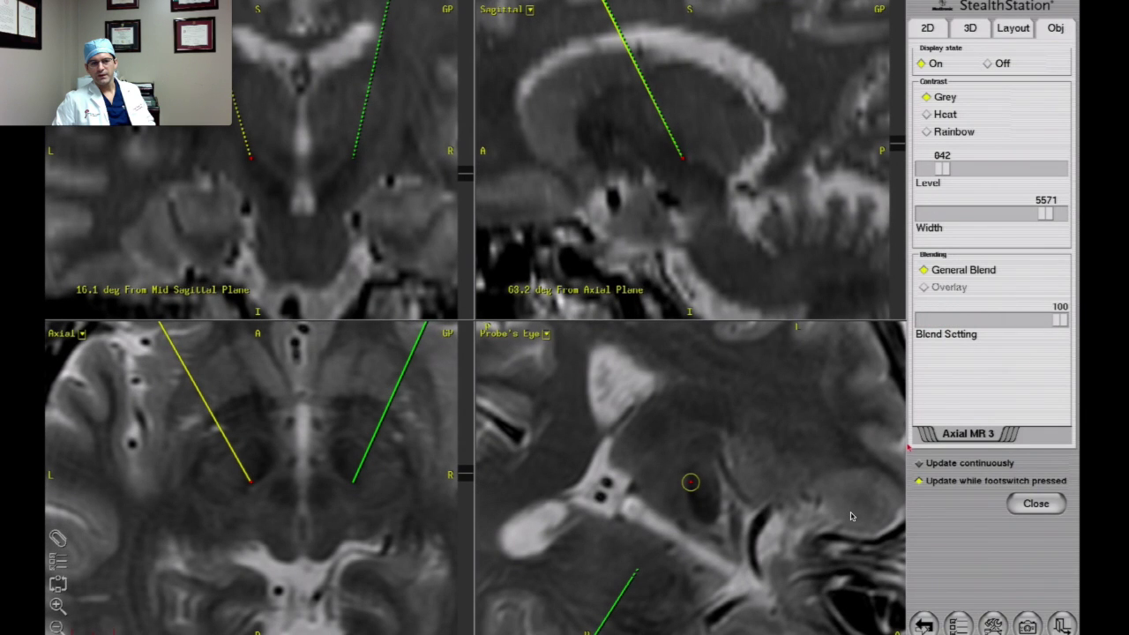
# Step: Hide the LT STN and RT STN trajectories over the Axial MR 3 images
pyautogui.click(1020, 510)
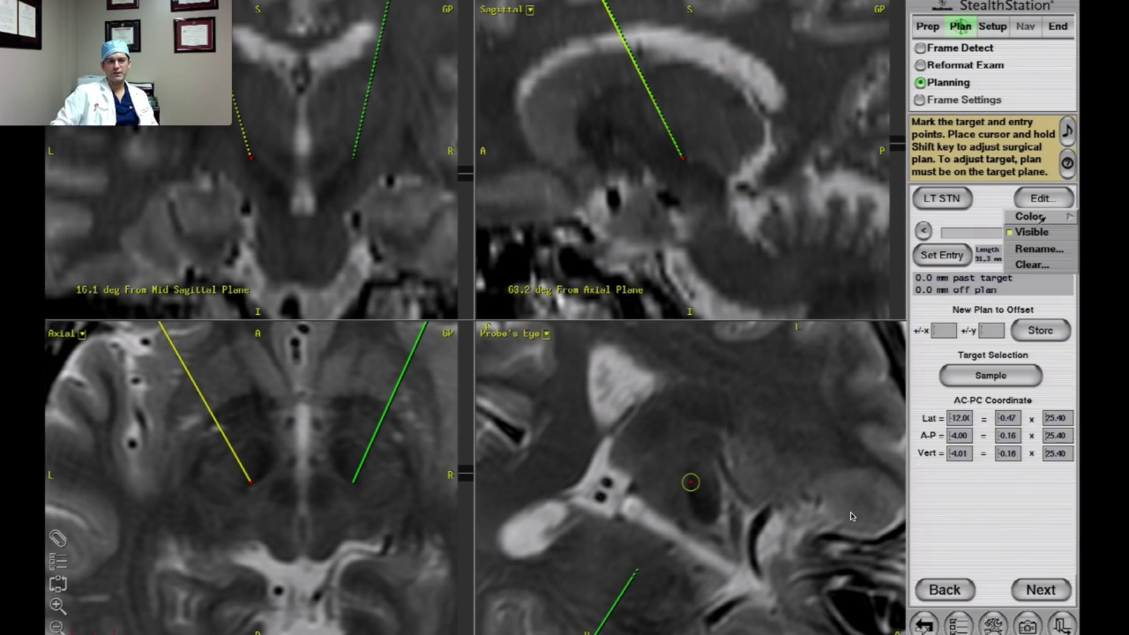
pyautogui.click(946, 199)
pyautogui.click(971, 222)
pyautogui.click(1033, 202)
pyautogui.click(1033, 228)
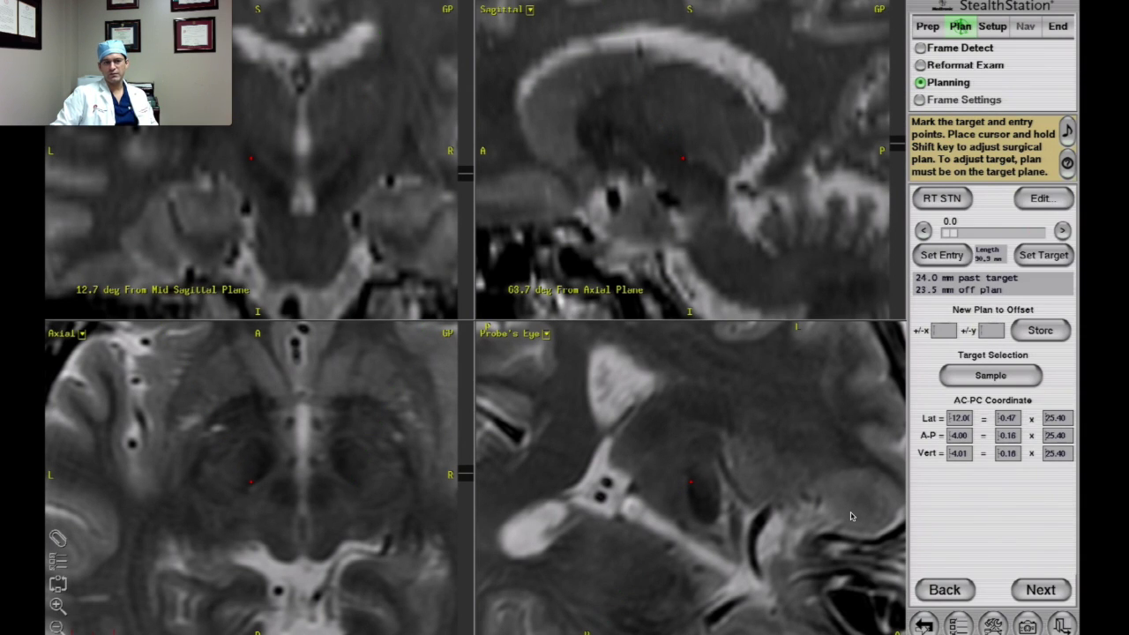
# Step: Set the Axial MR 3 contrast level to 74 and width to 5498
pyautogui.click(958, 625)
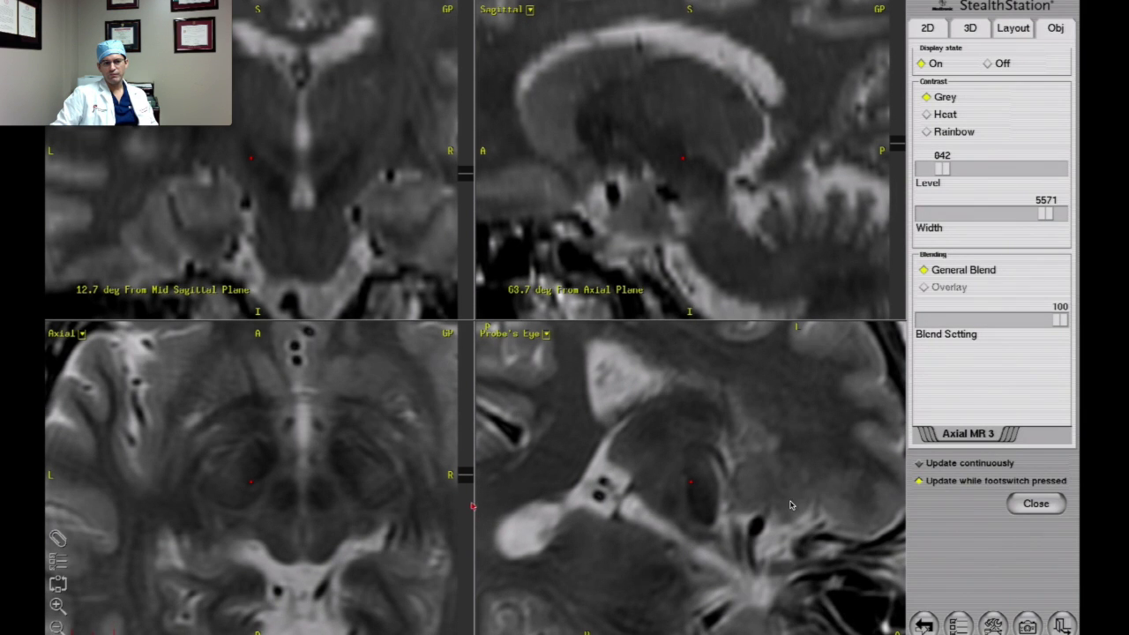
pyautogui.moveTo(941, 170); pyautogui.dragTo(924, 170)
pyautogui.moveTo(1046, 212); pyautogui.dragTo(1044, 212)
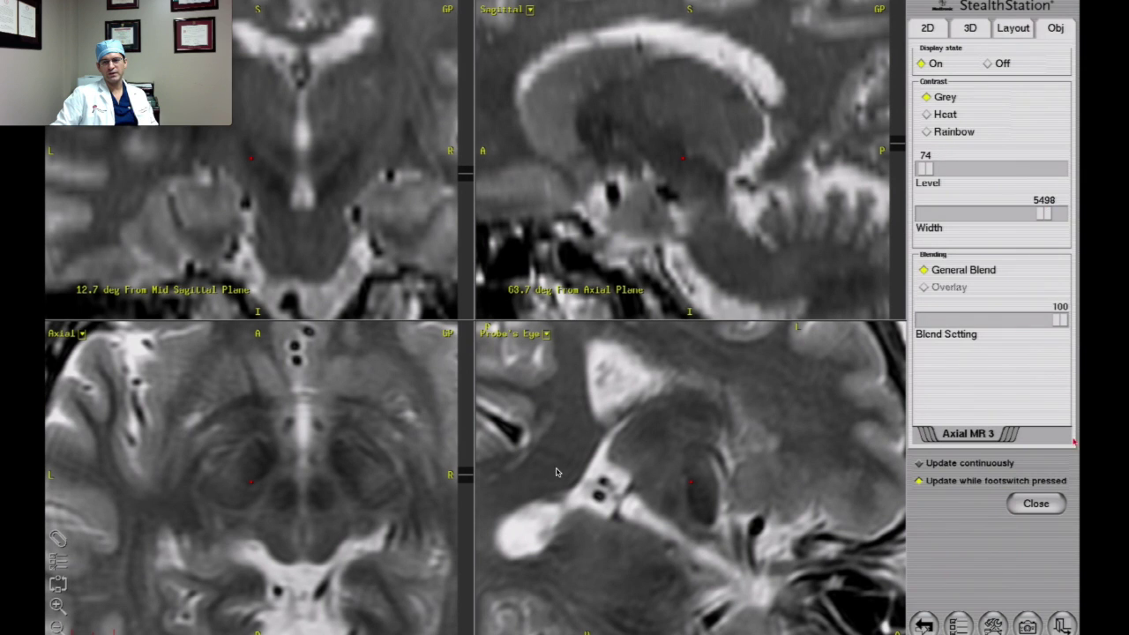
pyautogui.click(1017, 499)
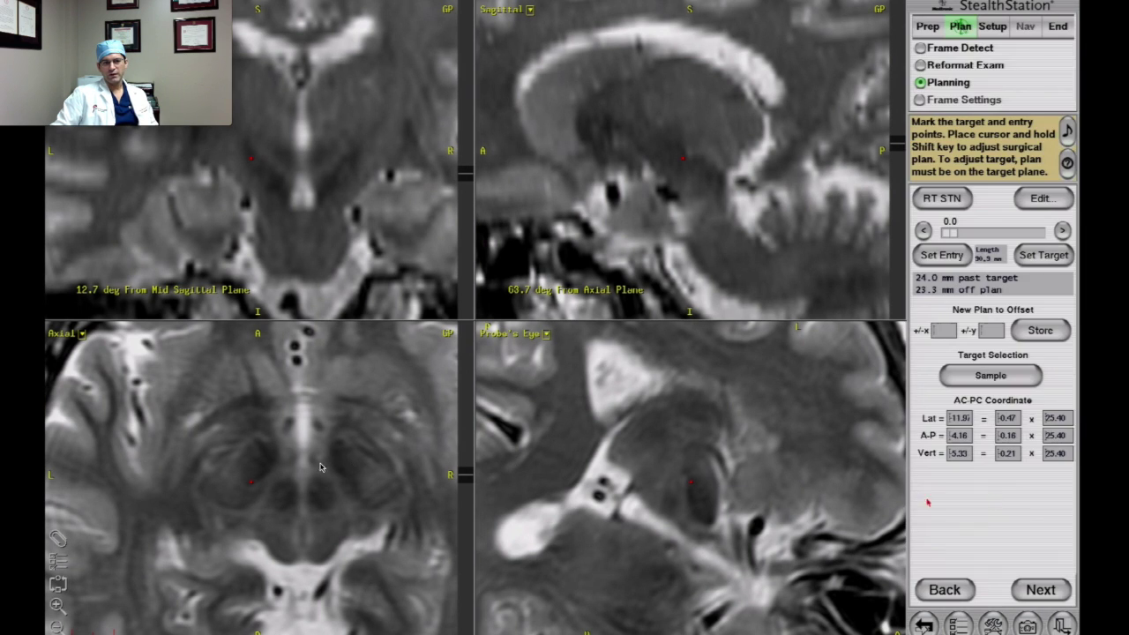
# Step: Set the LT STN target at AC-PC coordinates Lat -12.00, A-P -3.50 and Vert -5.00
pyautogui.click(281, 489)
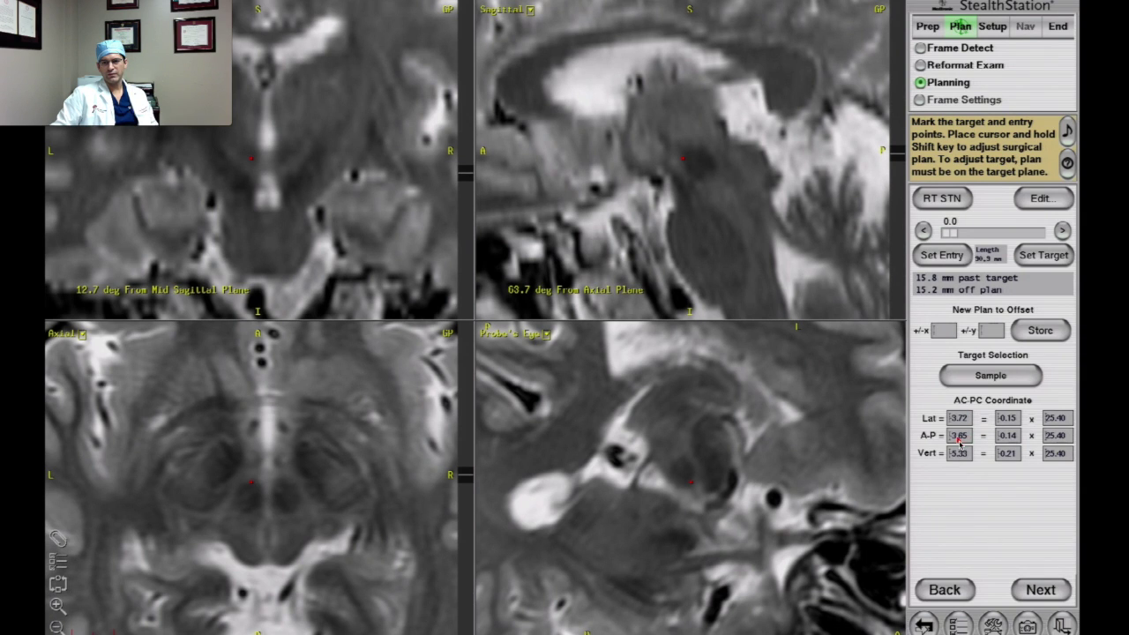
pyautogui.moveTo(958, 453); pyautogui.dragTo(995, 455)
pyautogui.write('-5.')
pyautogui.press('Return')
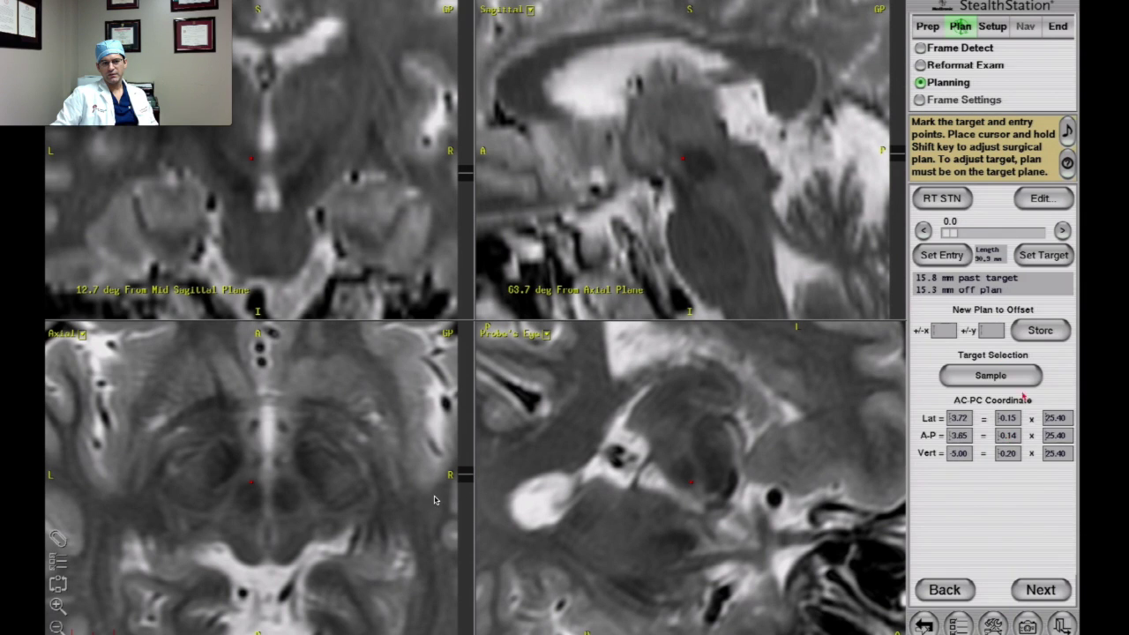
pyautogui.press('Return')
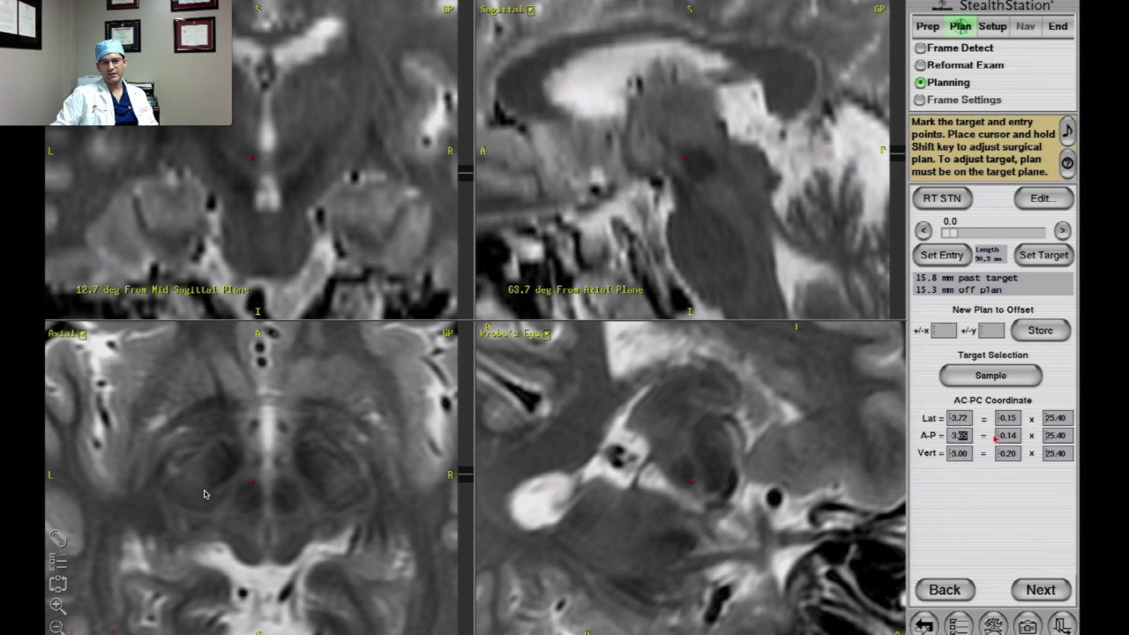
pyautogui.write('-3.5')
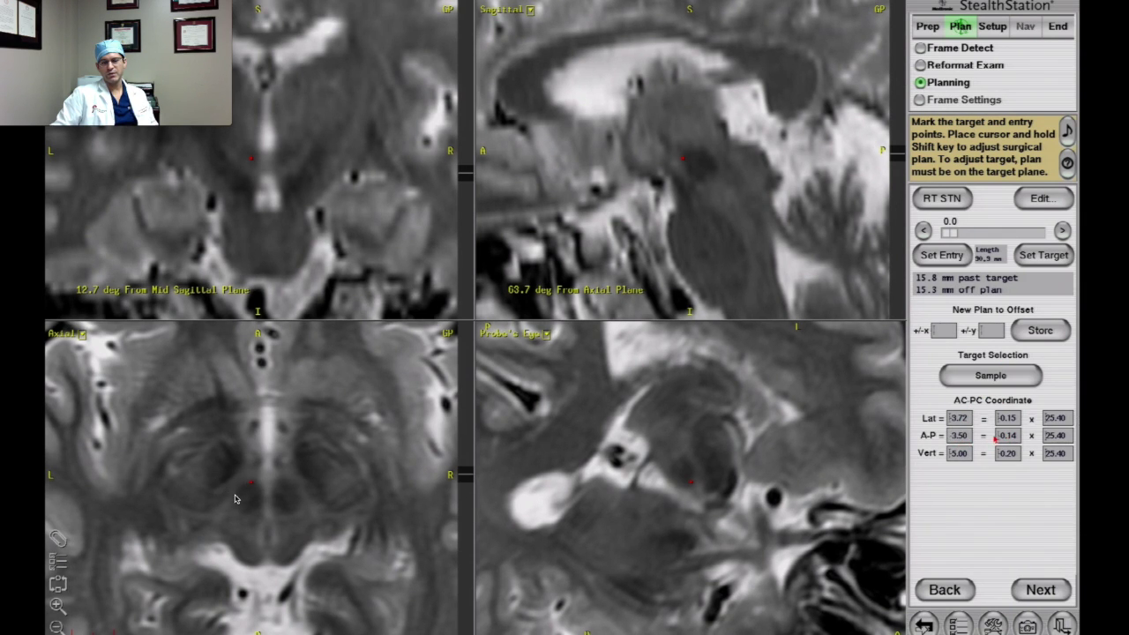
pyautogui.press('Return')
pyautogui.doubleClick(957, 419)
pyautogui.write('-12')
pyautogui.press('Return')
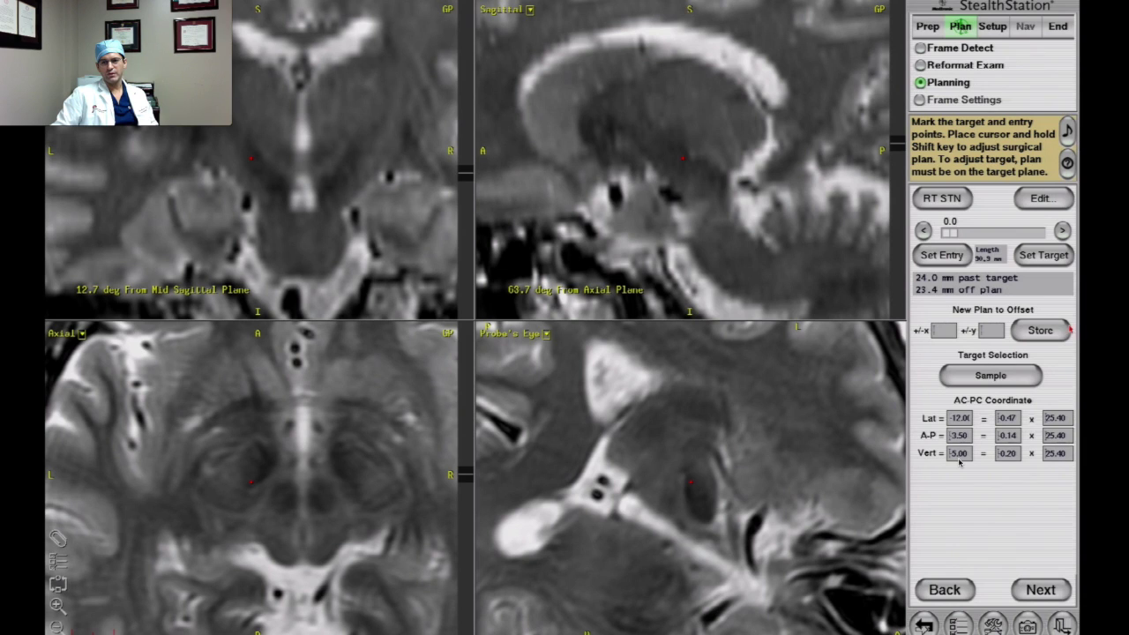
pyautogui.click(940, 208)
pyautogui.click(946, 214)
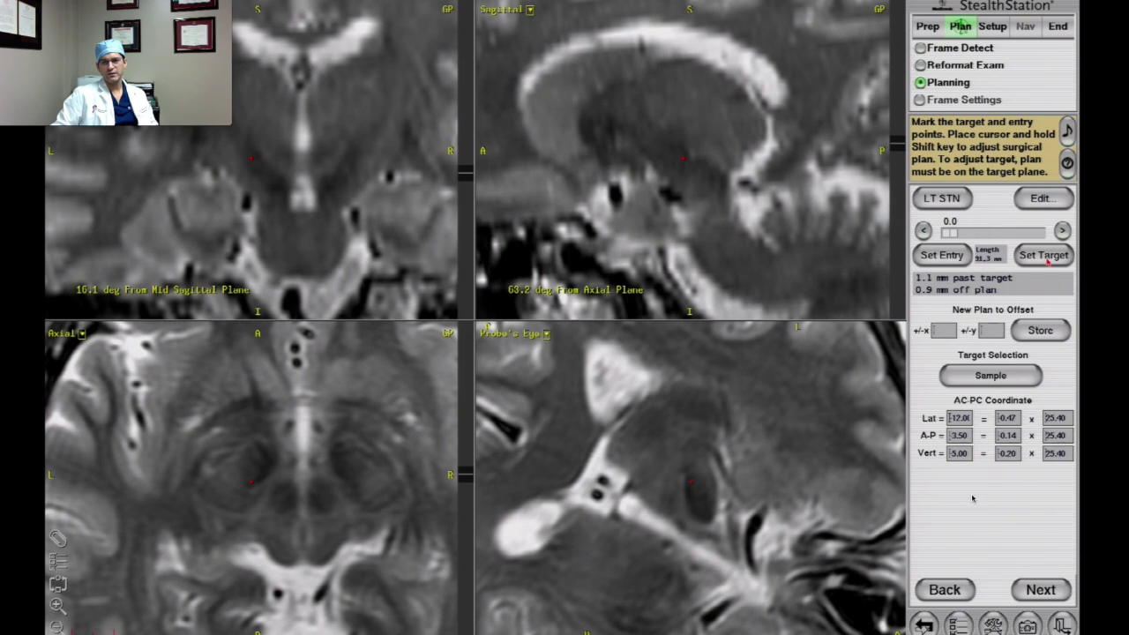
pyautogui.click(1046, 257)
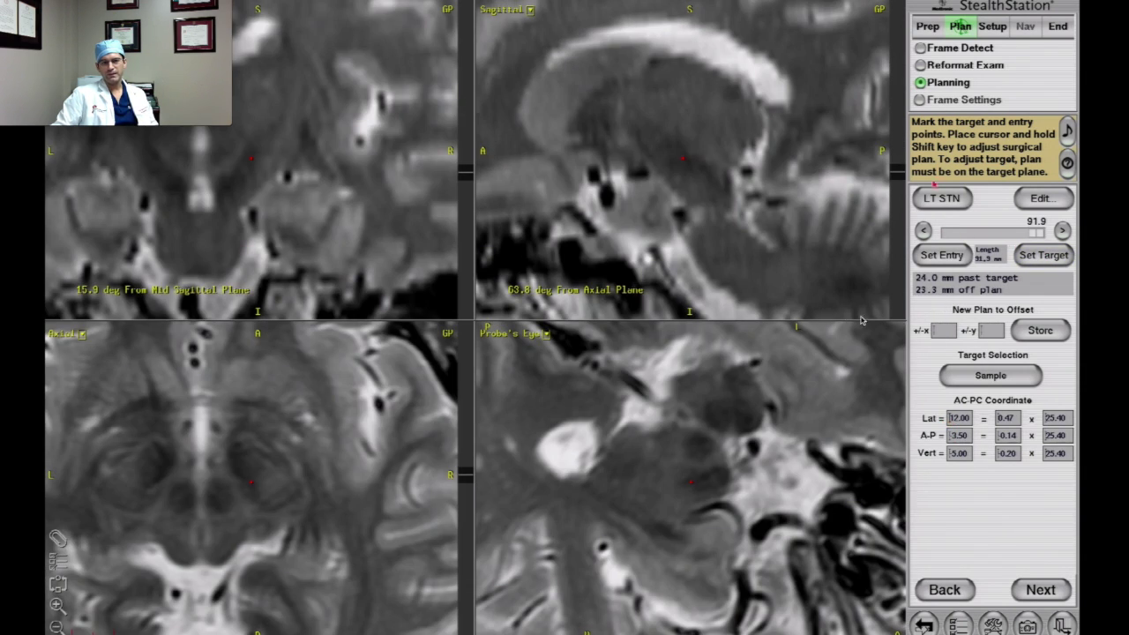
# Step: Set the RT STN target at AC-PC coordinates Lat 11.50, A-P -3.00 and Vert -5.00
pyautogui.click(940, 198)
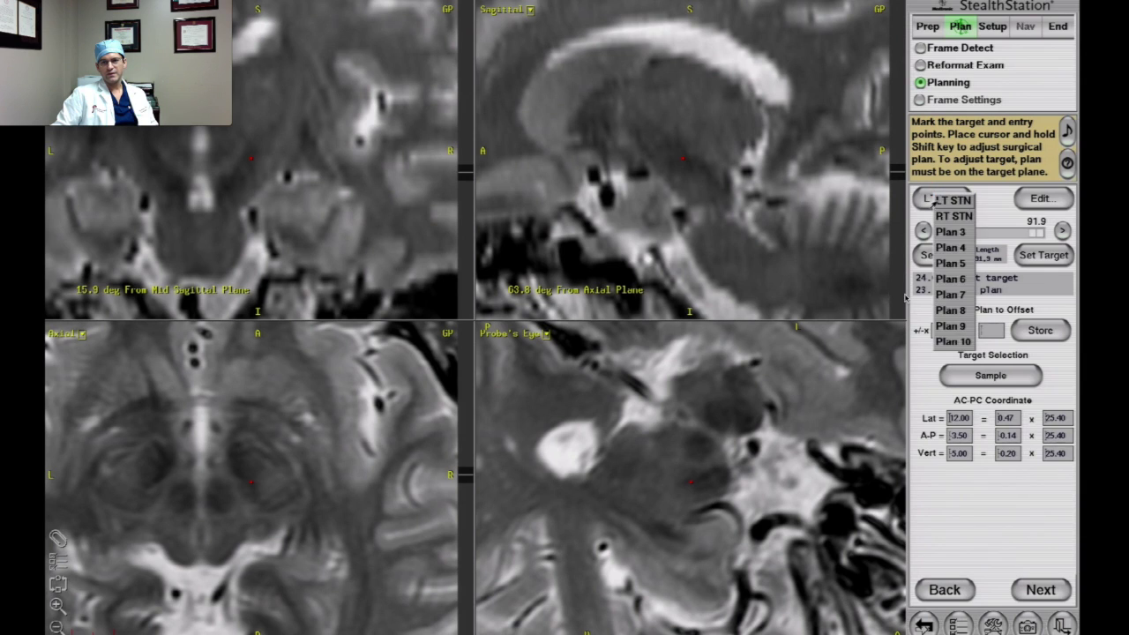
pyautogui.click(940, 216)
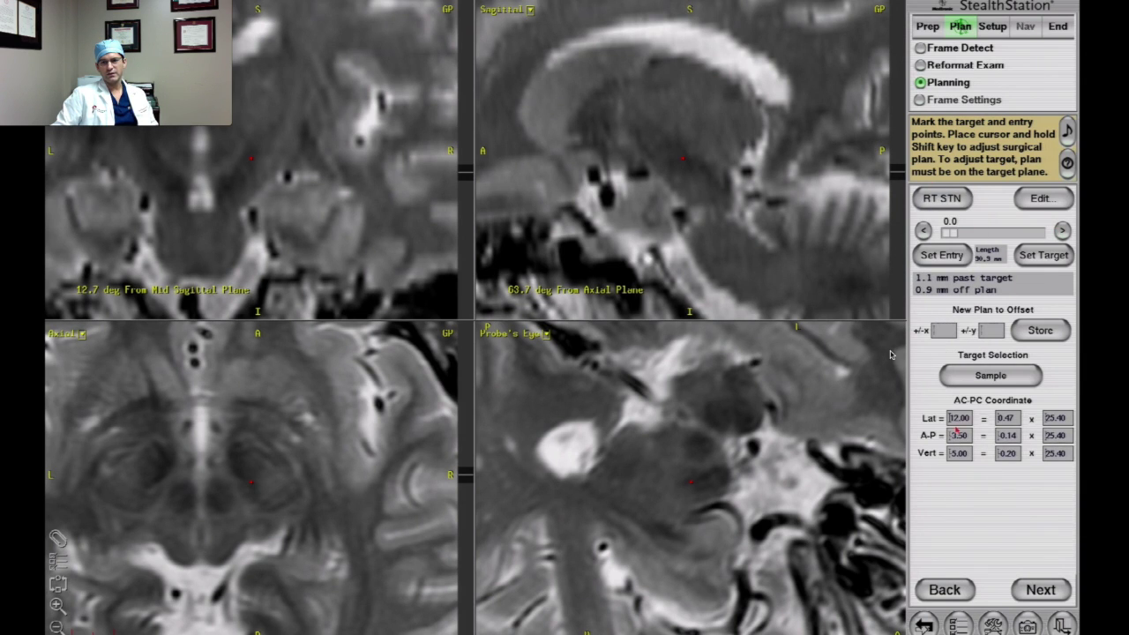
pyautogui.doubleClick(951, 419)
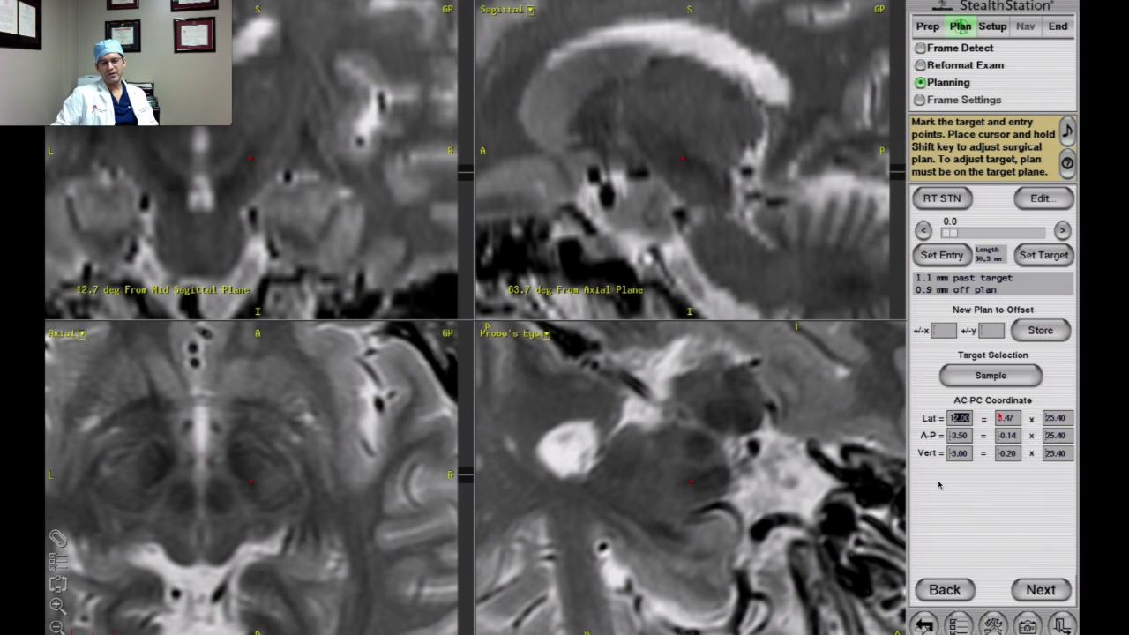
pyautogui.write('11.50')
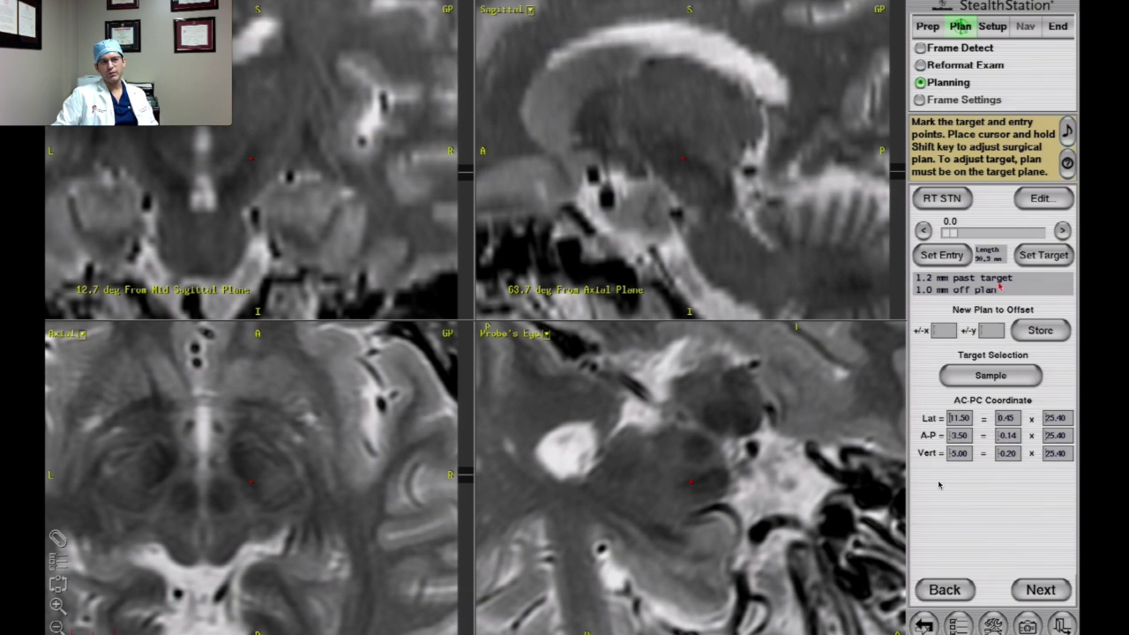
pyautogui.doubleClick(972, 418)
pyautogui.doubleClick(958, 436)
pyautogui.write('3.00')
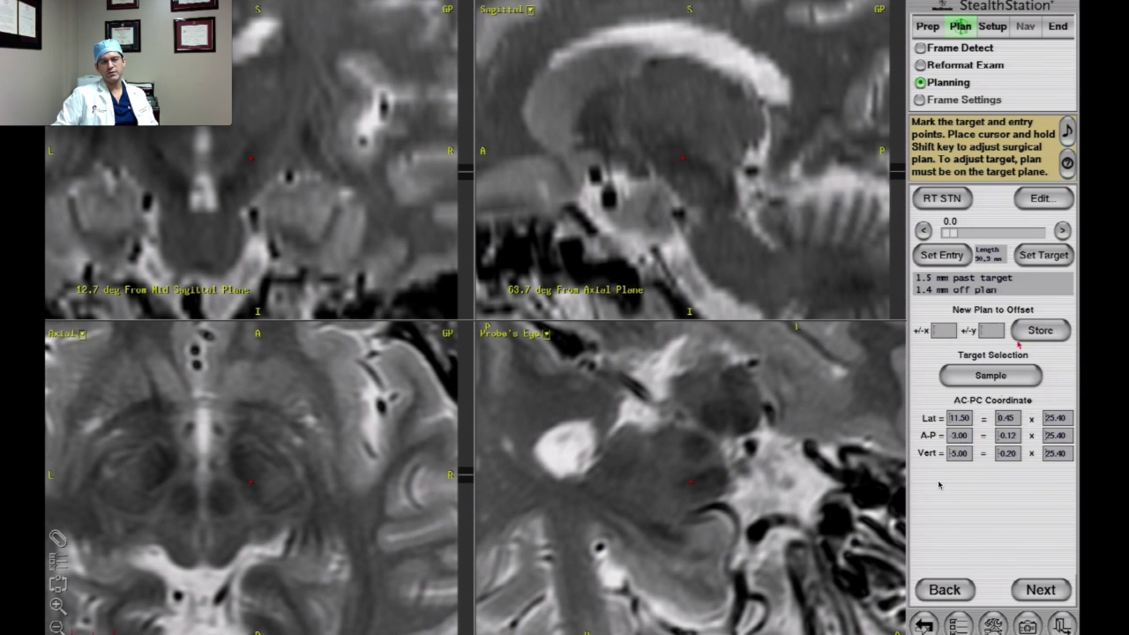
pyautogui.click(1032, 258)
# Step: Move the LT STN target to AC-PC coordinates Lat -11.50 and A-P -3.00
pyautogui.click(941, 203)
pyautogui.click(938, 201)
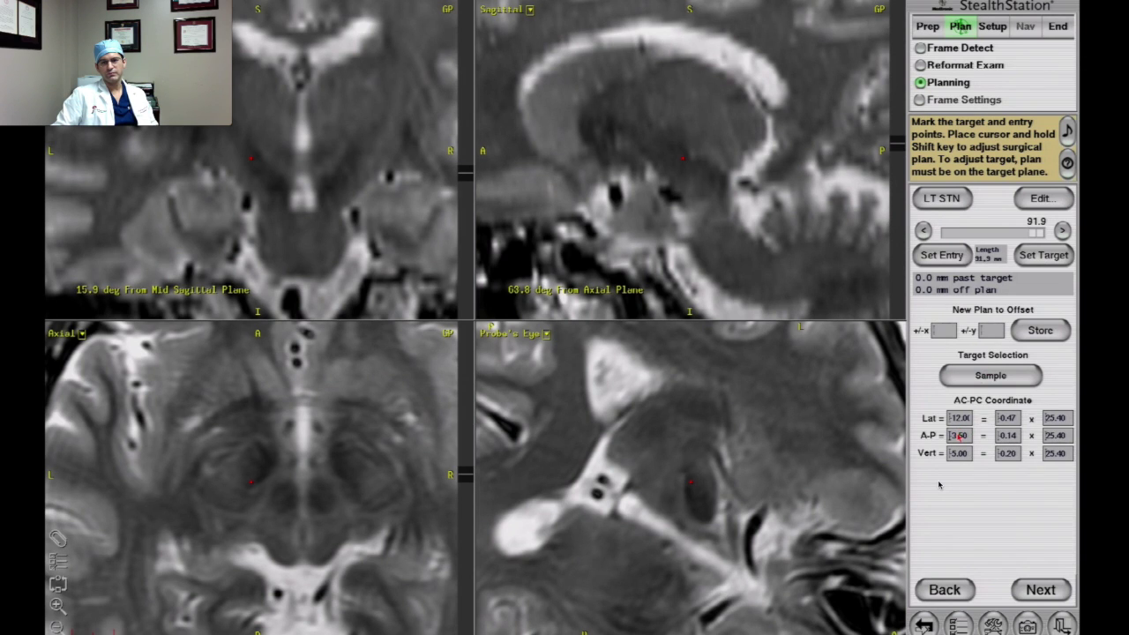
pyautogui.moveTo(959, 435); pyautogui.dragTo(977, 436)
pyautogui.write('3')
pyautogui.press('Return')
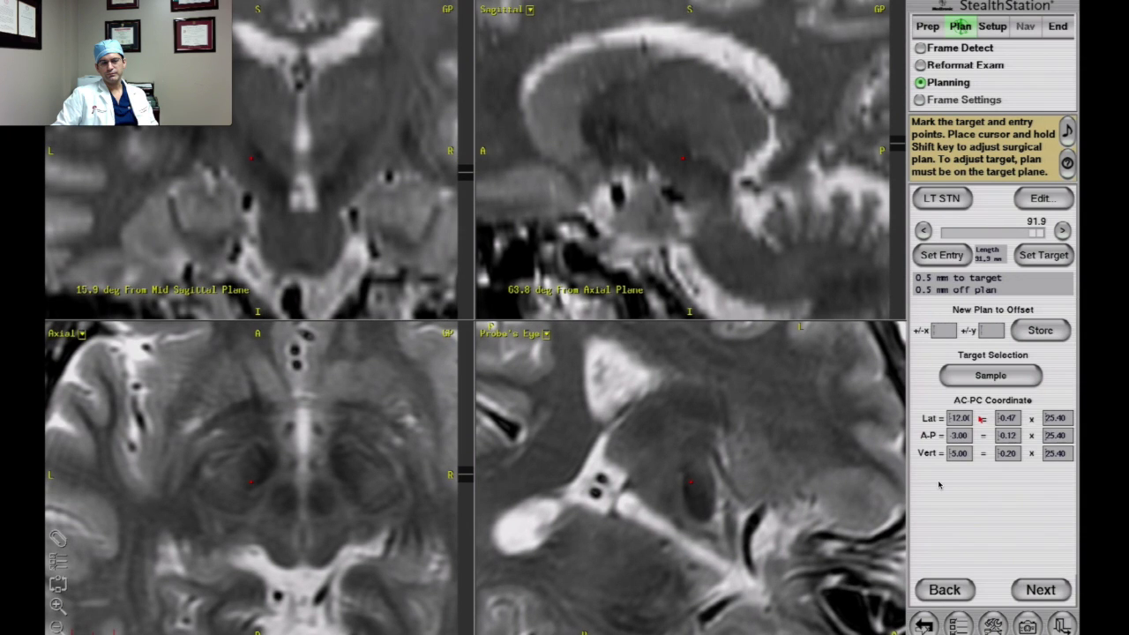
pyautogui.write('11.5')
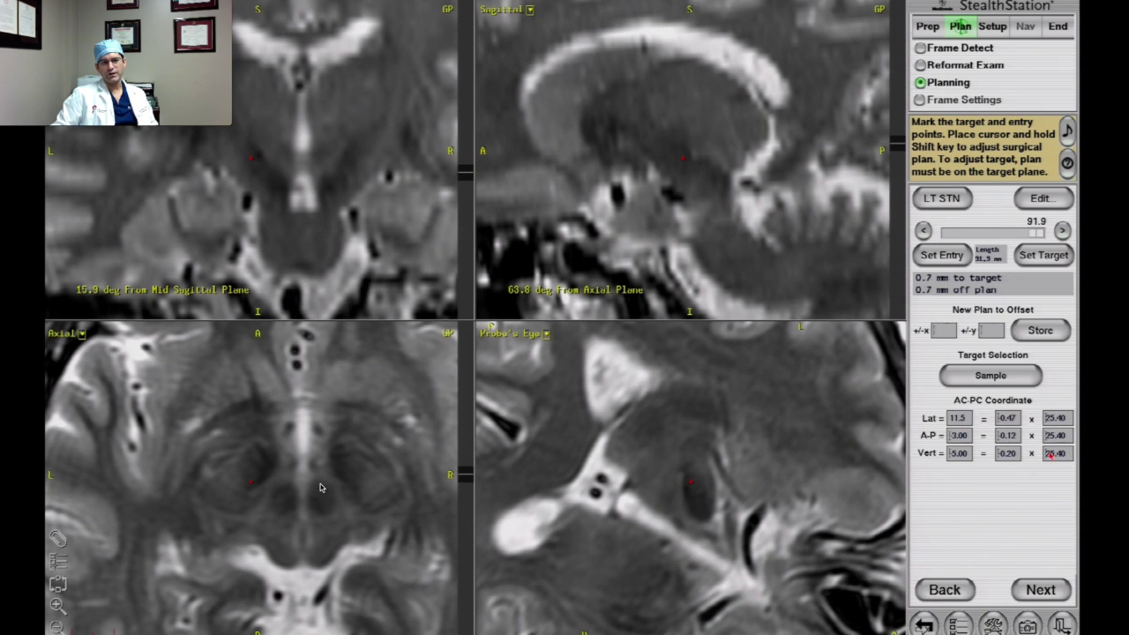
pyautogui.press('Return')
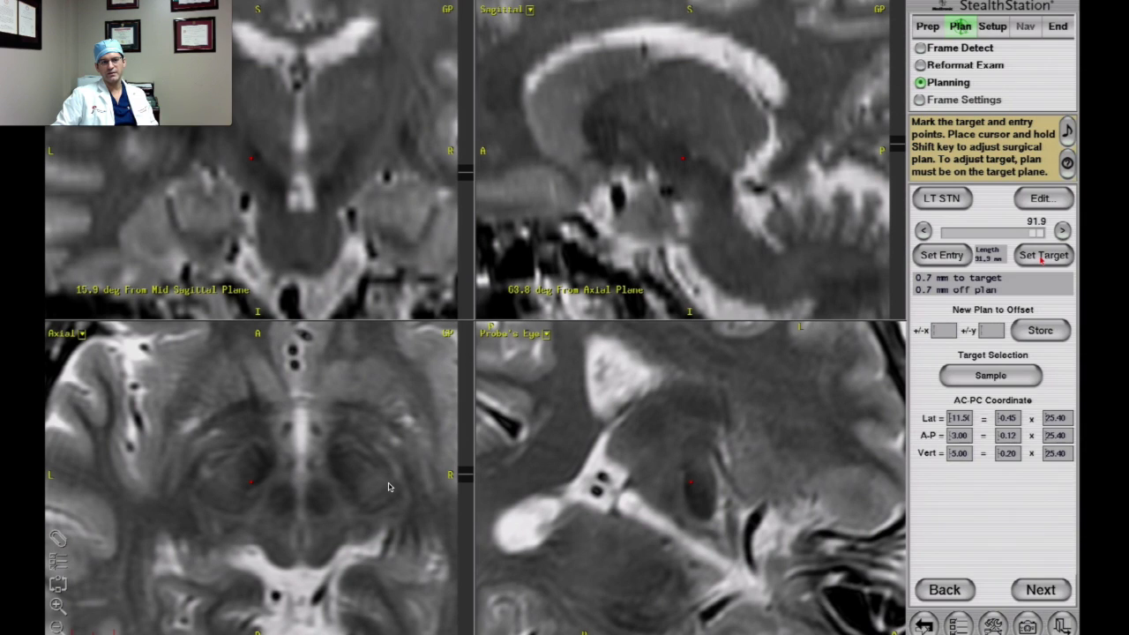
pyautogui.click(702, 483)
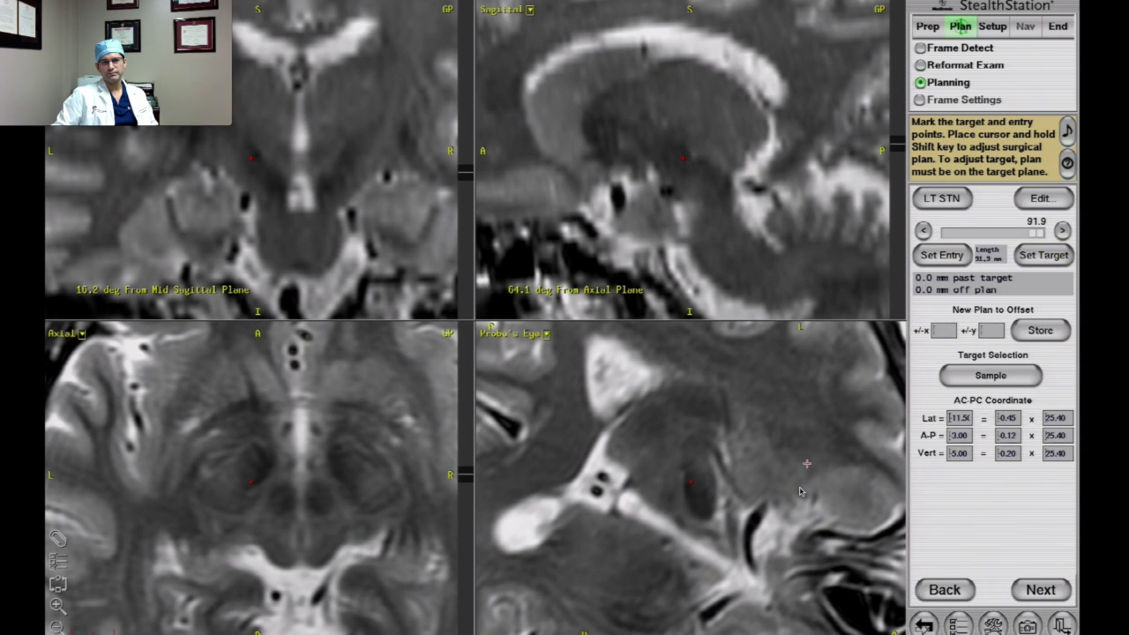
pyautogui.moveTo(1039, 236); pyautogui.dragTo(1039, 235)
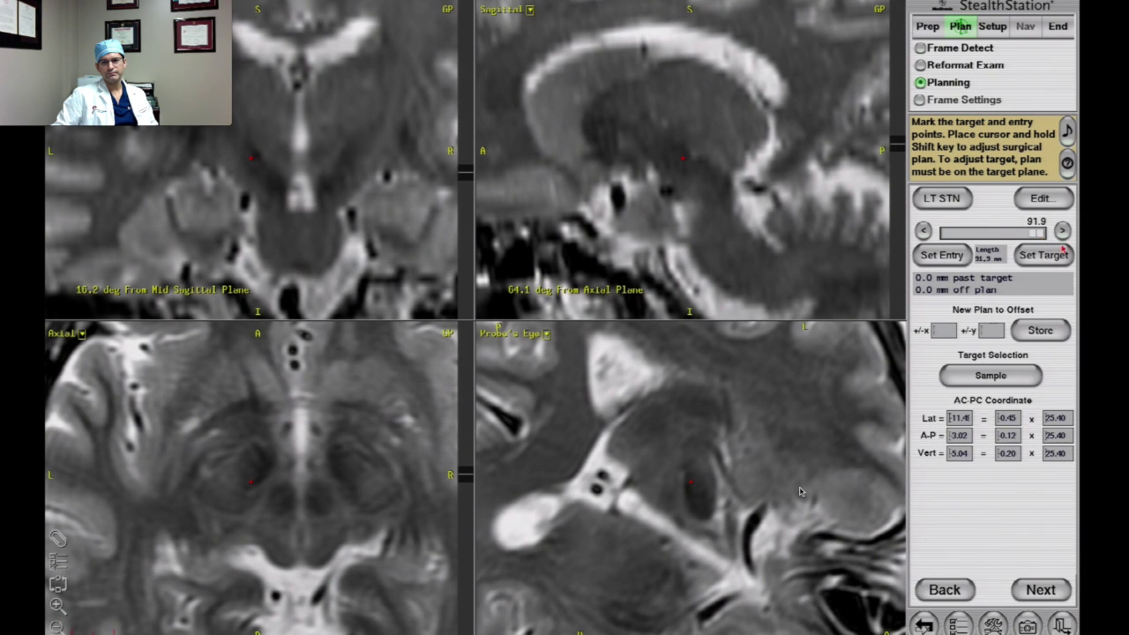
# Step: Display the Axial MR 2 images over the target with a blend setting of 100
pyautogui.click(968, 630)
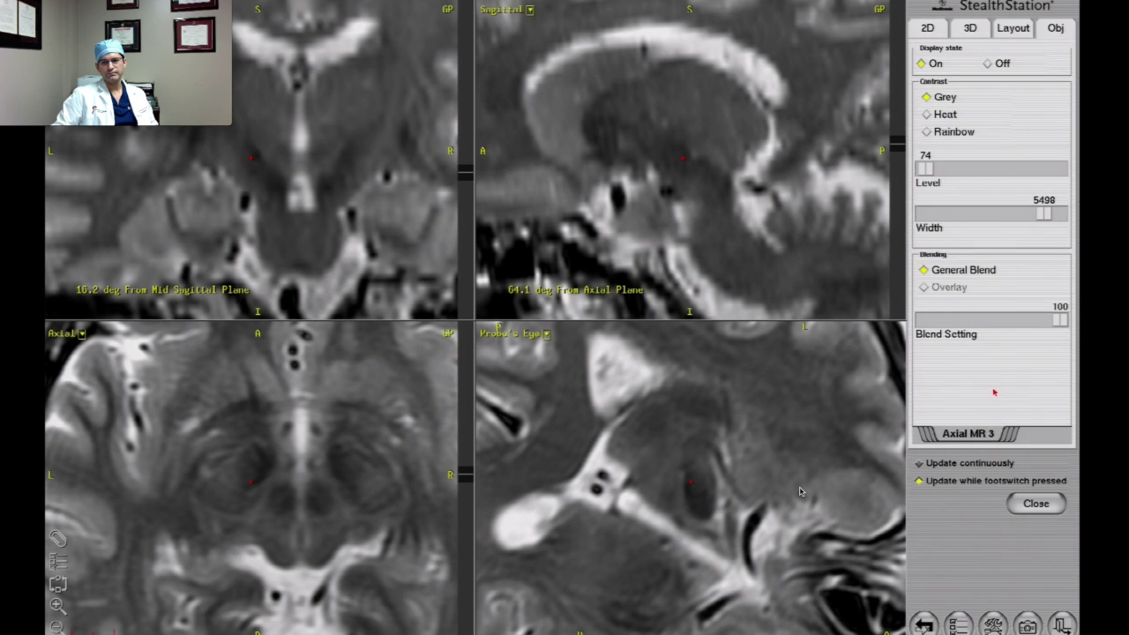
pyautogui.click(1006, 436)
pyautogui.click(1034, 401)
pyautogui.moveTo(926, 321); pyautogui.dragTo(1061, 322)
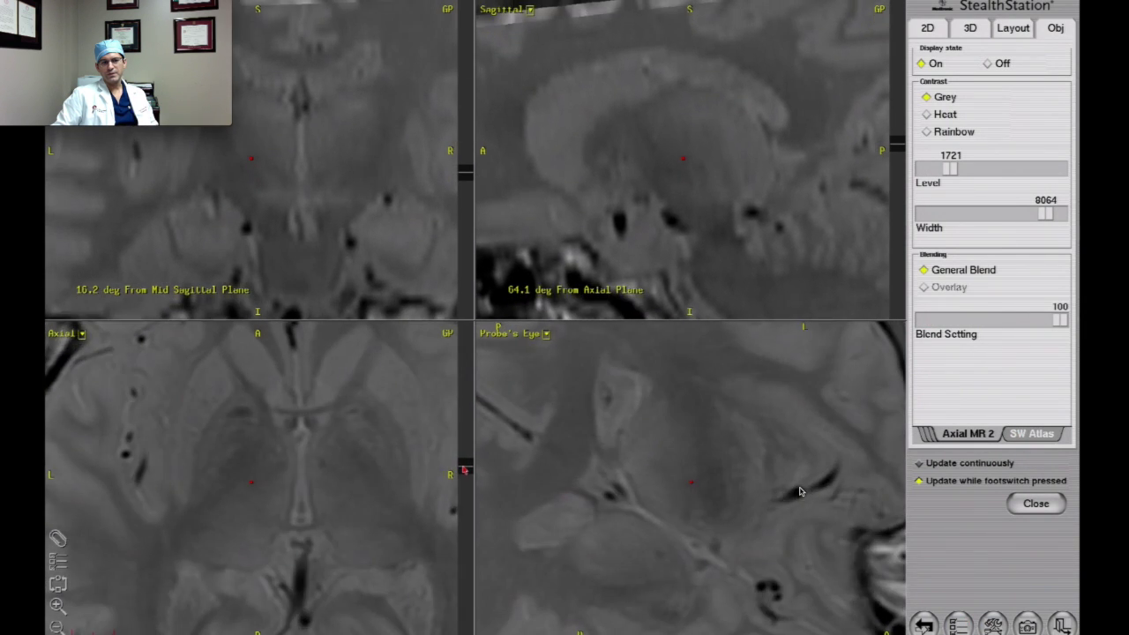
# Step: Set the Axial MR 2 contrast to level 2473 and width 1756, and go to the LT STN target
pyautogui.moveTo(949, 169); pyautogui.dragTo(936, 171)
pyautogui.moveTo(230, 485); pyautogui.dragTo(253, 468)
pyautogui.moveTo(937, 173); pyautogui.dragTo(963, 173)
pyautogui.moveTo(1010, 214); pyautogui.dragTo(950, 215)
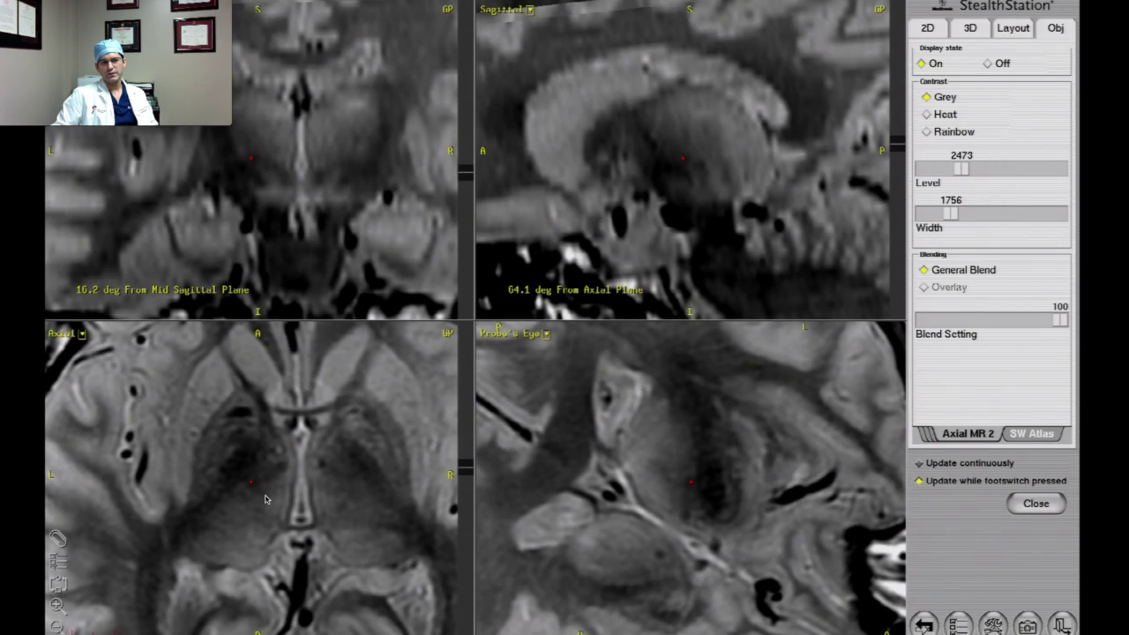
pyautogui.click(1037, 505)
pyautogui.moveTo(1037, 233)
pyautogui.mouseDown()
pyautogui.moveTo(1050, 233)
pyautogui.moveTo(1026, 228)
pyautogui.moveTo(1049, 227)
pyautogui.mouseUp()
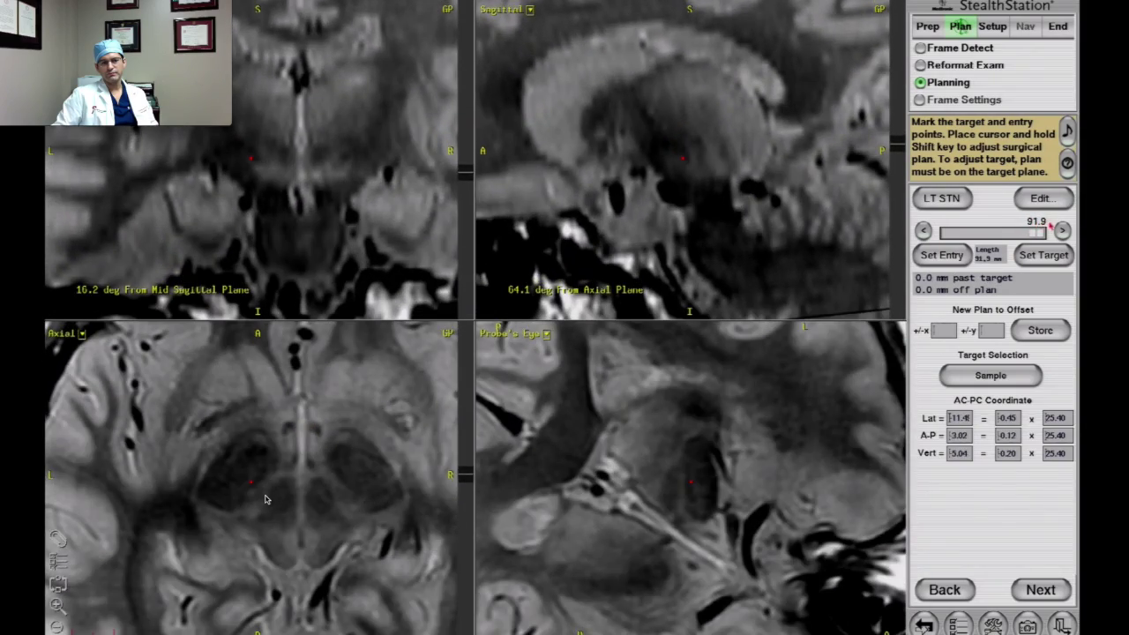
# Step: Switch to the RT STN plan and review the images along the final part of its trajectory down to the target
pyautogui.click(957, 206)
pyautogui.click(999, 232)
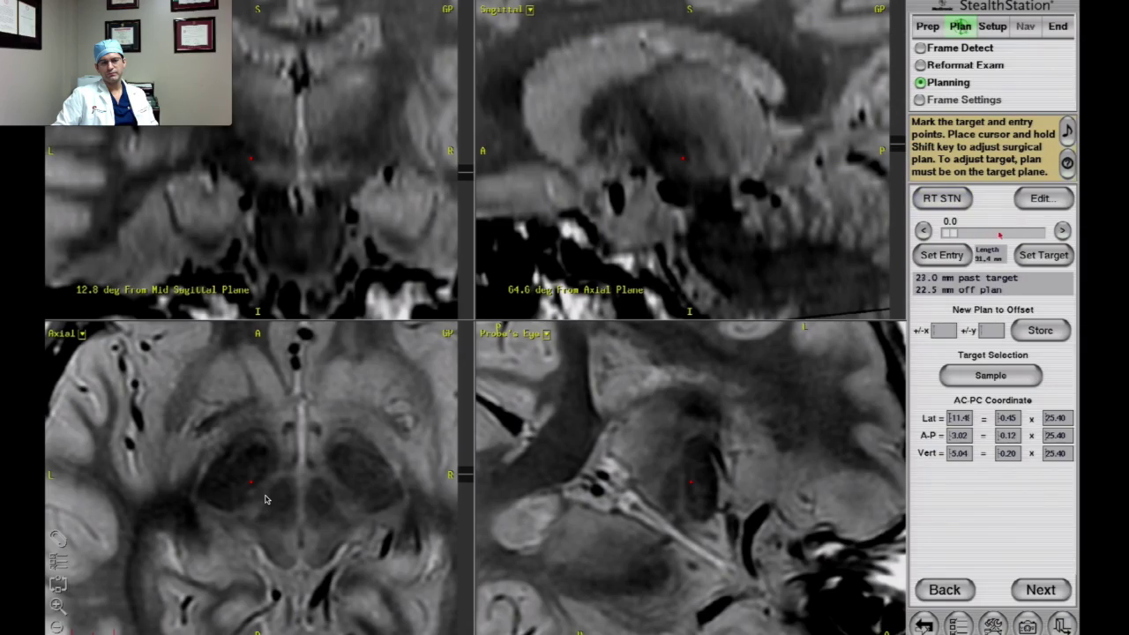
pyautogui.moveTo(958, 235); pyautogui.dragTo(1031, 231)
pyautogui.scroll(-15, 265, 499)
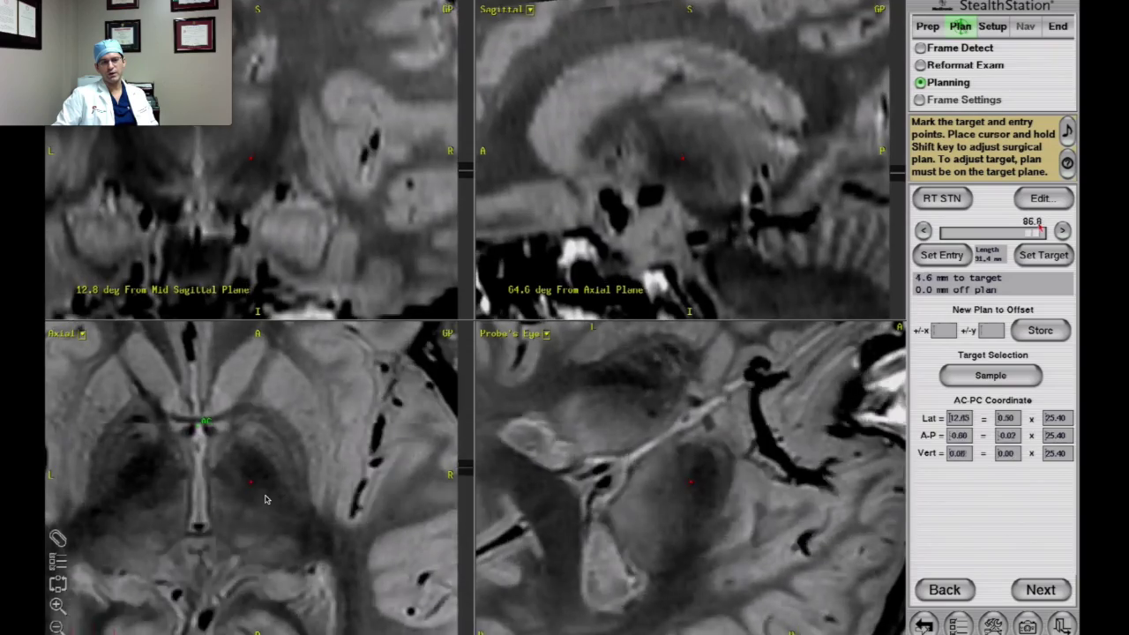
pyautogui.scroll(12, 265, 499)
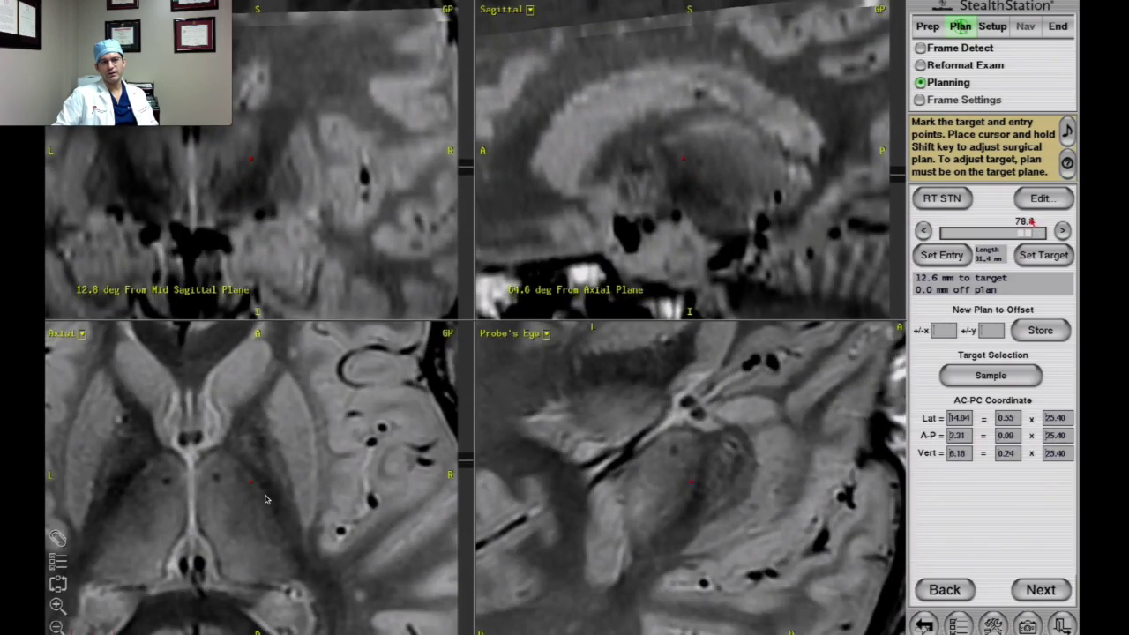
pyautogui.scroll(-4, 266, 499)
pyautogui.press('Right')
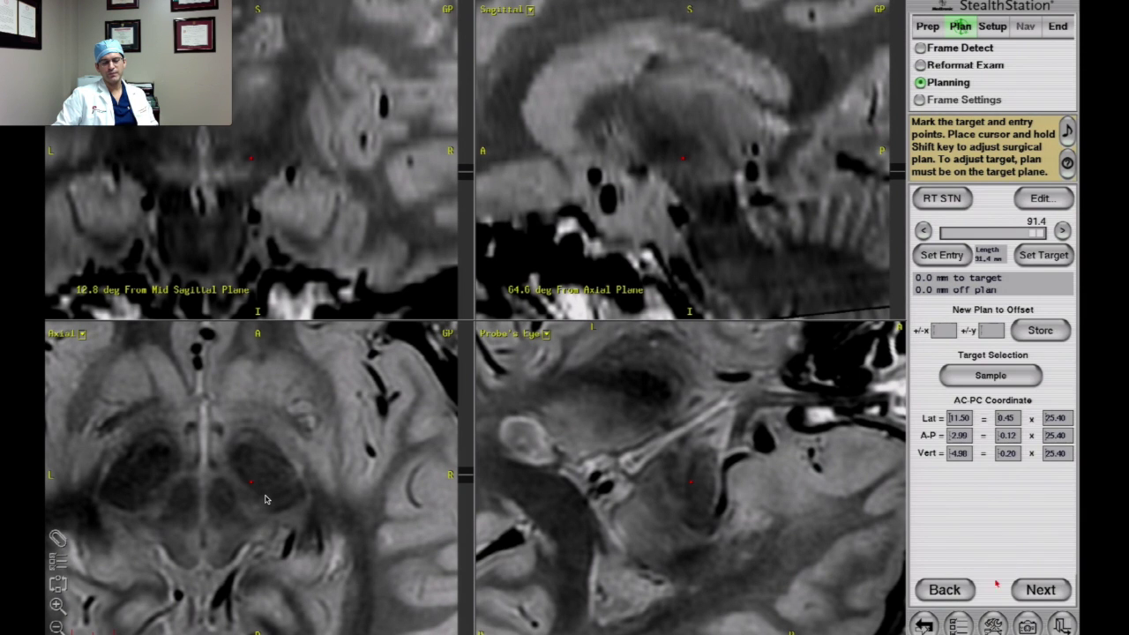
# Step: Set the Axial MR 2 blend setting to 0 and return to the RT STN target
pyautogui.click(962, 623)
pyautogui.moveTo(1059, 325); pyautogui.dragTo(758, 373)
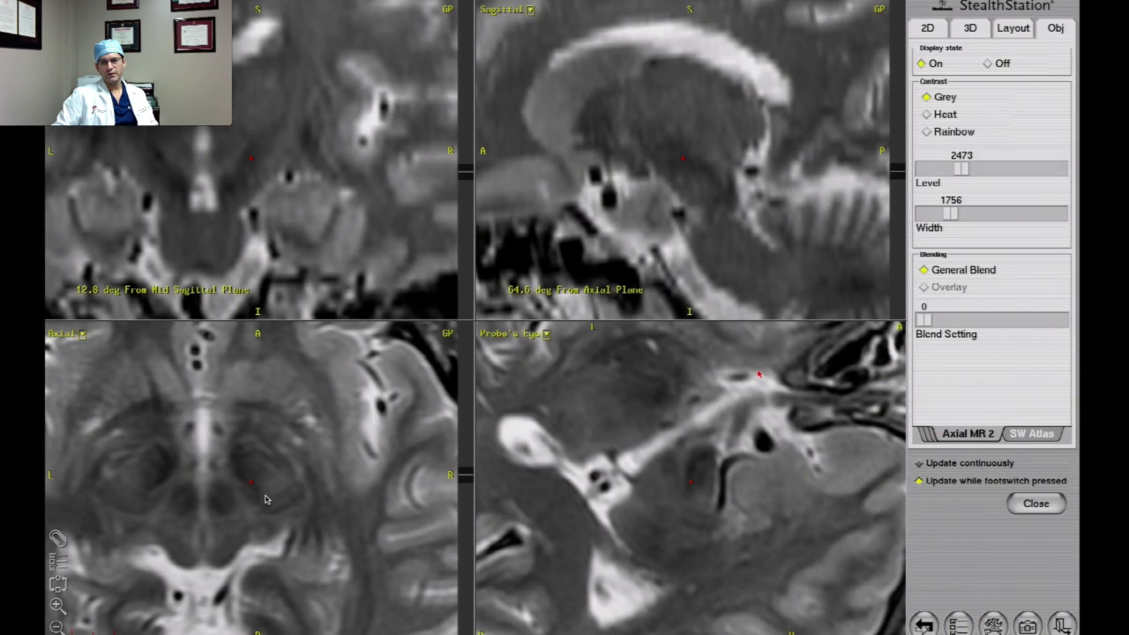
pyautogui.click(1017, 502)
pyautogui.click(1058, 233)
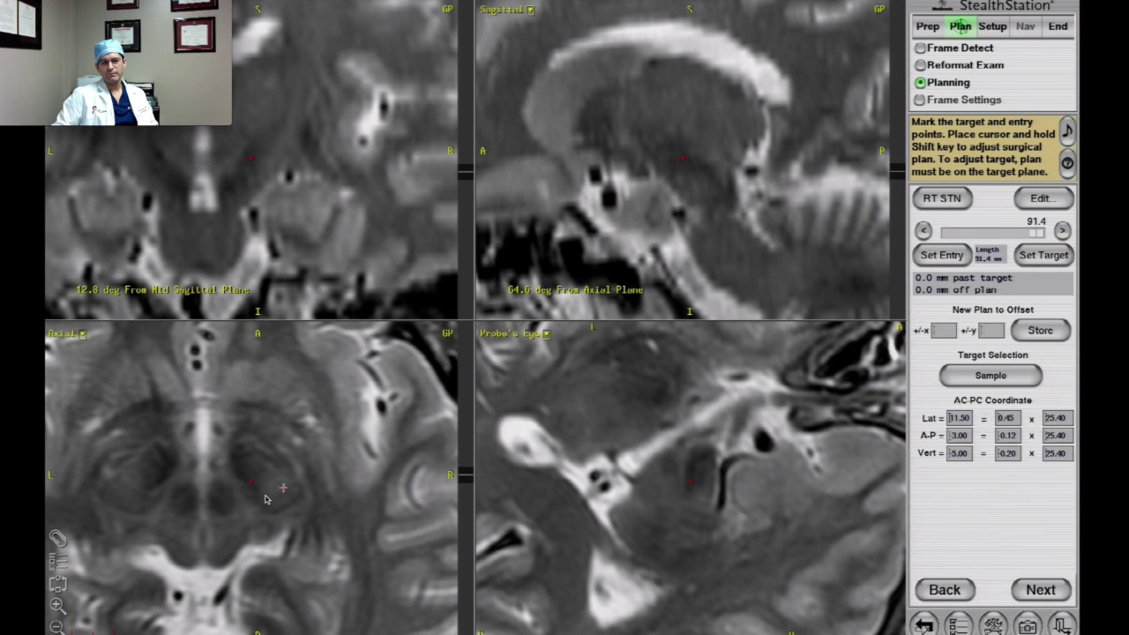
# Step: Set the RT STN point's AC-PC coordinates to Vert -4.00 and A-P -3.00, trying A-P -2.50 first
pyautogui.click(467, 447)
pyautogui.click(468, 446)
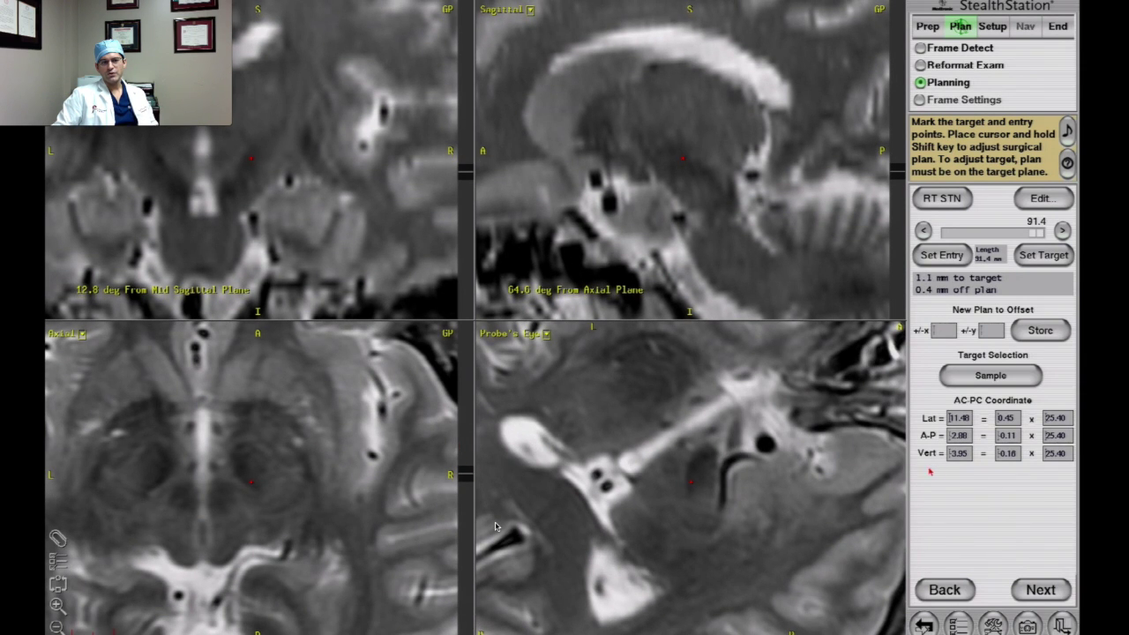
pyautogui.moveTo(950, 455); pyautogui.dragTo(994, 461)
pyautogui.write('4')
pyautogui.press('Return')
pyautogui.doubleClick(966, 437)
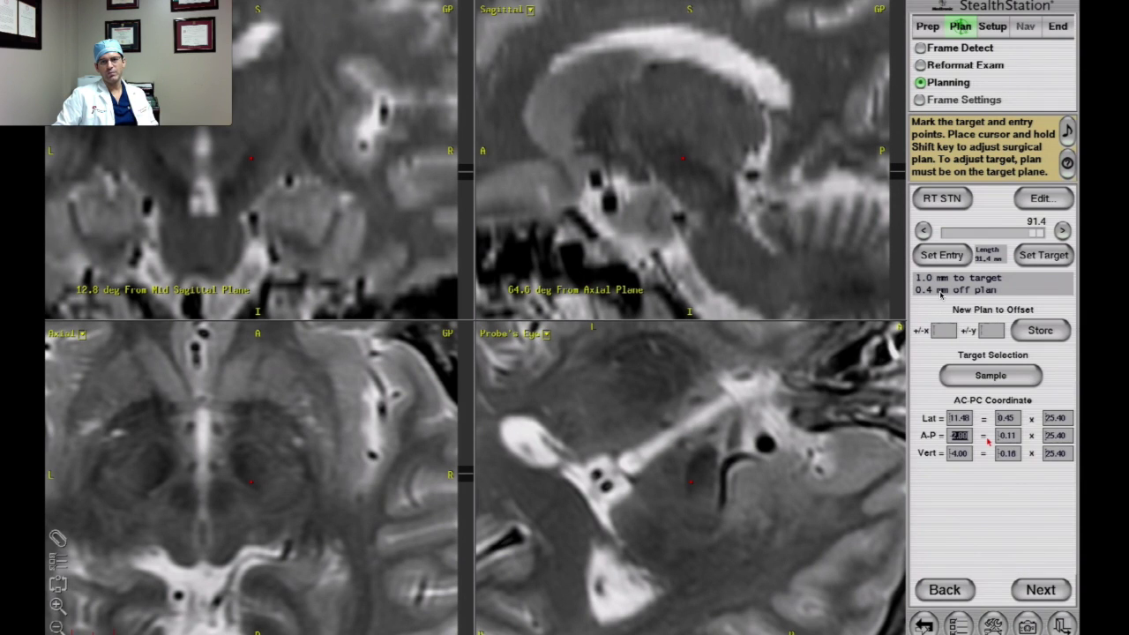
pyautogui.write('2.50')
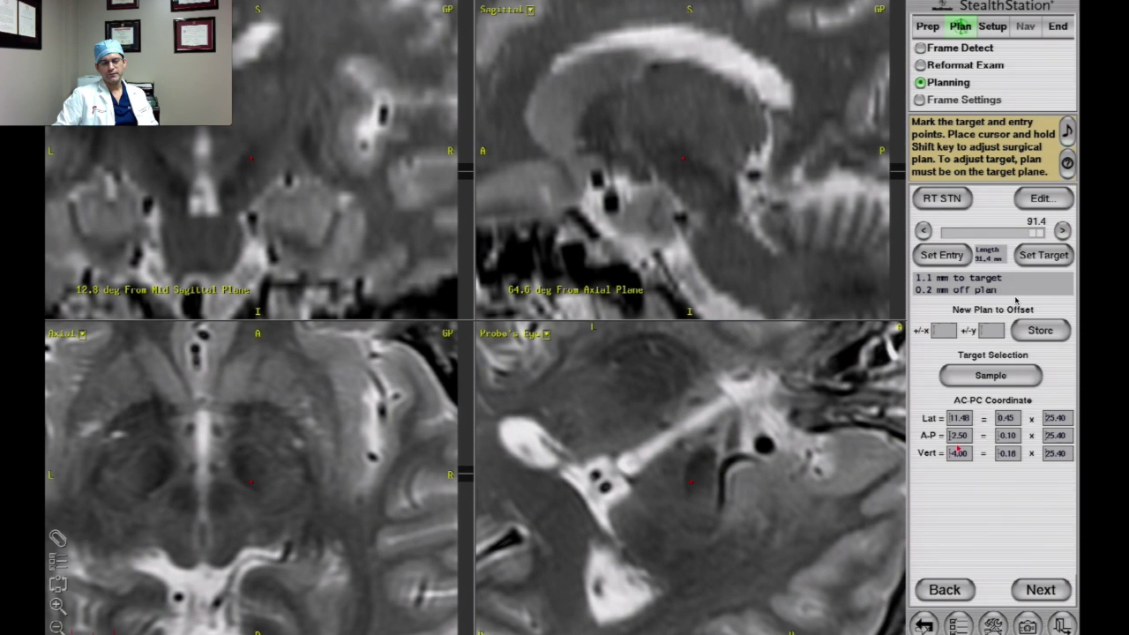
pyautogui.moveTo(951, 436); pyautogui.dragTo(990, 442)
pyautogui.write('3.00')
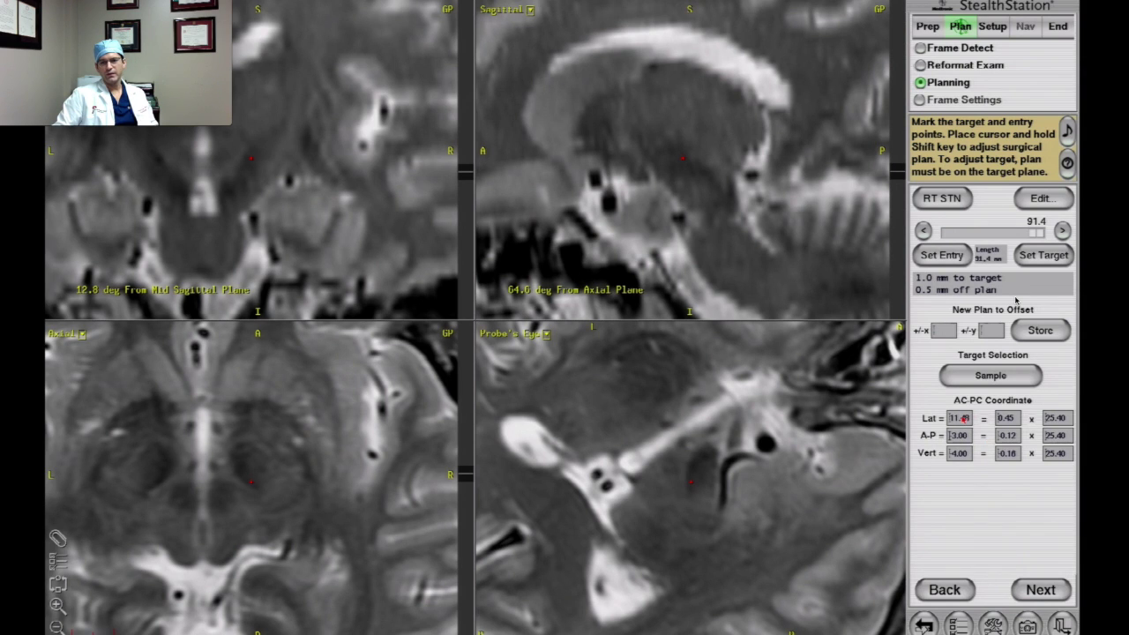
# Step: Set the lateral coordinate to 11.75 and store the point as the RT STN target
pyautogui.click(962, 419)
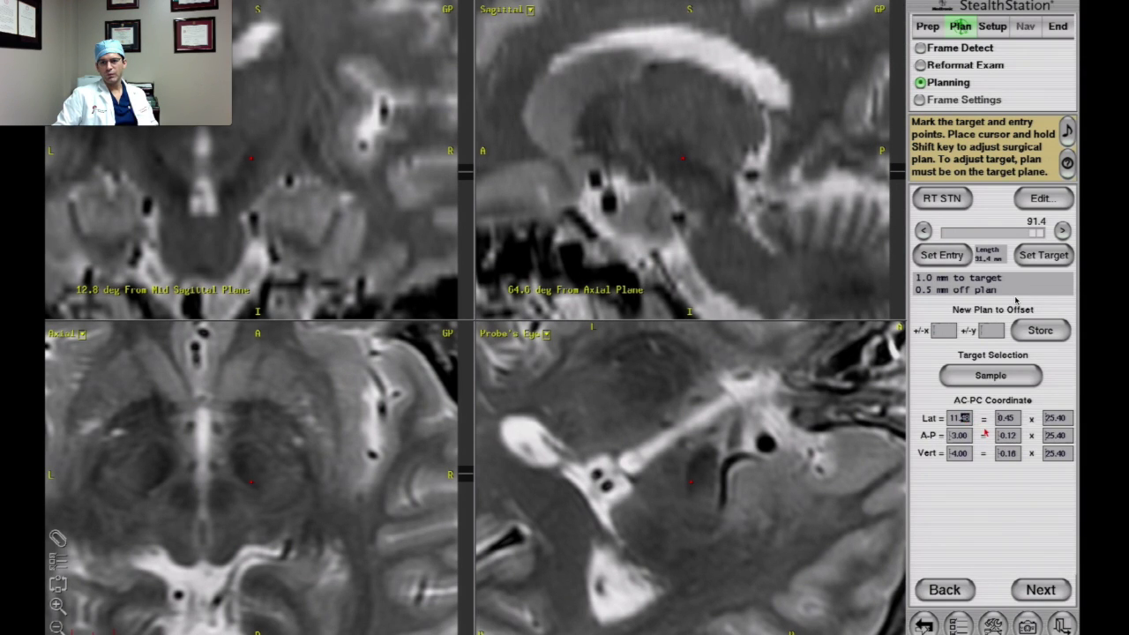
pyautogui.write('11.5')
pyautogui.write('11.75')
pyautogui.press('Return')
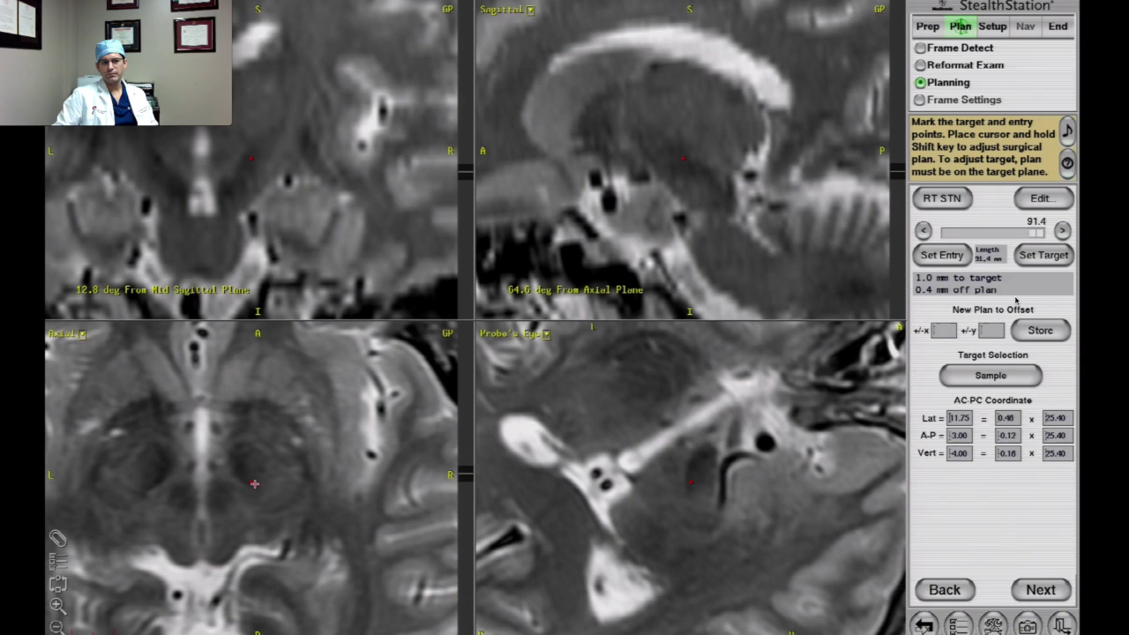
pyautogui.click(1043, 256)
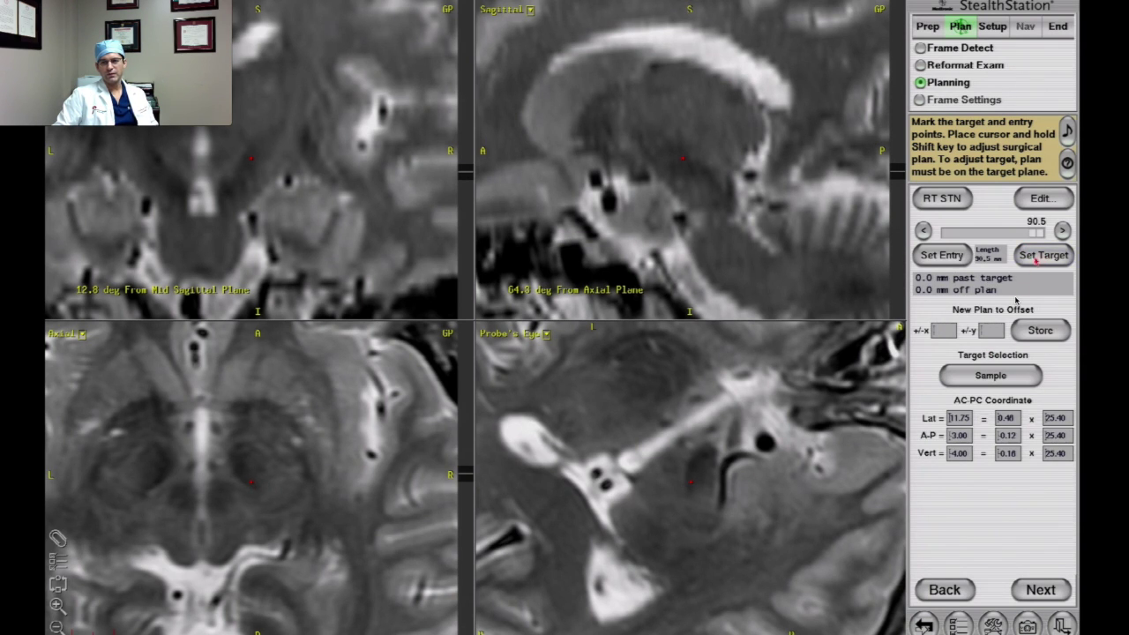
# Step: View the mirrored point on the left side at Lat -11.75 and A-P -3.50
pyautogui.click(950, 419)
pyautogui.write('-')
pyautogui.press('Return')
pyautogui.write('-')
pyautogui.press('Return')
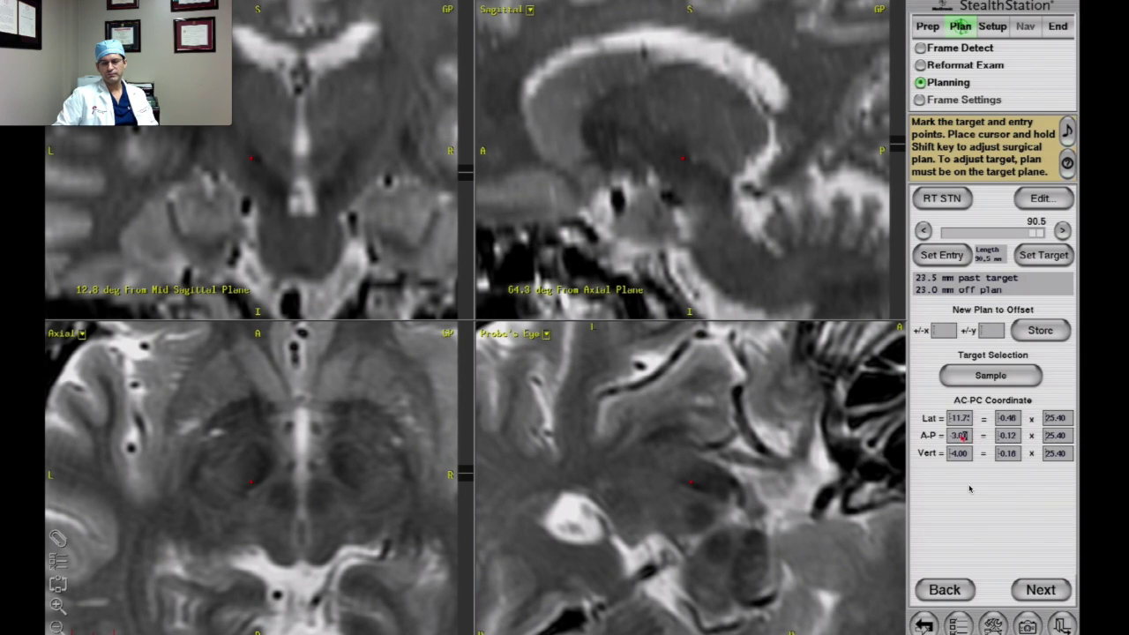
pyautogui.write('3.5')
pyautogui.press('Return')
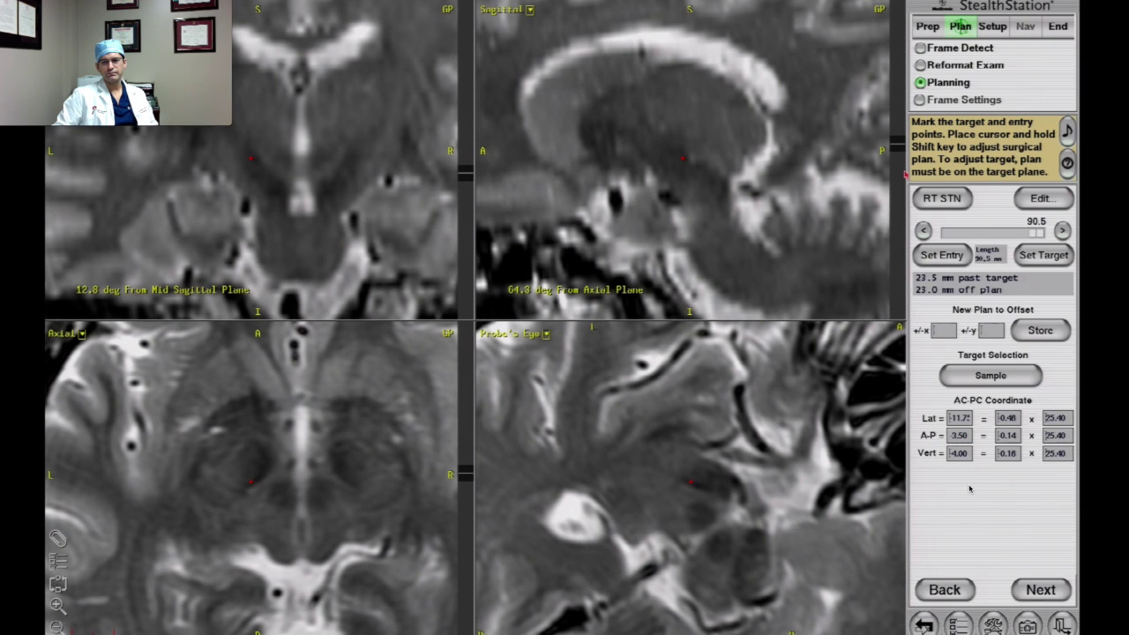
# Step: Switch to the LT STN plan, toggle its visibility twice and go to its target point
pyautogui.click(935, 201)
pyautogui.click(950, 208)
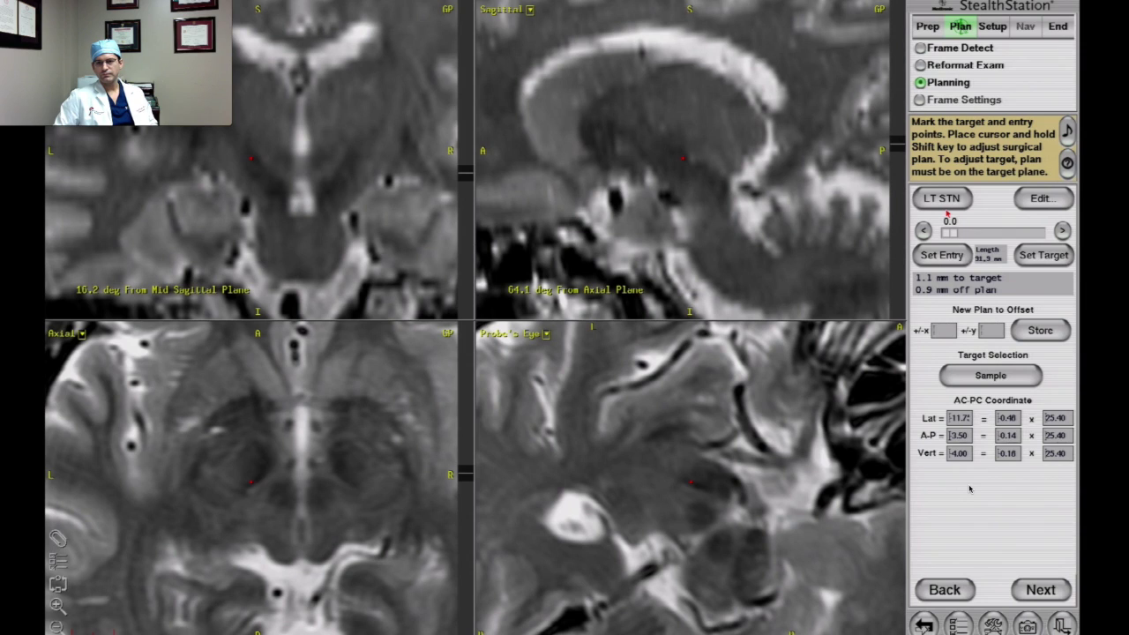
pyautogui.click(1026, 198)
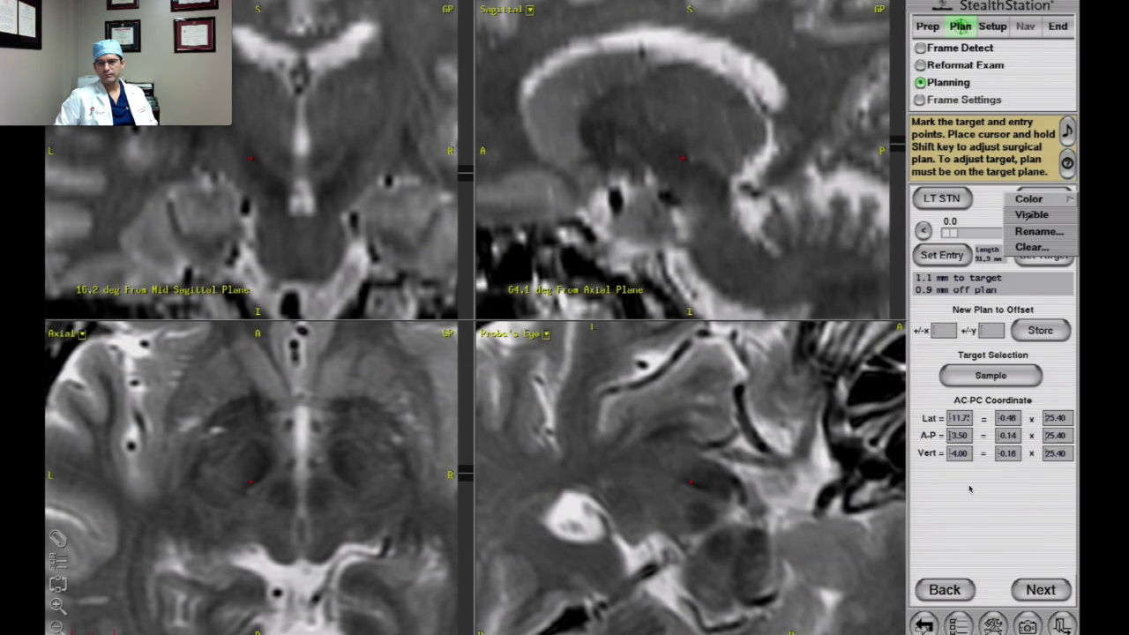
pyautogui.click(1030, 214)
pyautogui.click(1032, 199)
pyautogui.click(1029, 214)
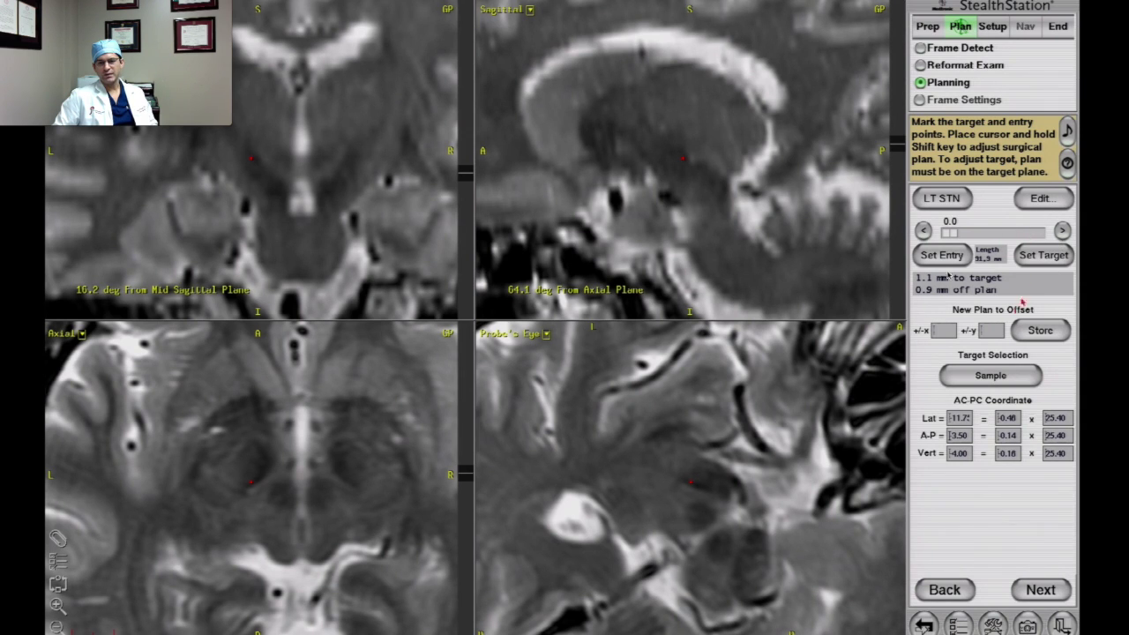
pyautogui.click(1062, 230)
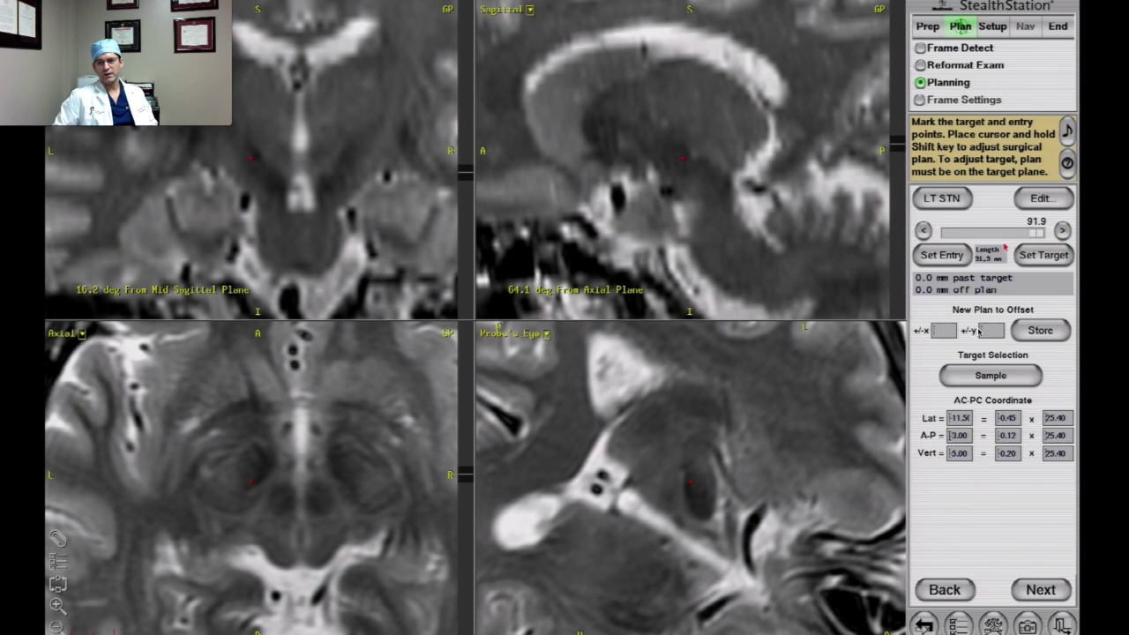
# Step: Set the A-P coordinate to -3.50 and store the point as the LT STN target
pyautogui.moveTo(957, 435); pyautogui.dragTo(965, 436)
pyautogui.write('3.5')
pyautogui.press('Return')
pyautogui.click(1051, 254)
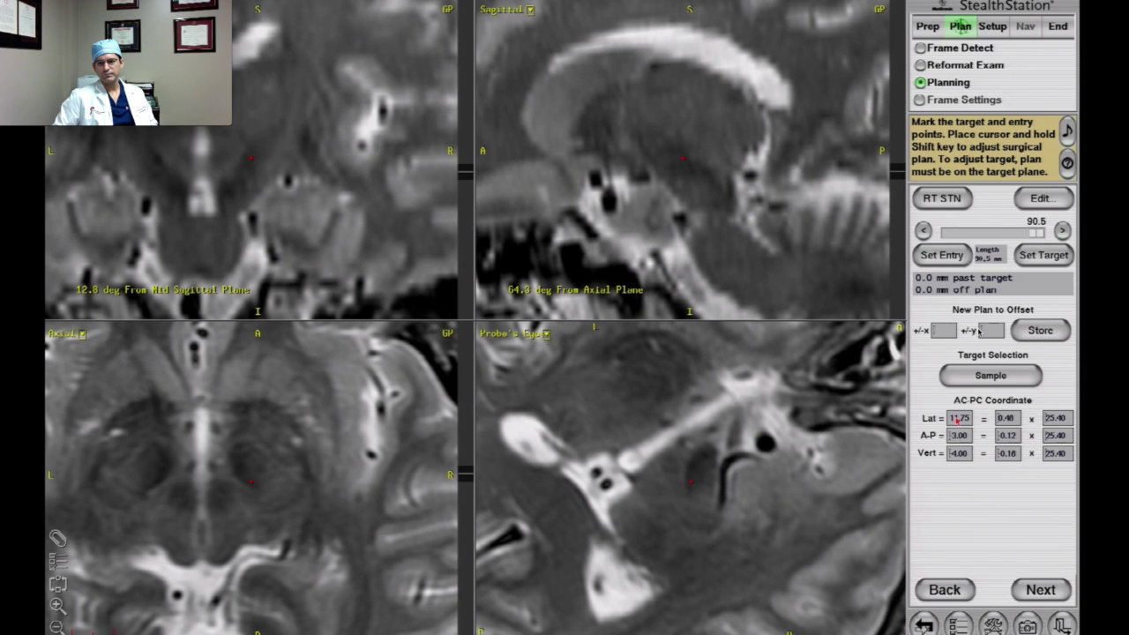
# Step: Mirror the RT STN point to Lat -11.75 and compare it with the LT STN plan at A-P -3.50
pyautogui.press('Return')
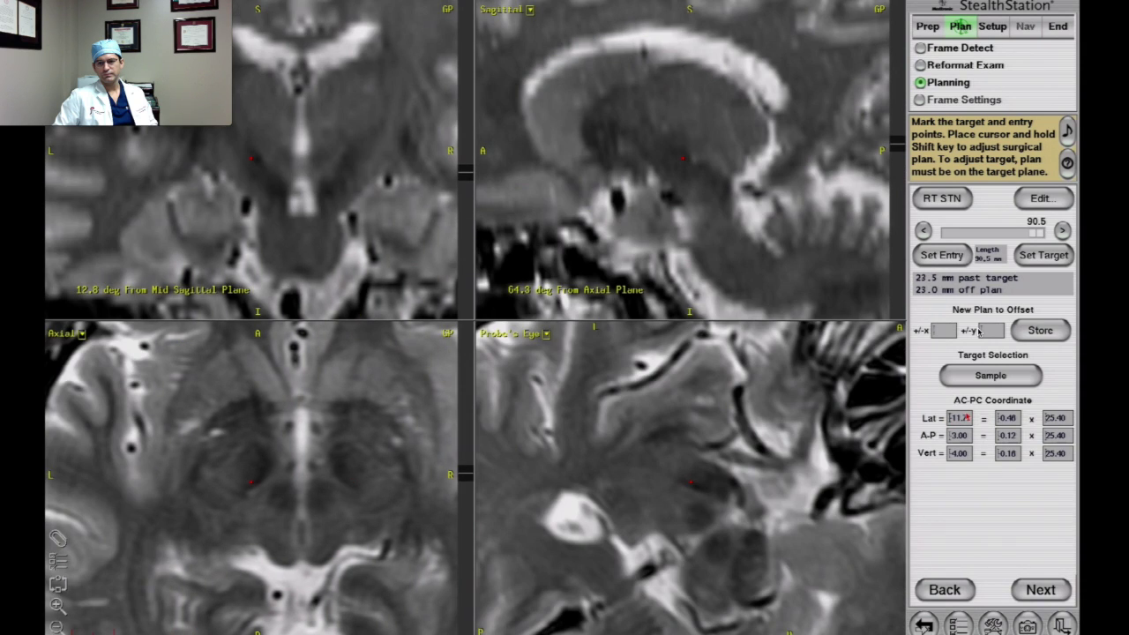
pyautogui.click(944, 199)
pyautogui.click(964, 210)
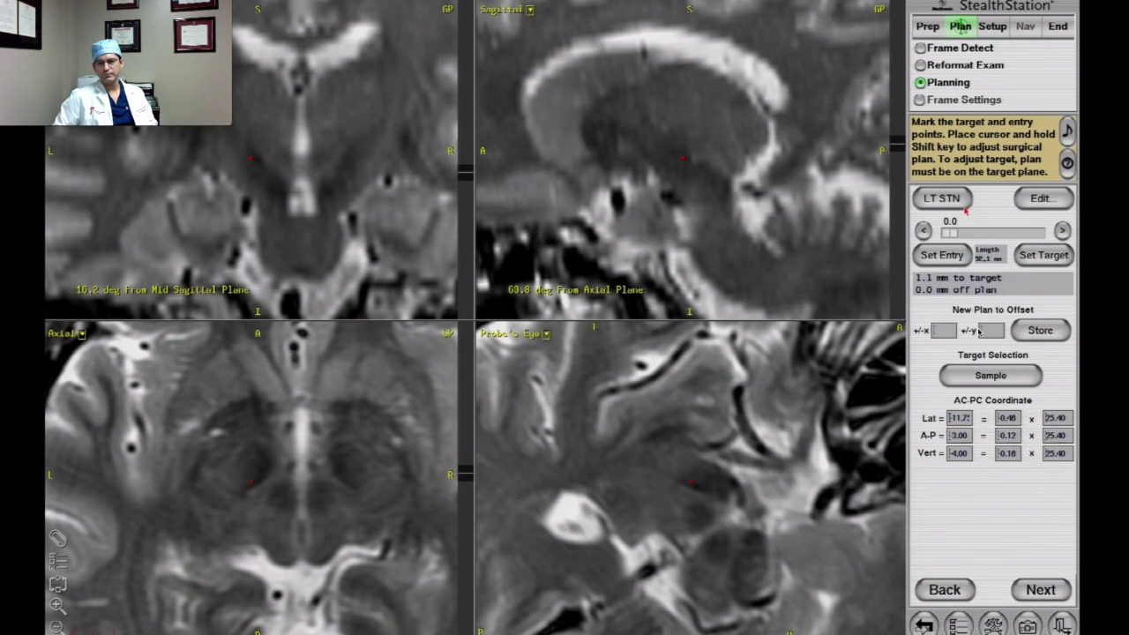
pyautogui.click(962, 439)
pyautogui.write('5')
pyautogui.press('Return')
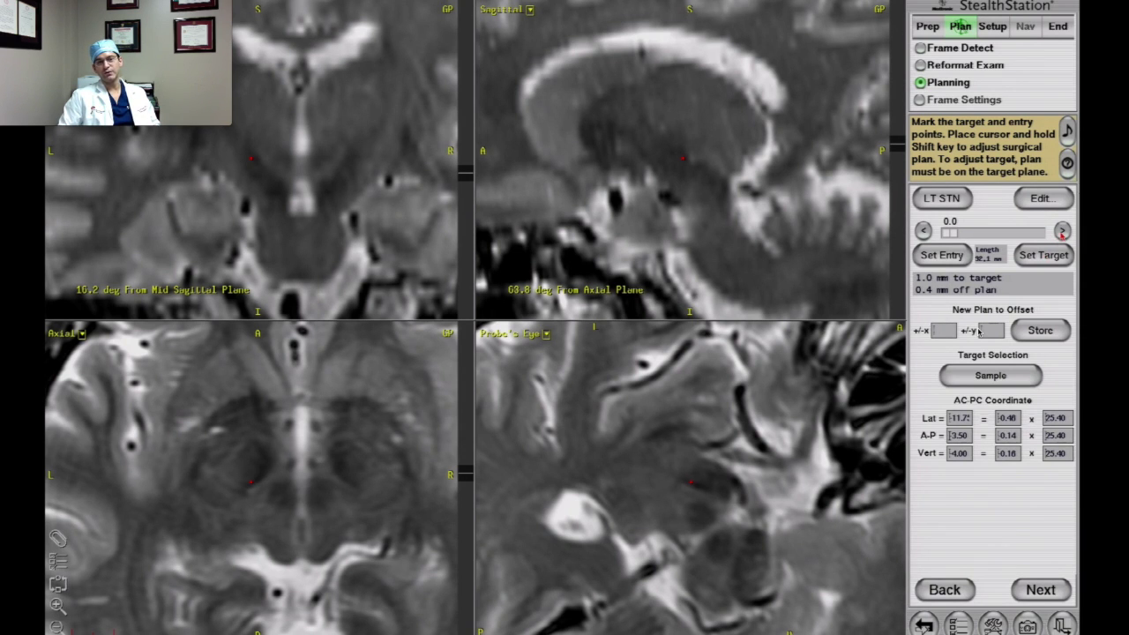
# Step: Examine the LT STN trajectory in 1 mm steps up to 3 mm above the target, and return to the target
pyautogui.click(1061, 232)
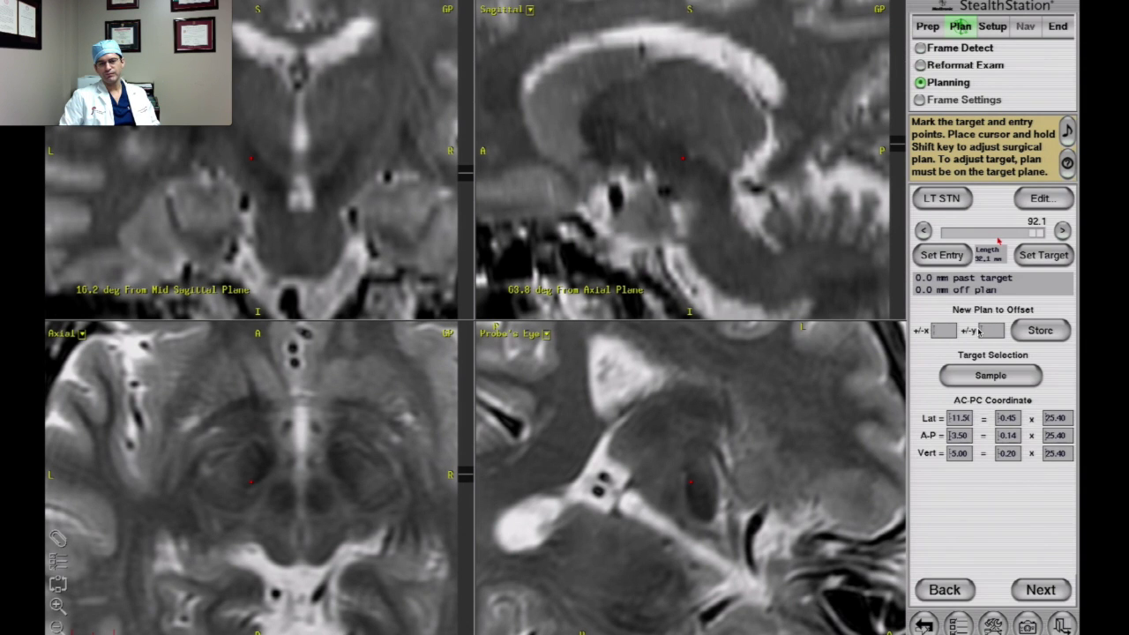
pyautogui.click(977, 232)
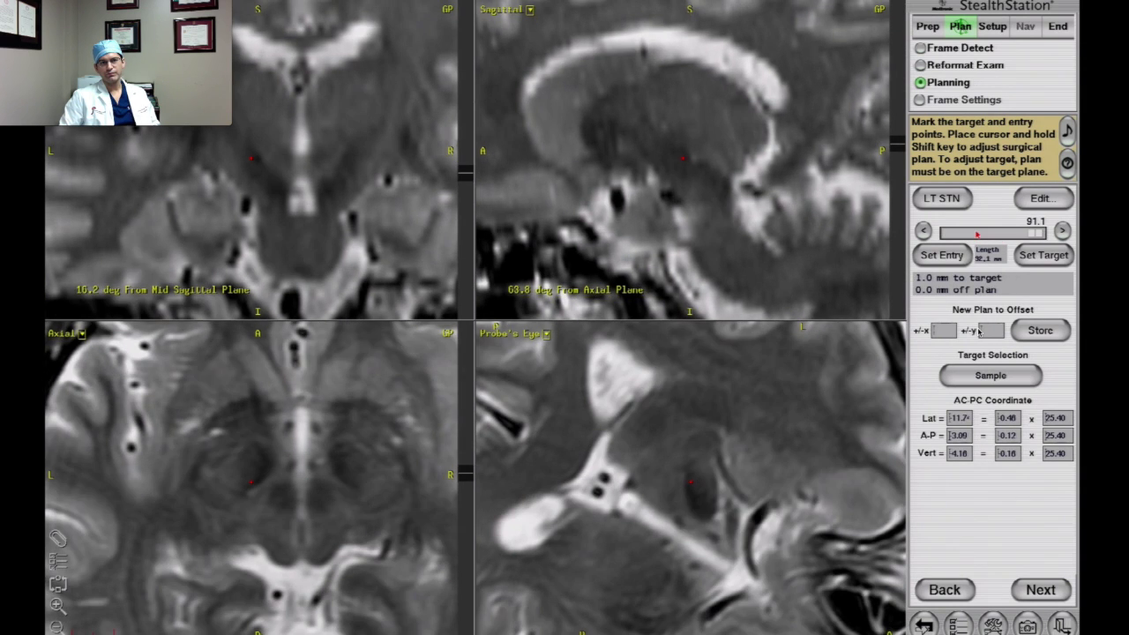
pyautogui.press('Left')
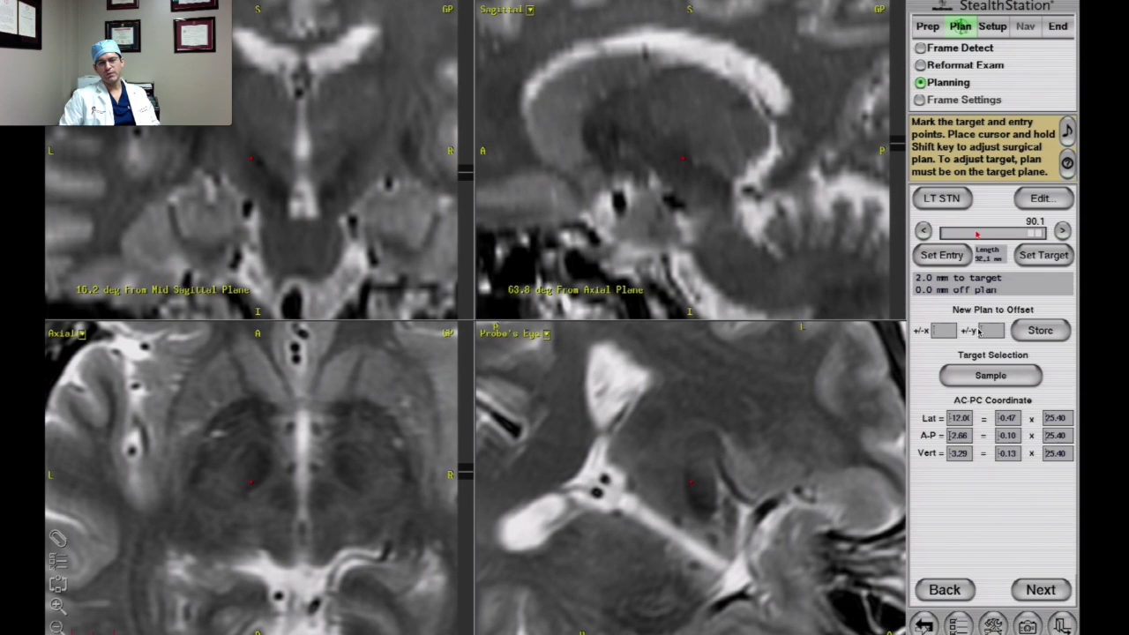
pyautogui.press('Left')
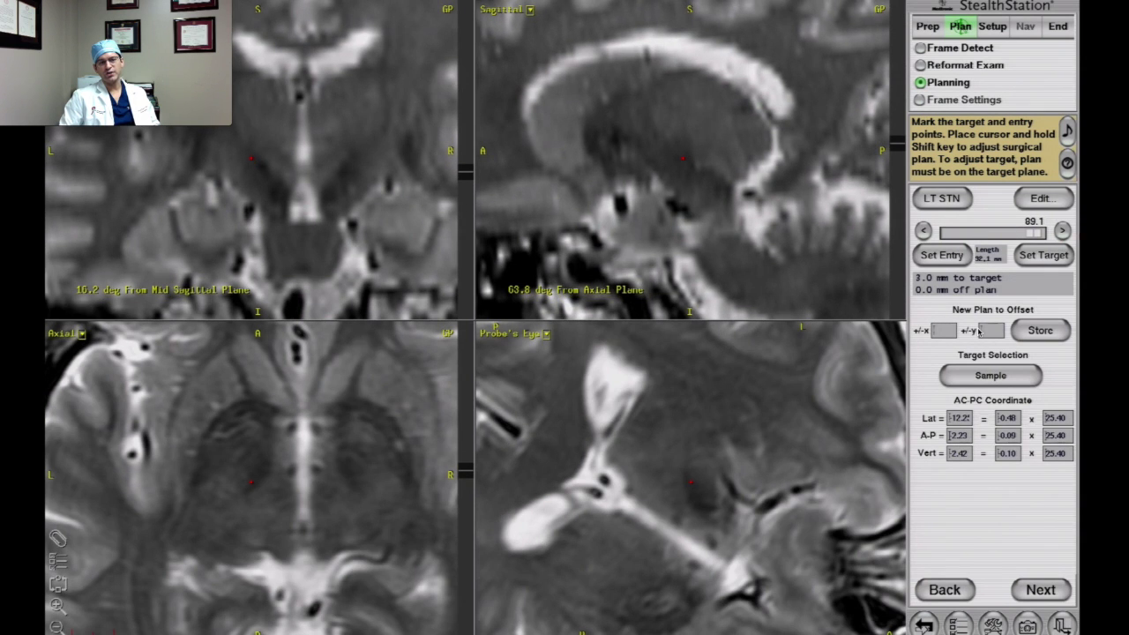
pyautogui.click(1058, 232)
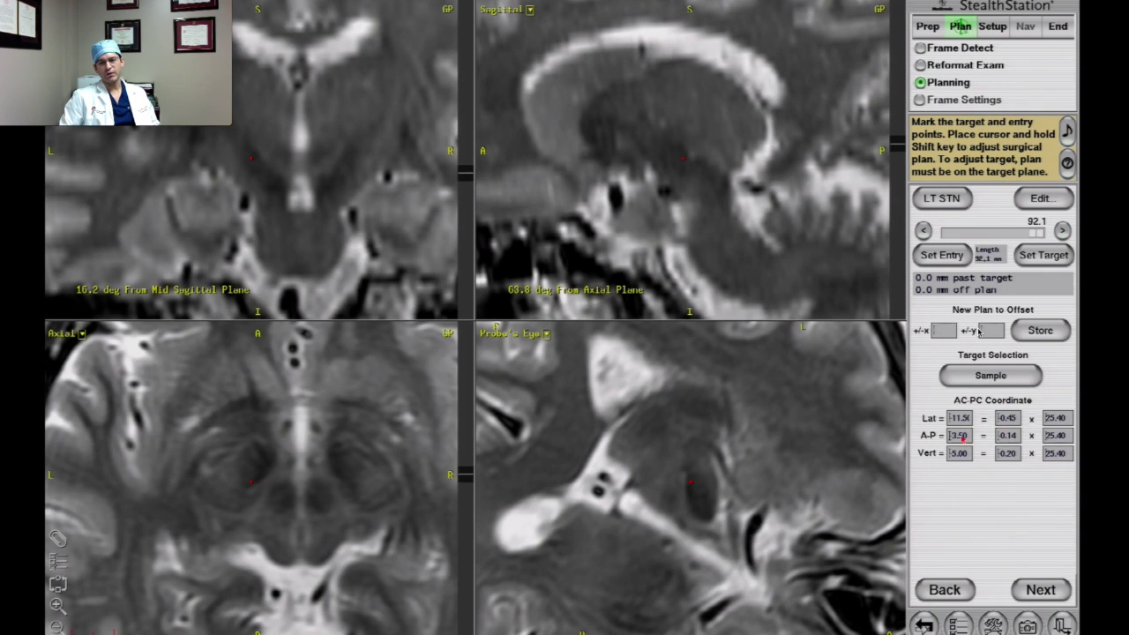
# Step: Move the LT STN target to an A-P coordinate of -3.75
pyautogui.moveTo(959, 437); pyautogui.dragTo(977, 429)
pyautogui.write('3.7')
pyautogui.press('Return')
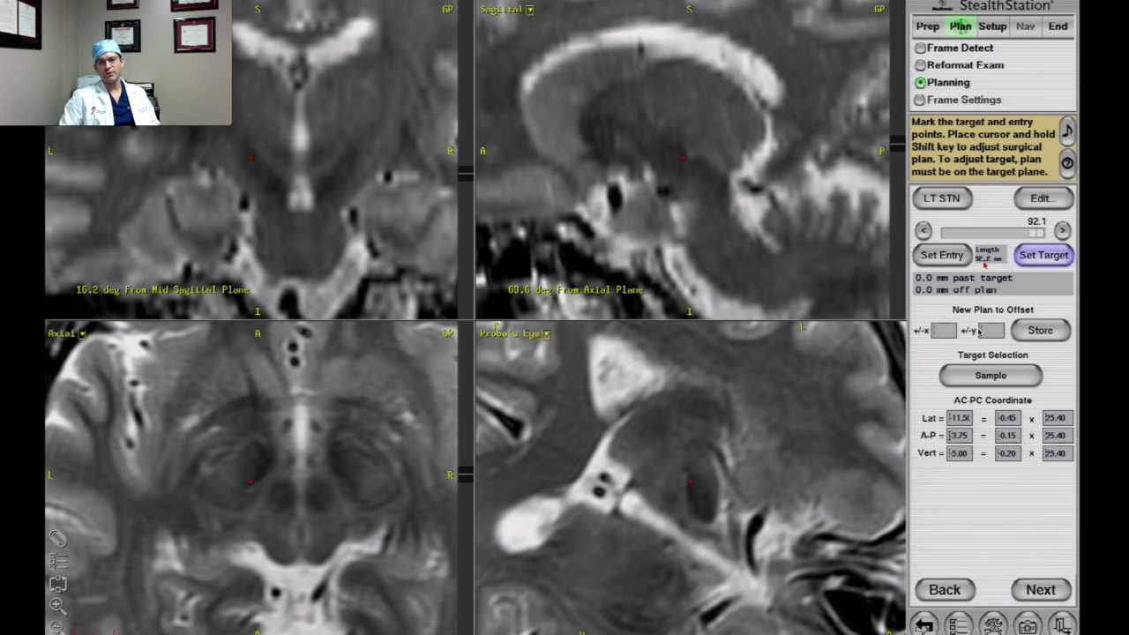
# Step: Examine the LT STN trajectory at 2 mm and 3 mm above the target
pyautogui.click(975, 237)
pyautogui.click(975, 237)
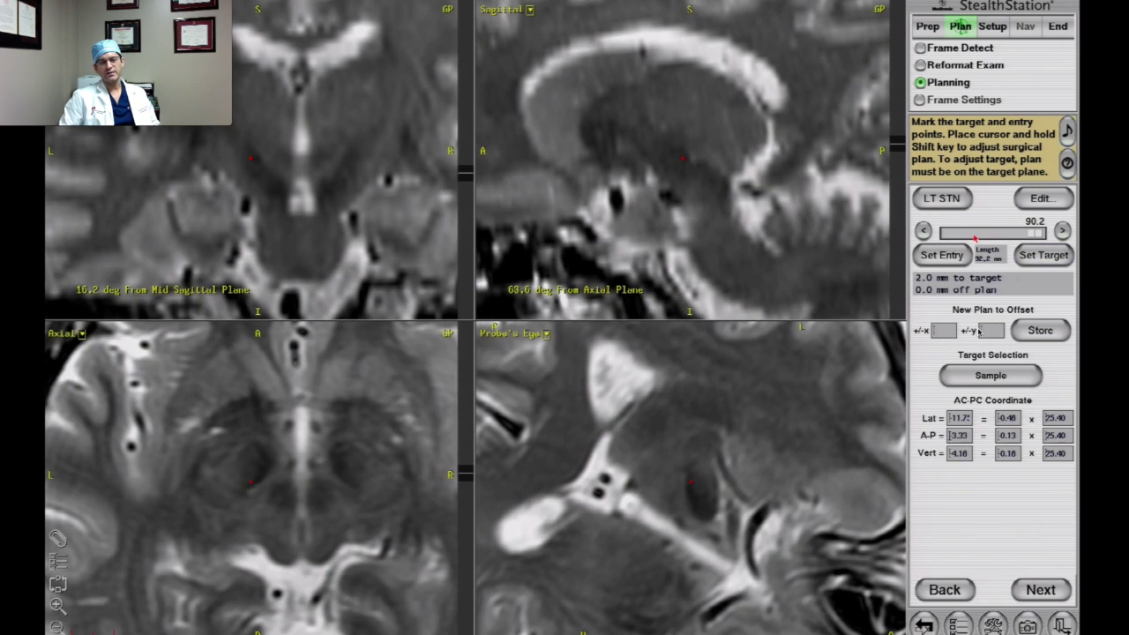
pyautogui.click(975, 236)
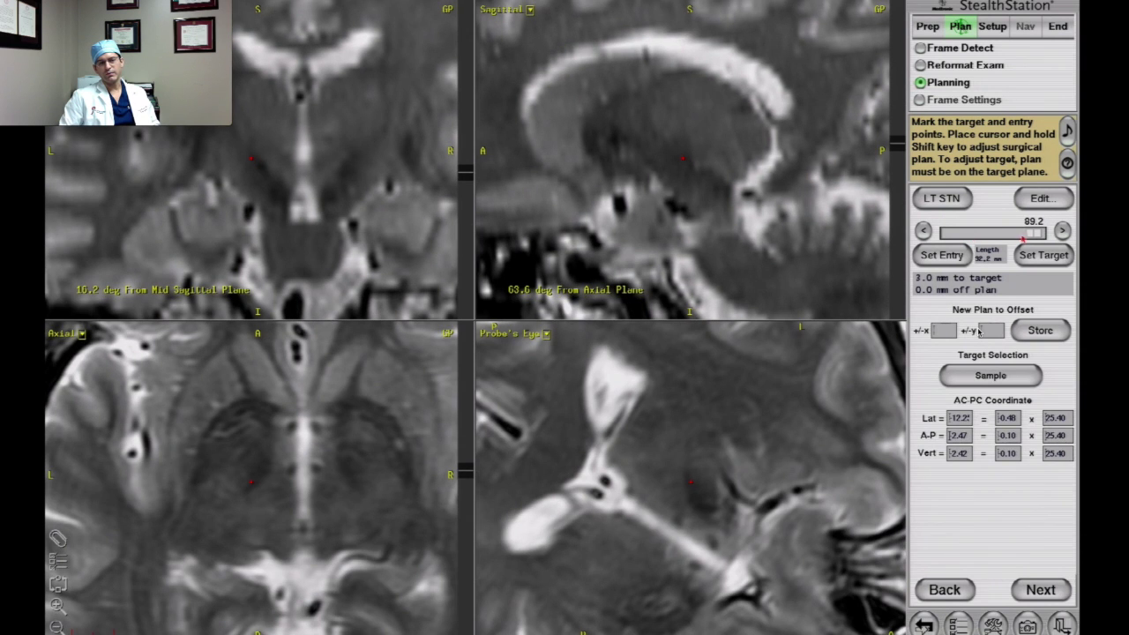
# Step: Move the LT STN target to AC-PC coordinates Lat -11.75, A-P -3.50, Vert -4.00 and store it
pyautogui.click(960, 455)
pyautogui.write('-4')
pyautogui.press('Return')
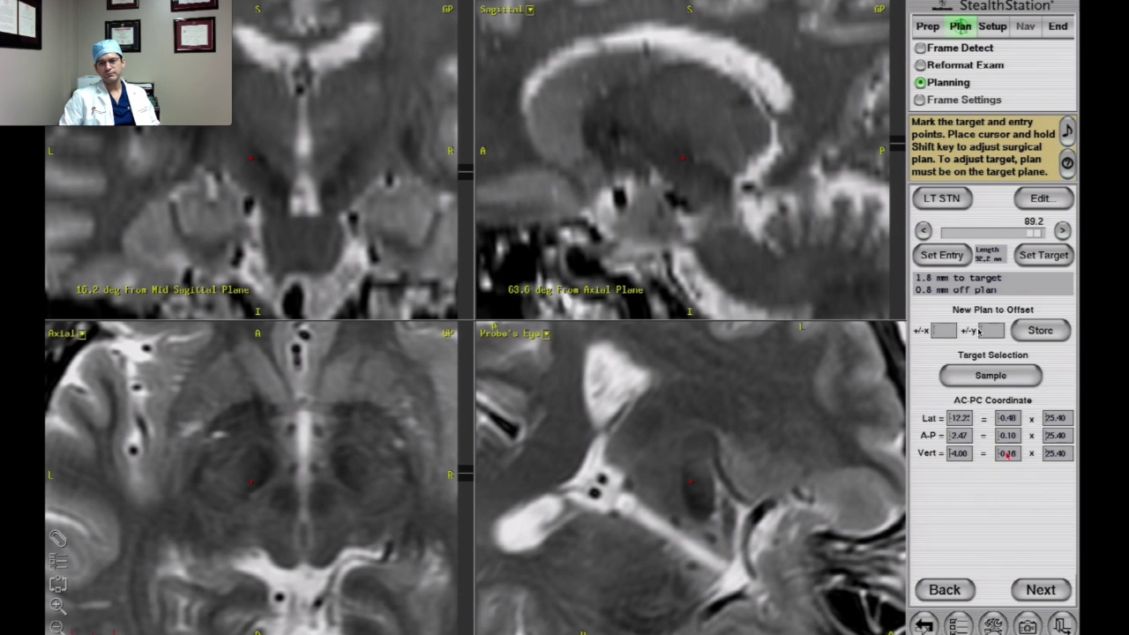
pyautogui.click(955, 436)
pyautogui.write('-3.5')
pyautogui.press('Return')
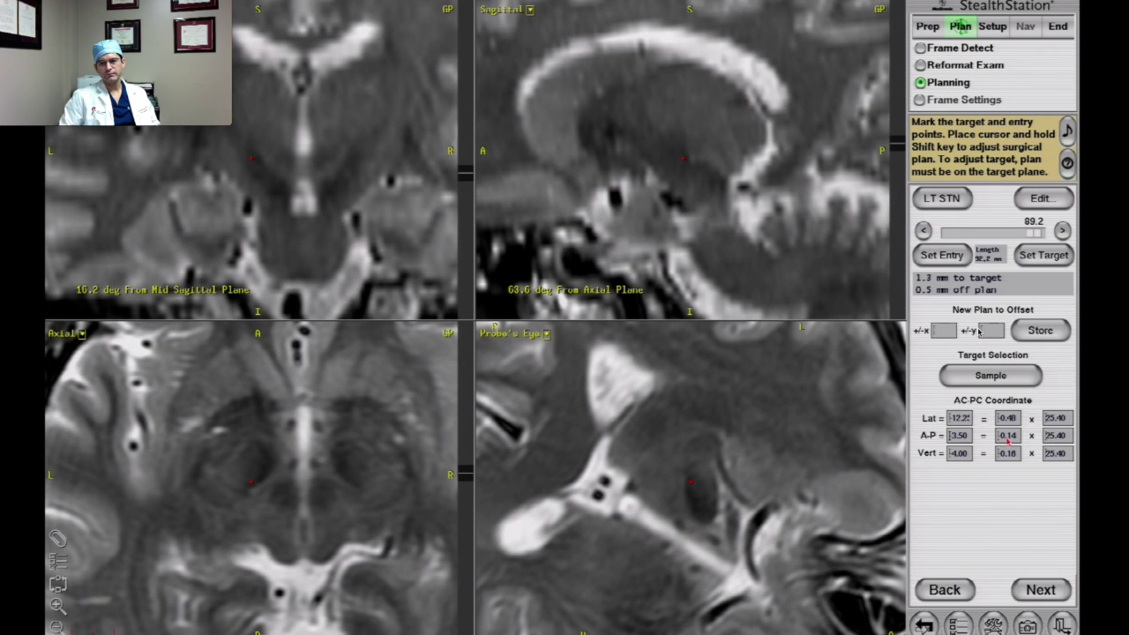
pyautogui.click(958, 420)
pyautogui.write('11.75')
pyautogui.press('Return')
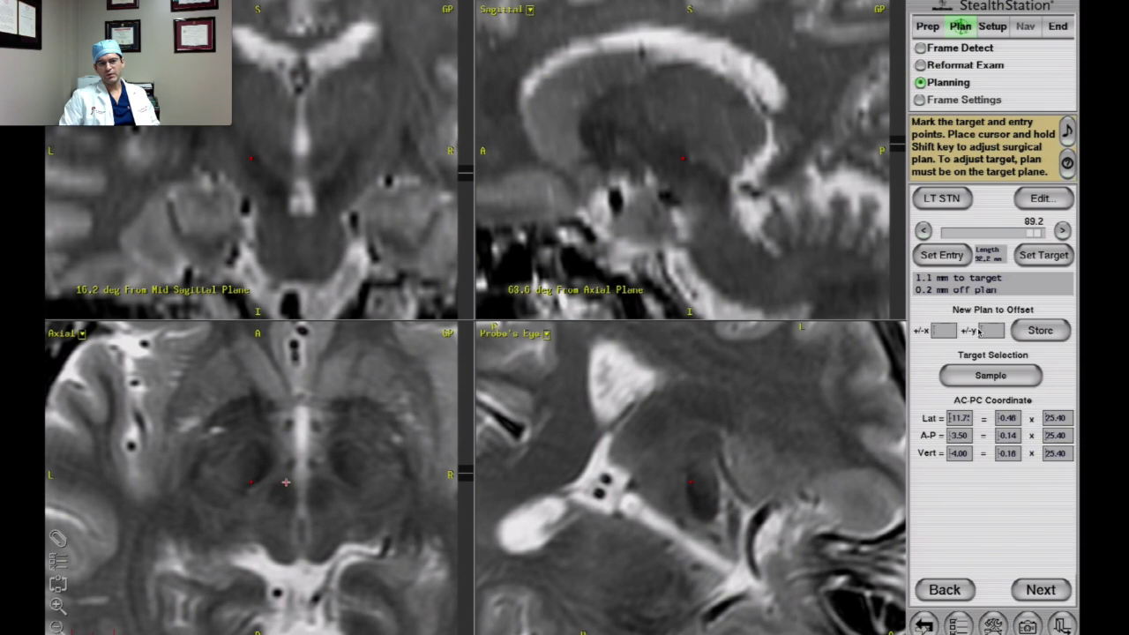
pyautogui.click(1028, 262)
# Step: Compare the RT STN and LT STN plans 1 mm past their targets, and return to the LT STN target
pyautogui.click(960, 204)
pyautogui.click(981, 226)
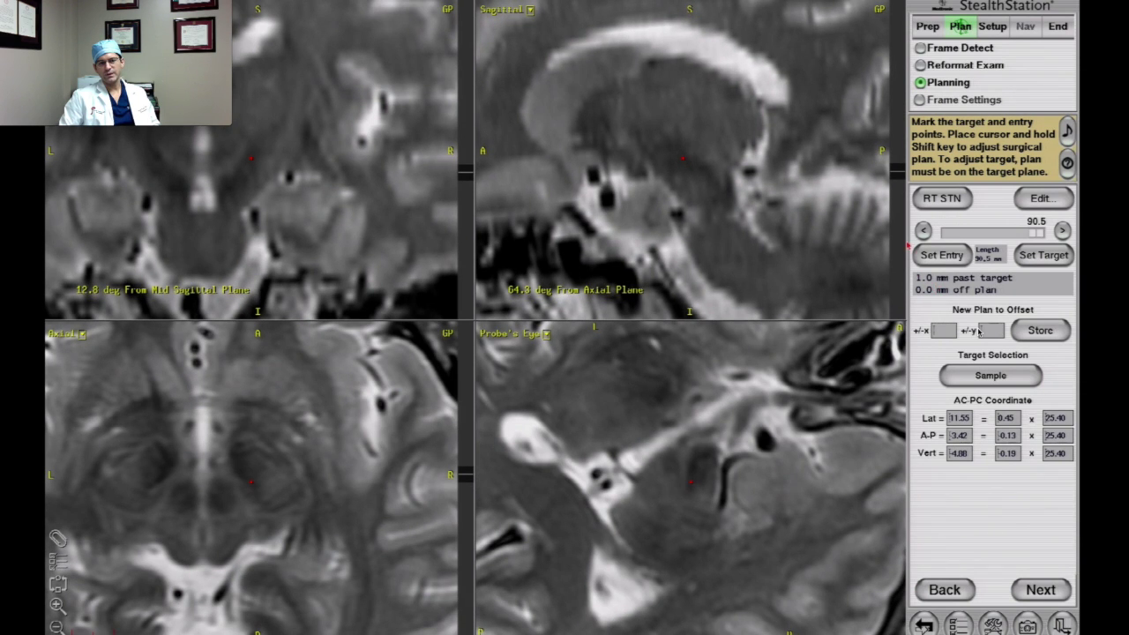
pyautogui.click(942, 202)
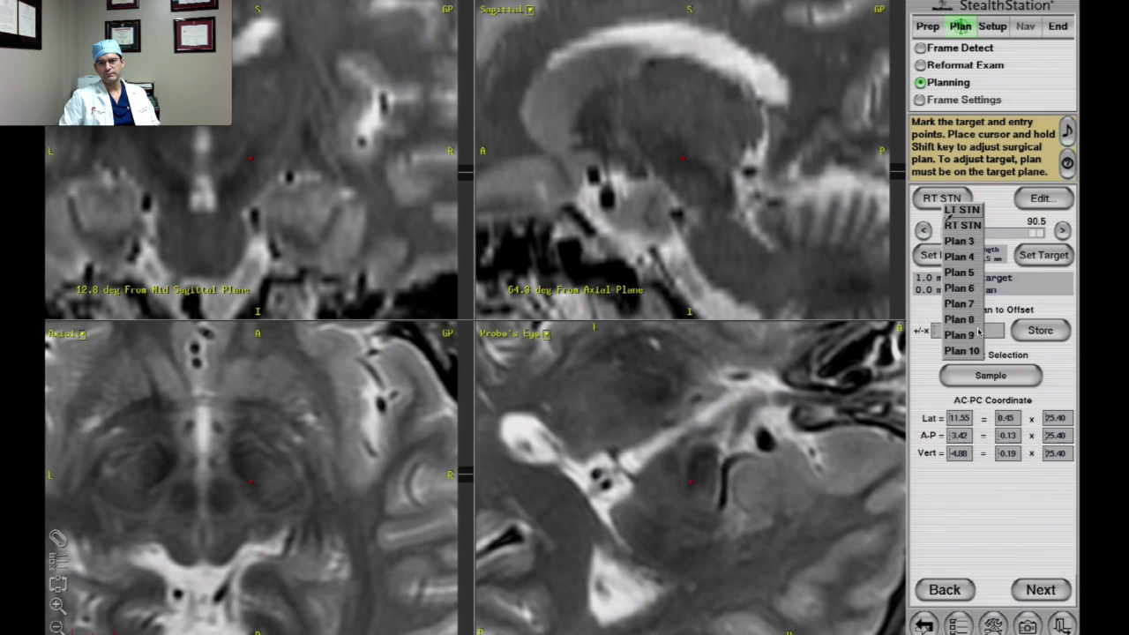
pyautogui.click(962, 220)
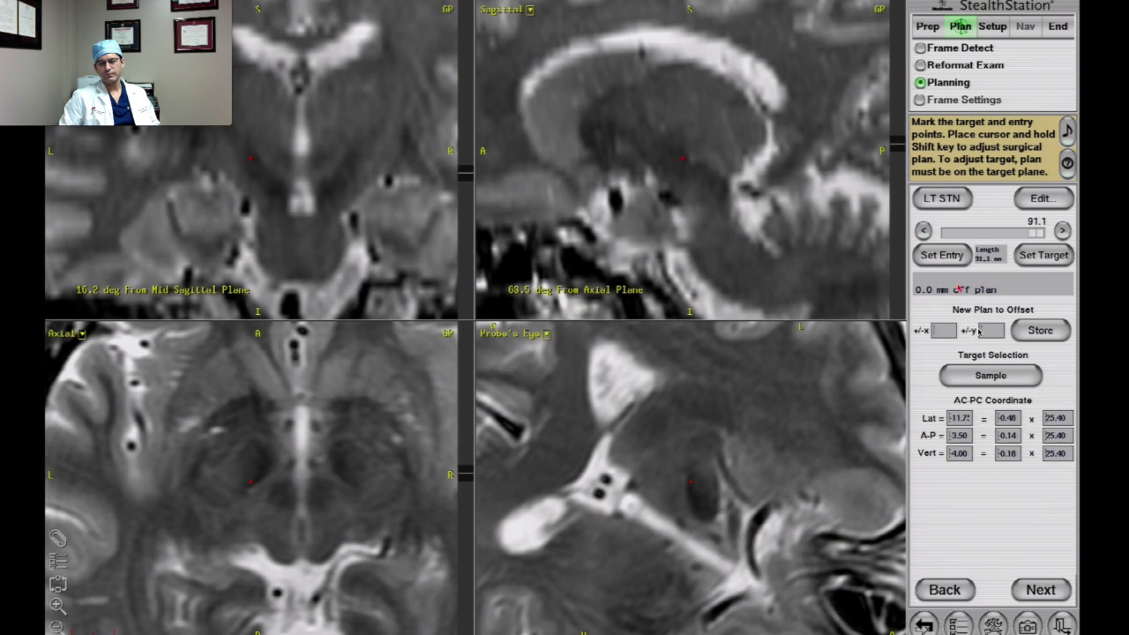
pyautogui.press('Down')
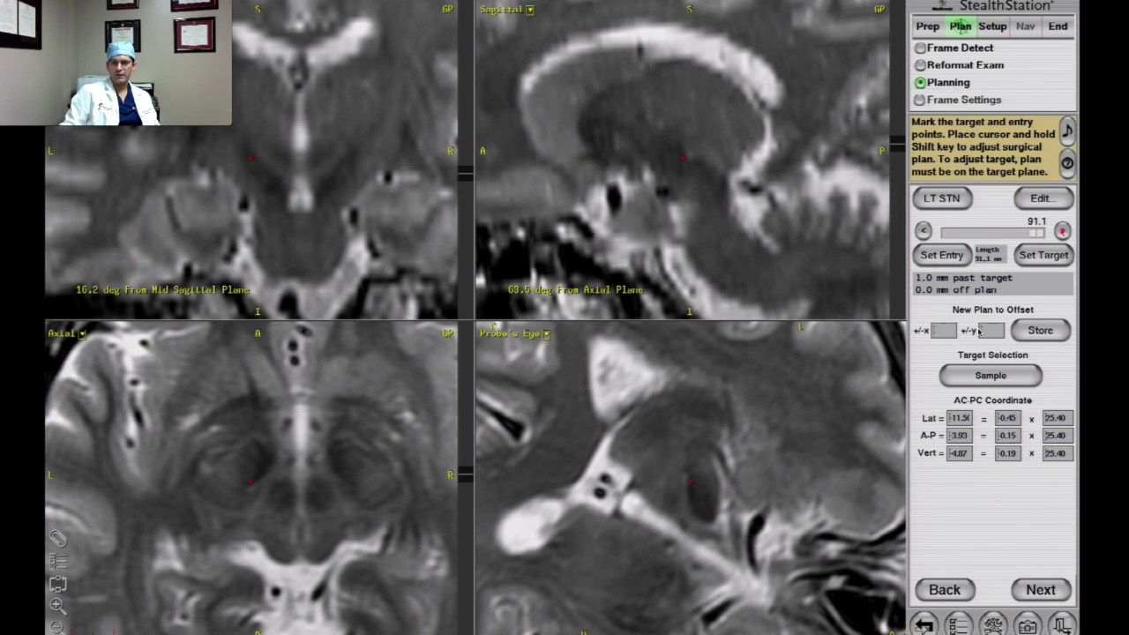
pyautogui.click(1062, 230)
pyautogui.click(968, 200)
pyautogui.click(981, 210)
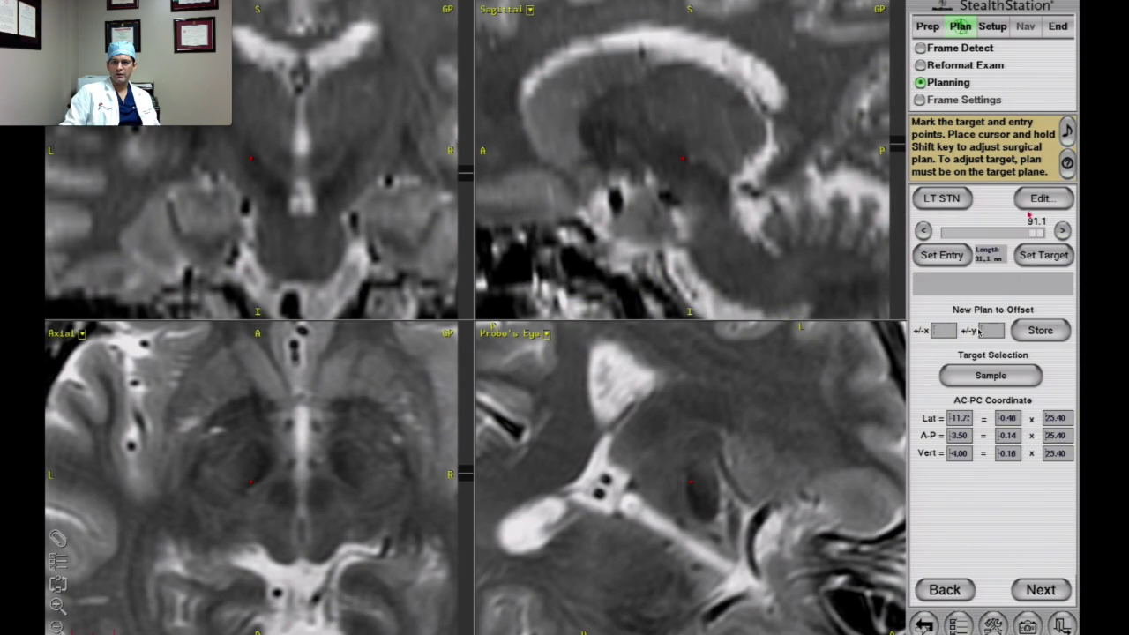
# Step: Rename Plan 3 as RTSKLENT and store the current LT STN point as its target
pyautogui.click(1039, 199)
pyautogui.click(1024, 247)
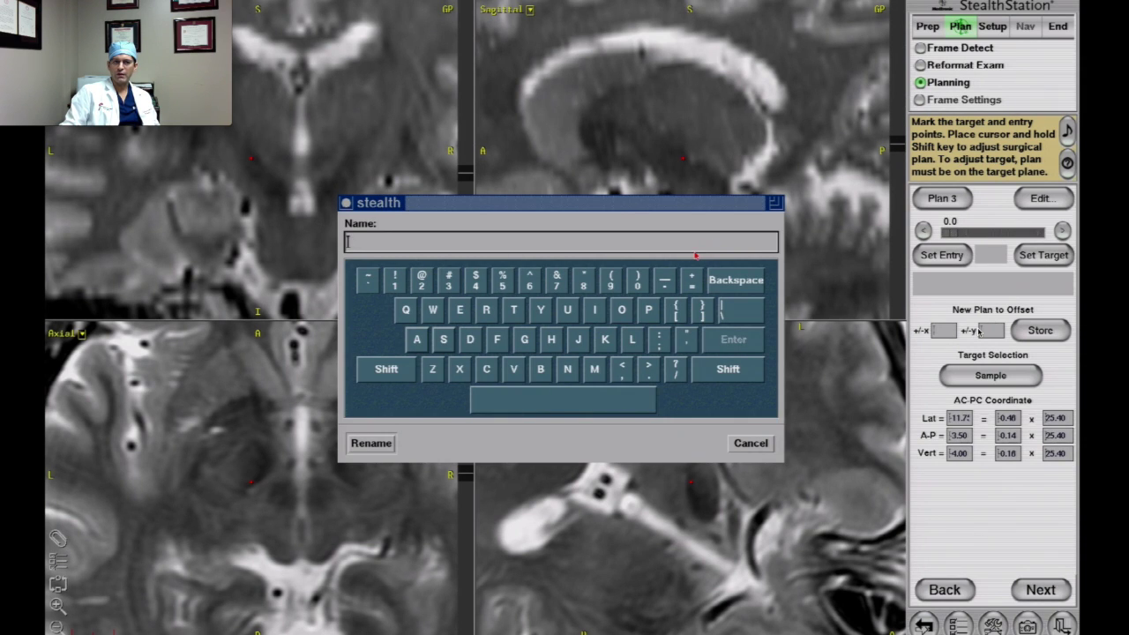
pyautogui.write('RT STN')
pyautogui.press('Return')
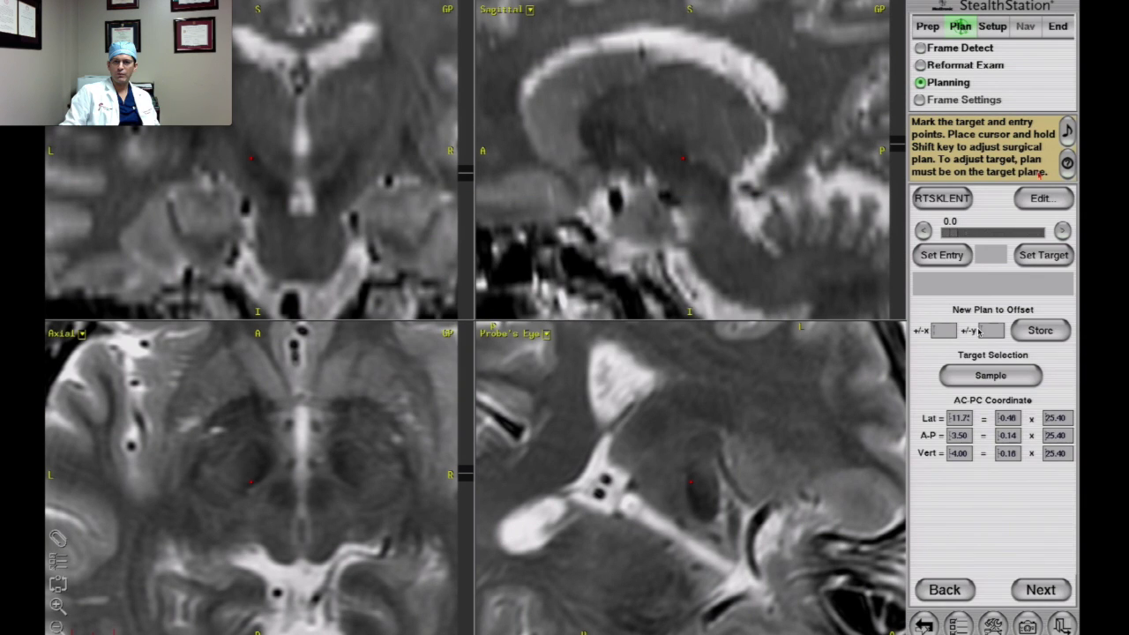
pyautogui.click(1034, 258)
# Step: Locate the skull point 7.4 mm along the RT STN trajectory and store it as the RTSKLENT plan's entry
pyautogui.click(962, 203)
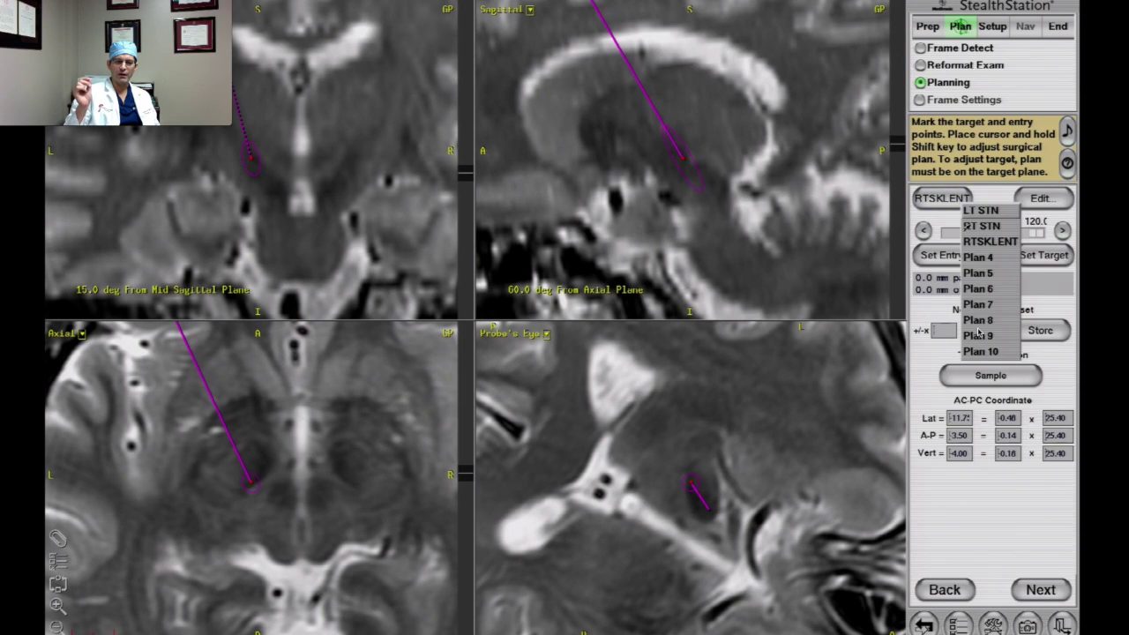
pyautogui.click(965, 227)
pyautogui.moveTo(961, 233); pyautogui.dragTo(963, 235)
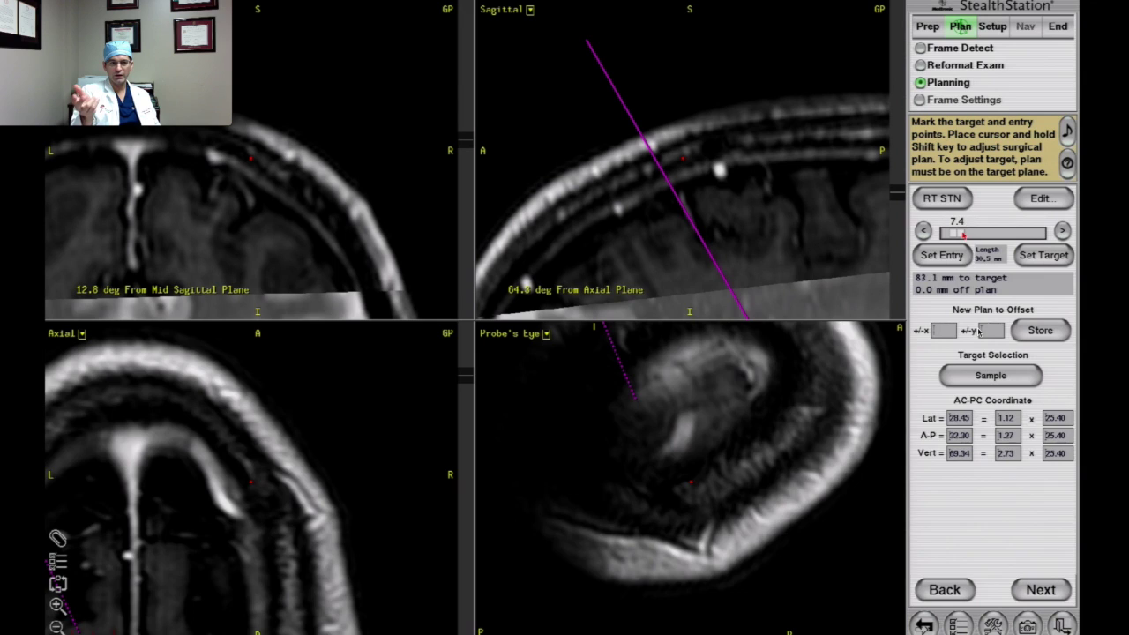
pyautogui.click(957, 199)
pyautogui.click(959, 227)
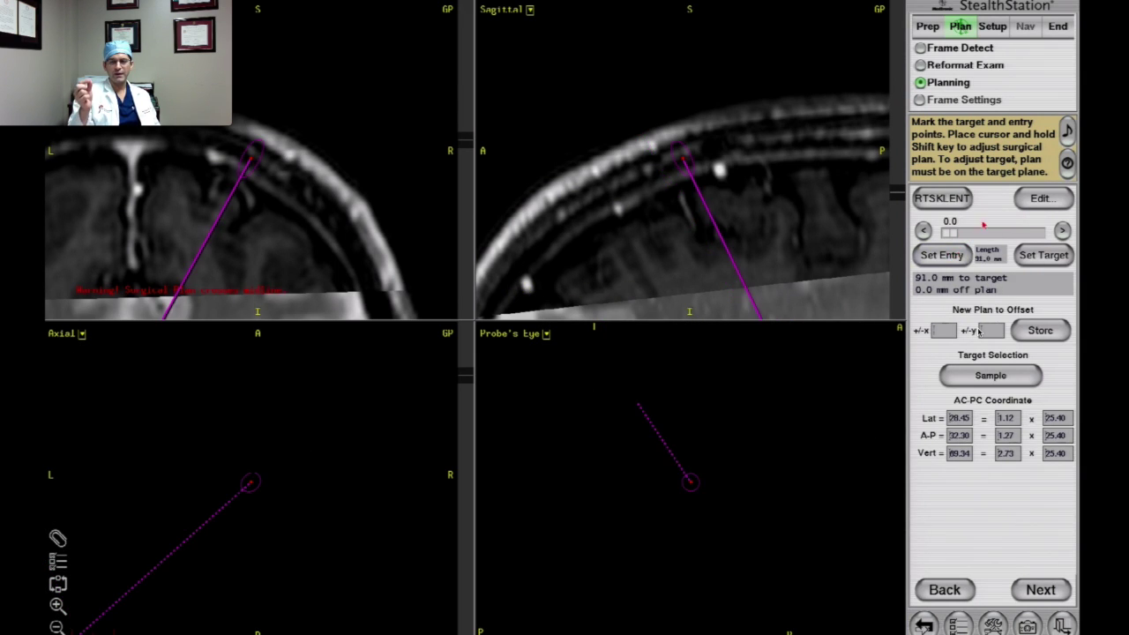
pyautogui.moveTo(954, 233); pyautogui.dragTo(1042, 233)
pyautogui.click(1041, 197)
pyautogui.click(1039, 220)
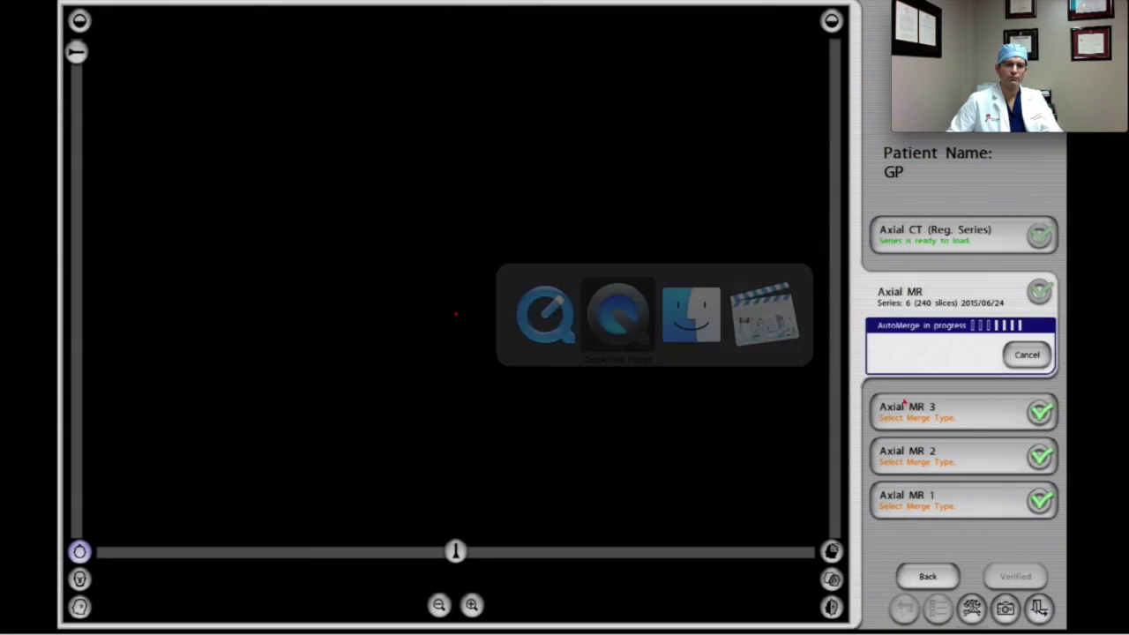
# Step: Start AutoMerge for the Axial MR 3, Axial MR 2 and Axial MR 1 series
pyautogui.click(901, 398)
pyautogui.click(901, 442)
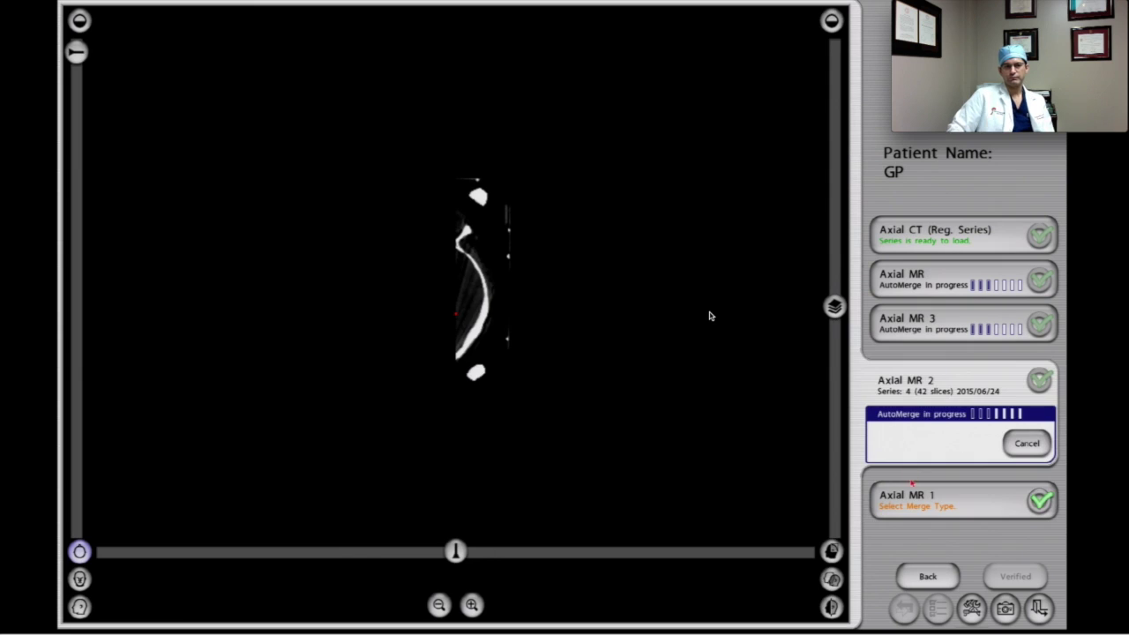
pyautogui.click(902, 488)
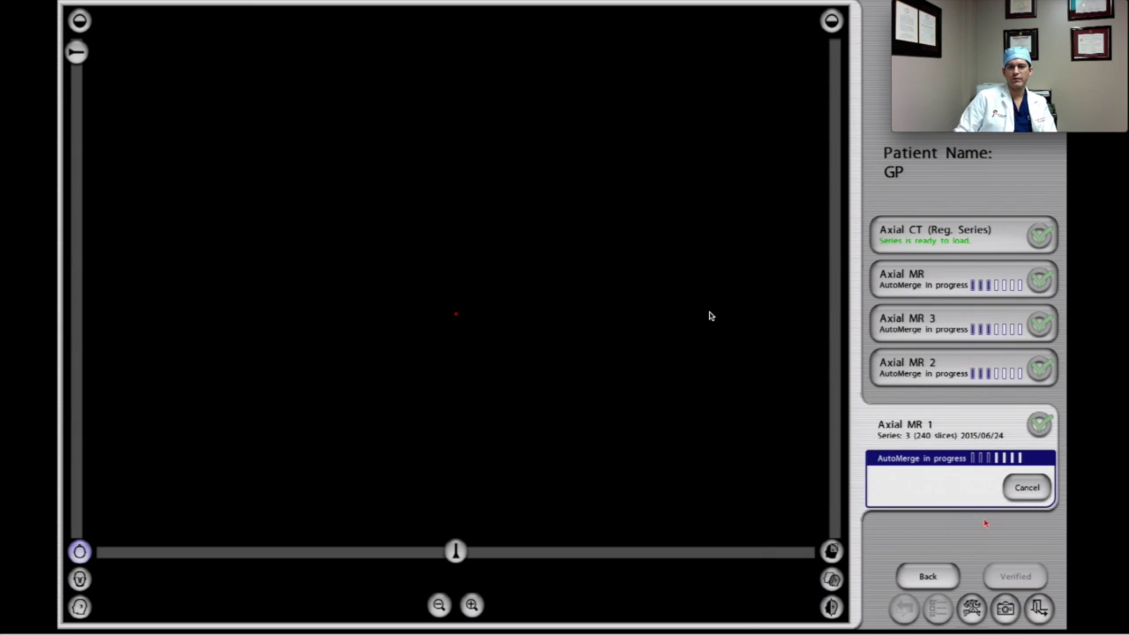
# Step: Review the registration CT, and verify the AutoMerge of the Axial MR 2 and Axial MR 3 series against it
pyautogui.click(926, 231)
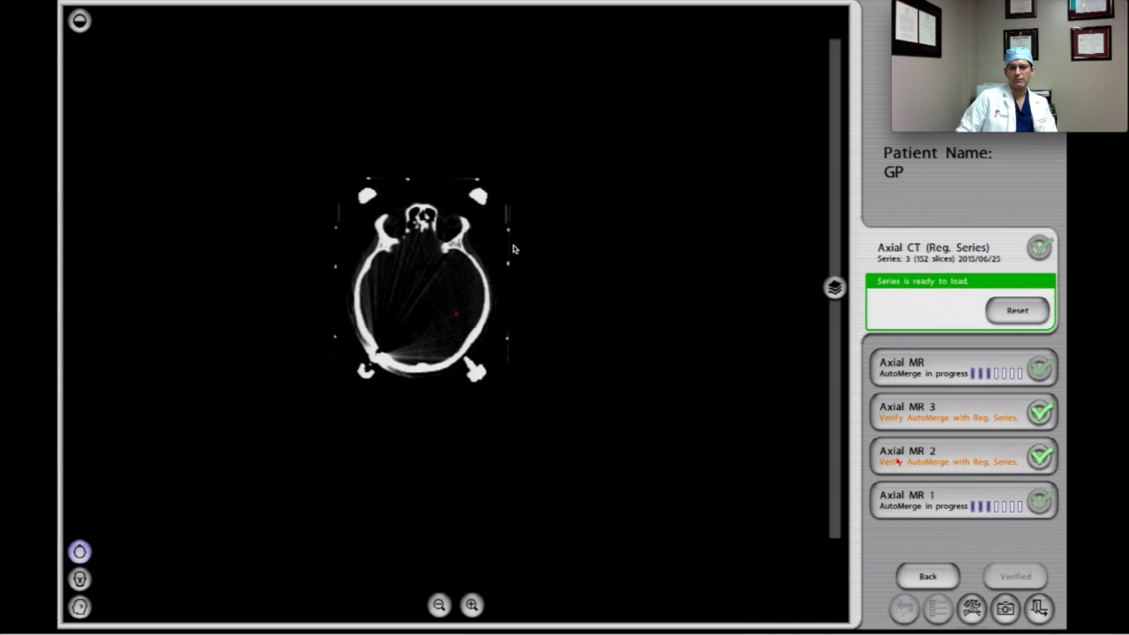
pyautogui.click(896, 454)
pyautogui.click(896, 451)
pyautogui.click(899, 321)
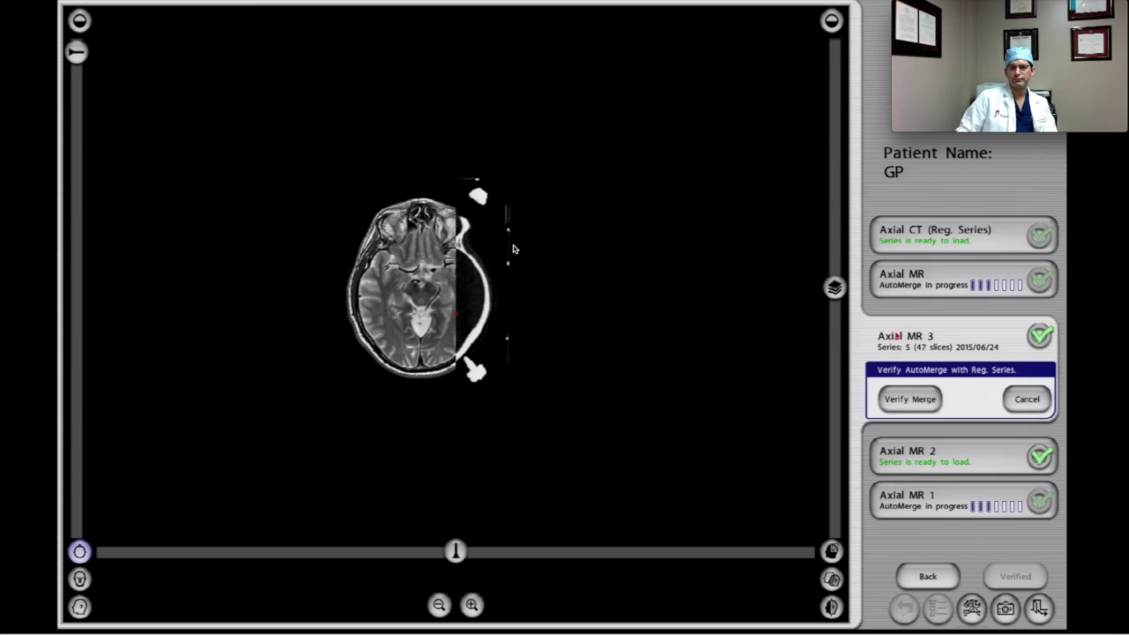
pyautogui.click(908, 399)
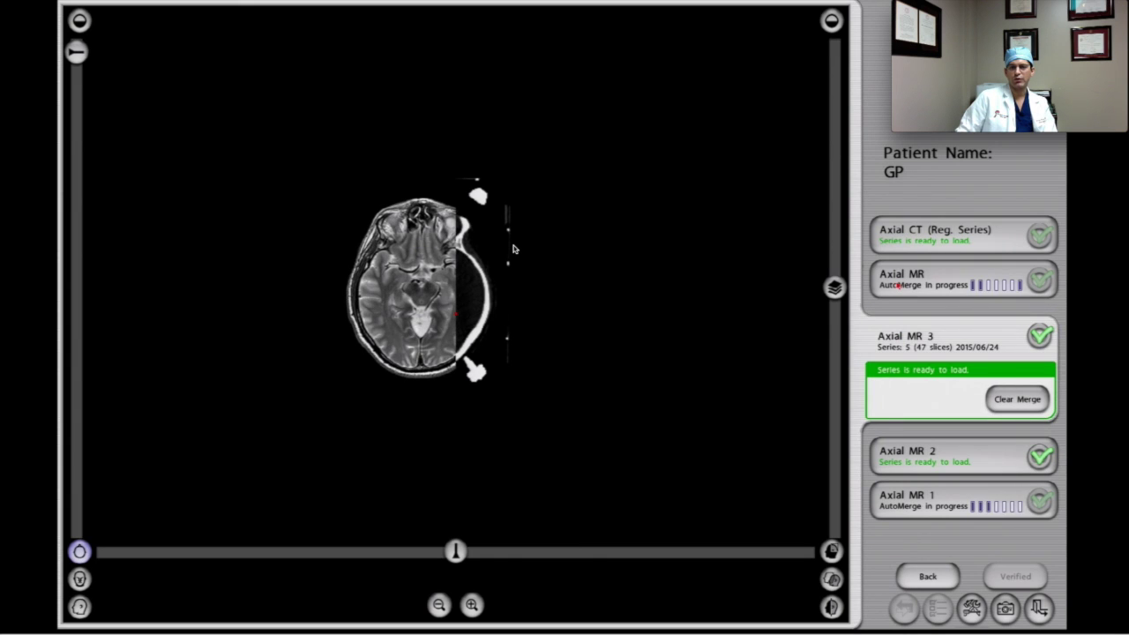
pyautogui.click(897, 285)
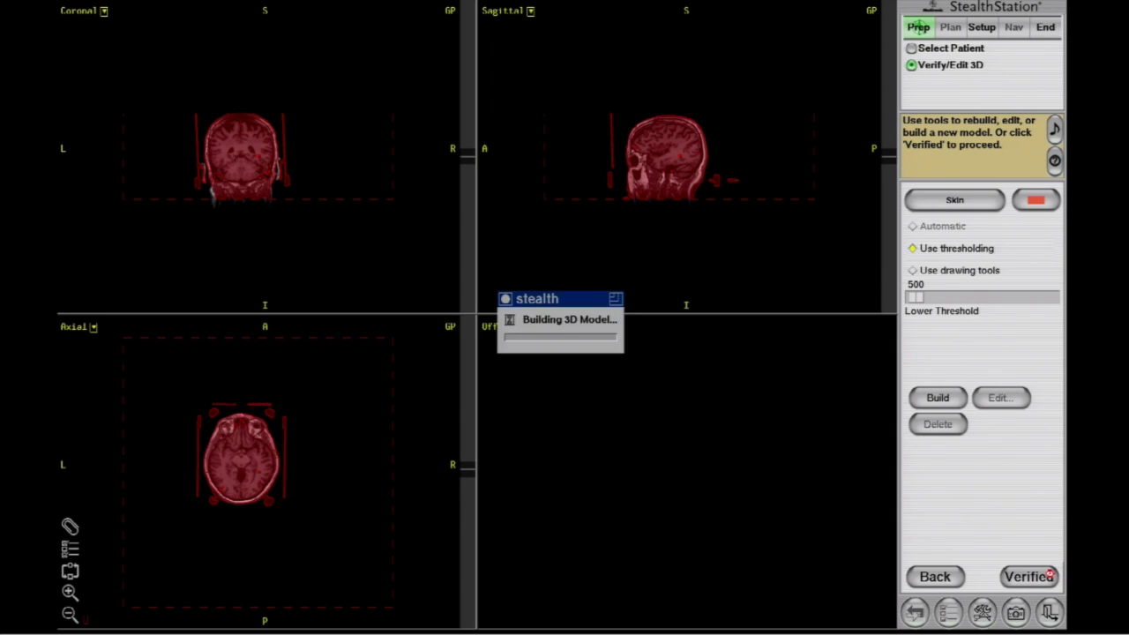
# Step: Register the Leksell frame automatically in Volume mode with the Lat-Right orientation, and verify the registration
pyautogui.click(950, 28)
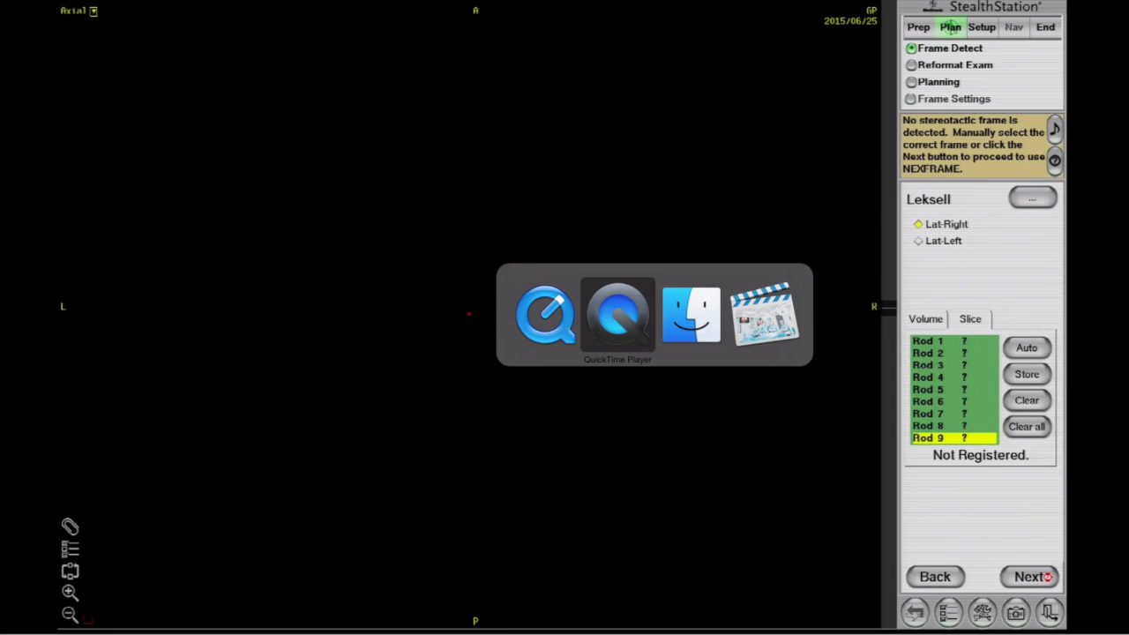
pyautogui.press('super+Tab')
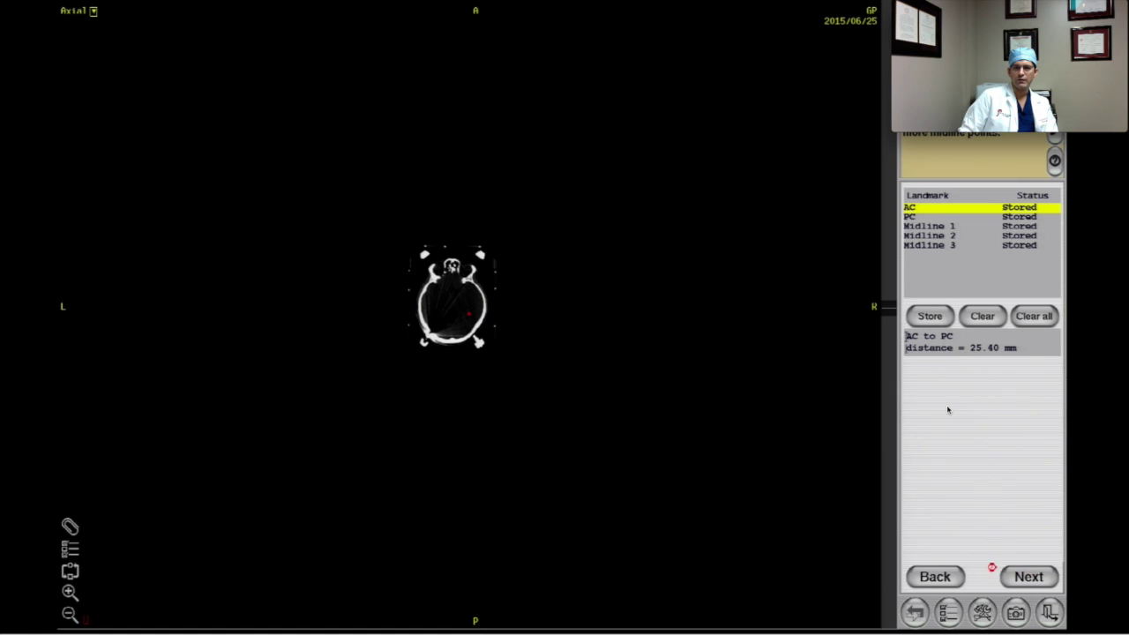
pyautogui.click(937, 575)
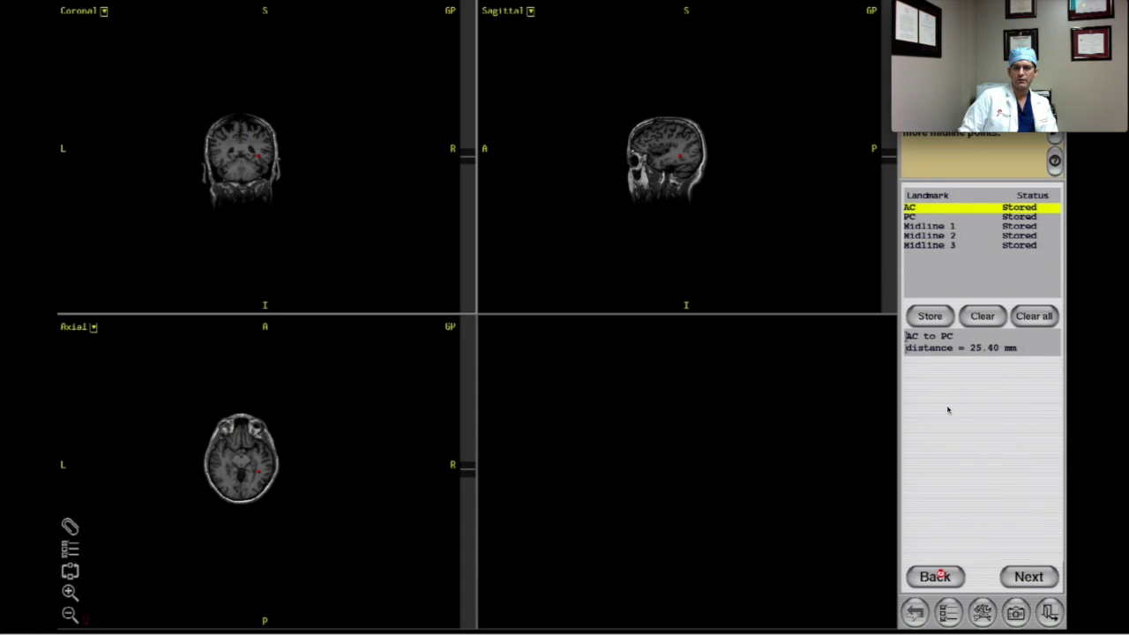
pyautogui.click(937, 575)
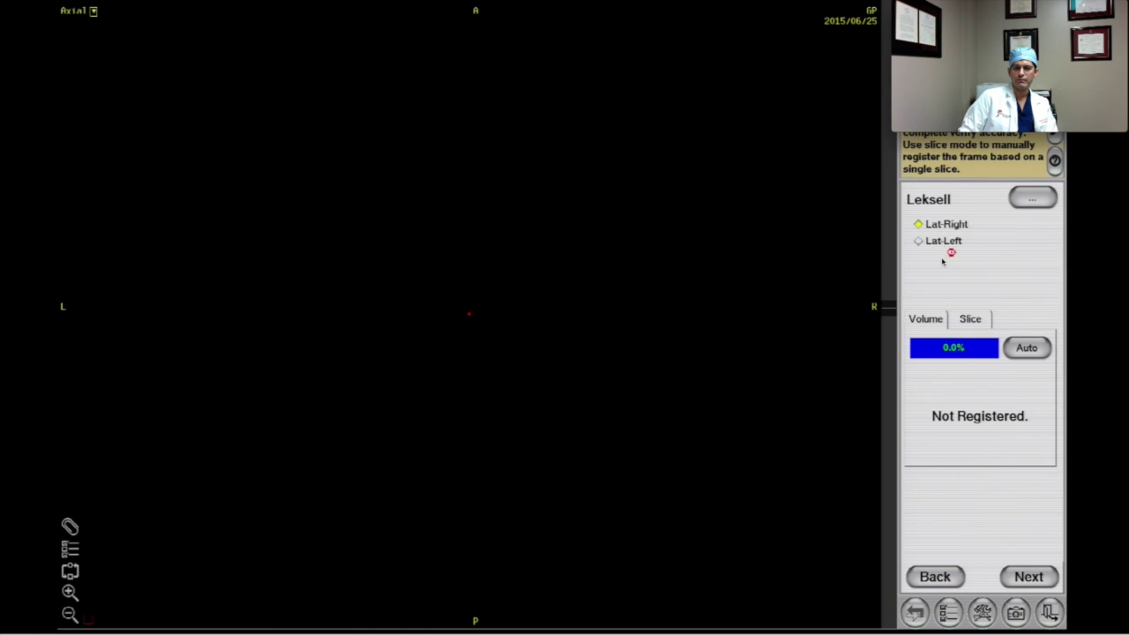
pyautogui.click(1027, 347)
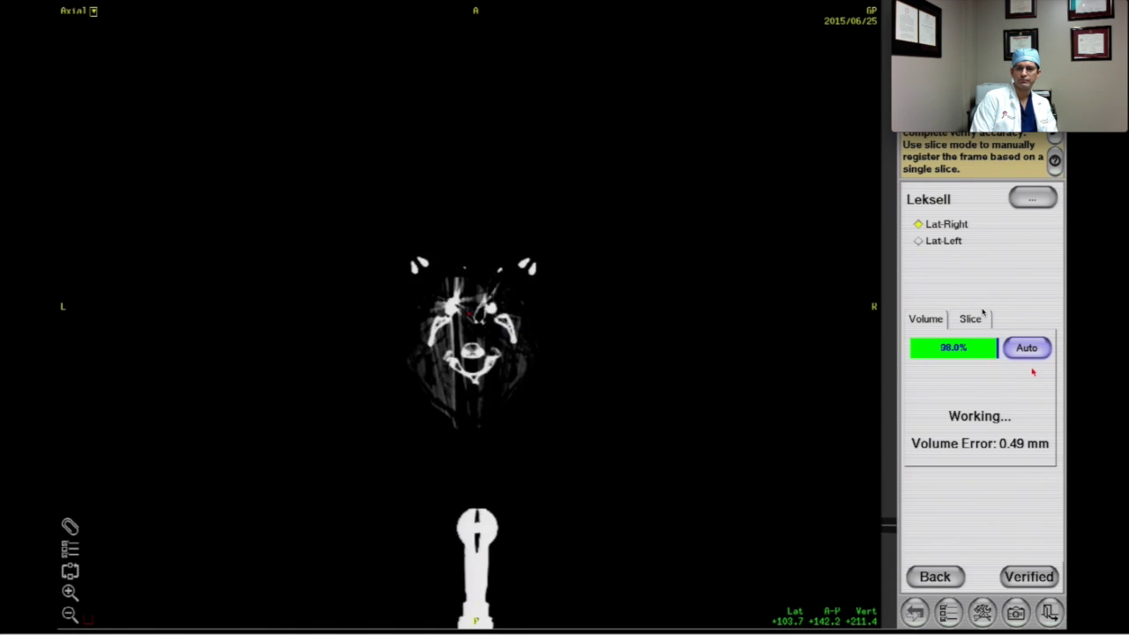
pyautogui.click(1023, 574)
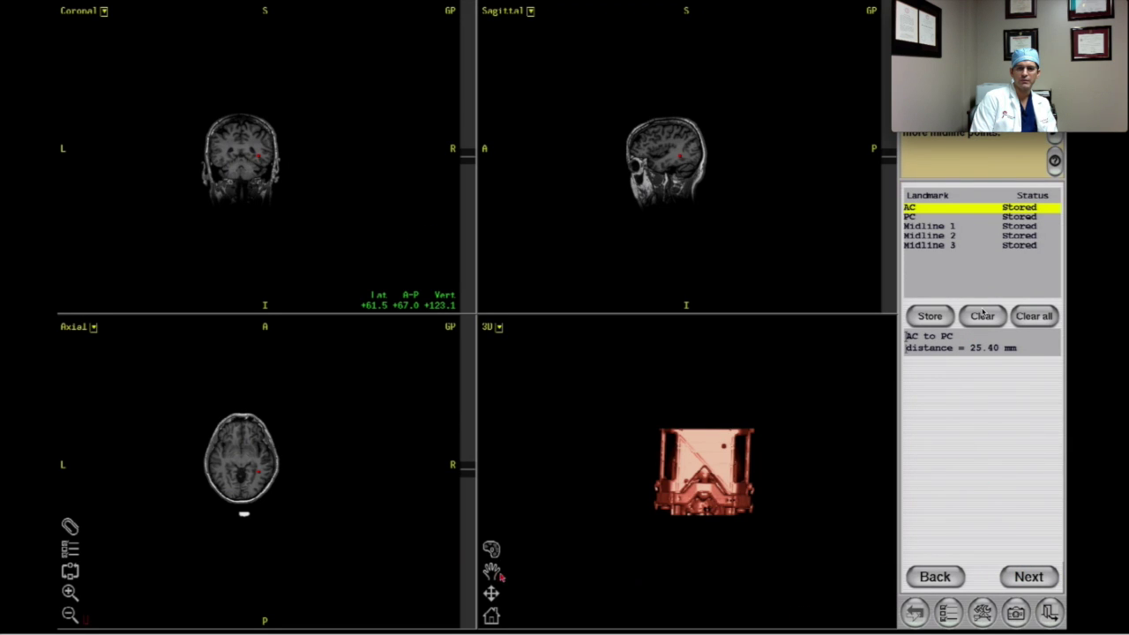
# Step: Examine the Axial MR 2 series around AC and PC by sweeping its general blend down to 0
pyautogui.click(70, 592)
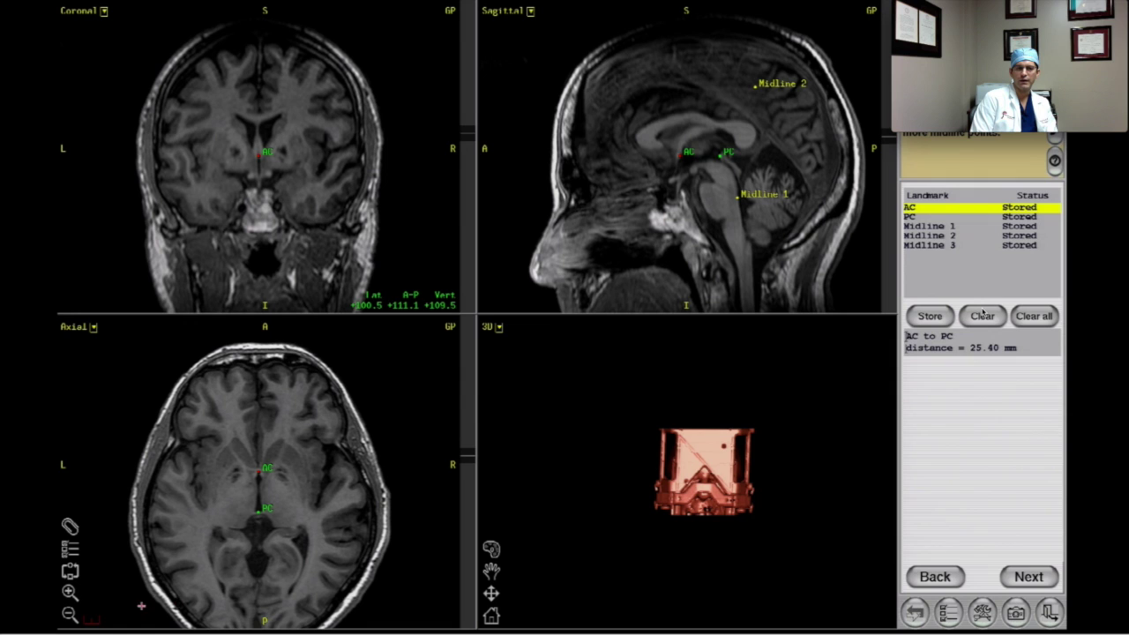
pyautogui.click(69, 593)
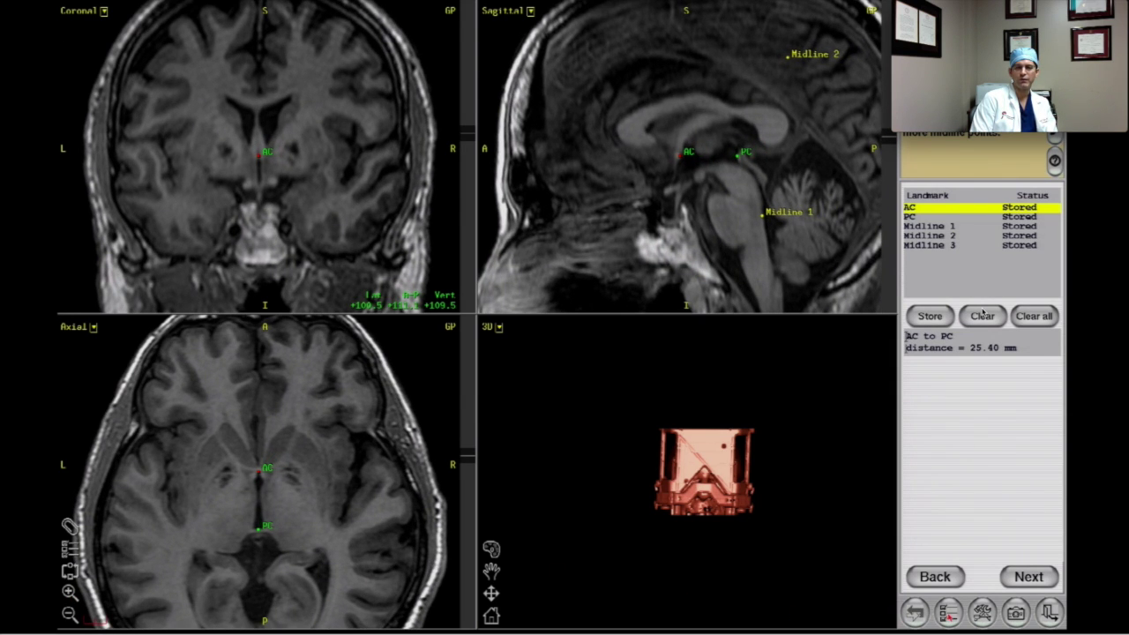
pyautogui.click(948, 615)
pyautogui.click(989, 426)
pyautogui.moveTo(1048, 315); pyautogui.dragTo(914, 315)
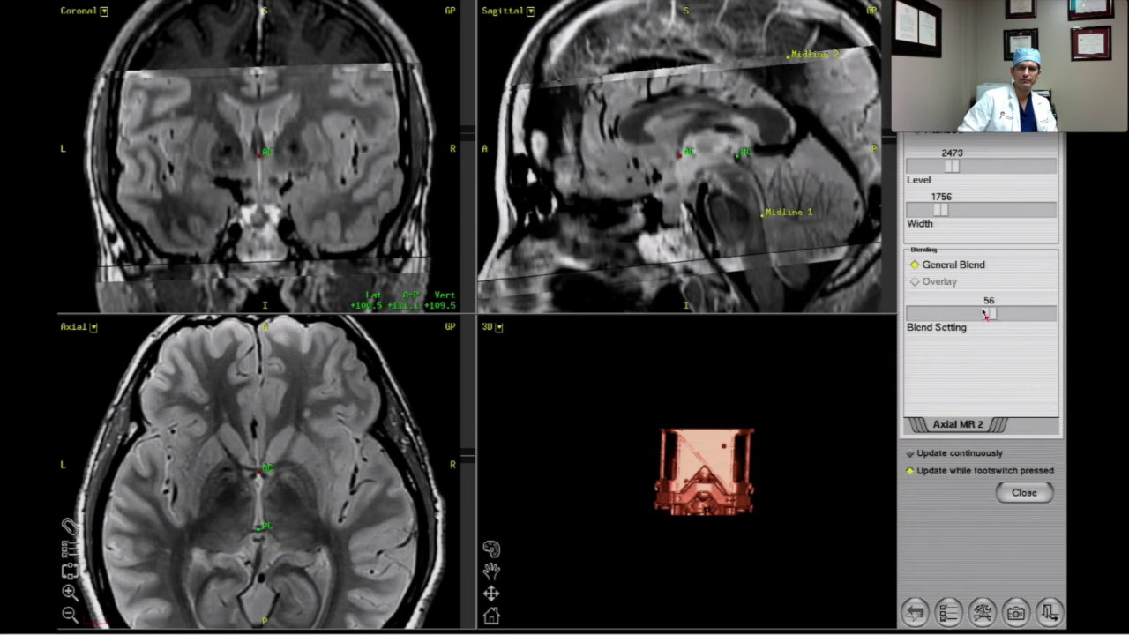
pyautogui.moveTo(1048, 316); pyautogui.dragTo(914, 315)
# Step: Set the Axial MR 3 series to a general blend of 100 and close the display settings
pyautogui.click(958, 424)
pyautogui.moveTo(1001, 15); pyautogui.dragTo(104, 11)
pyautogui.click(948, 441)
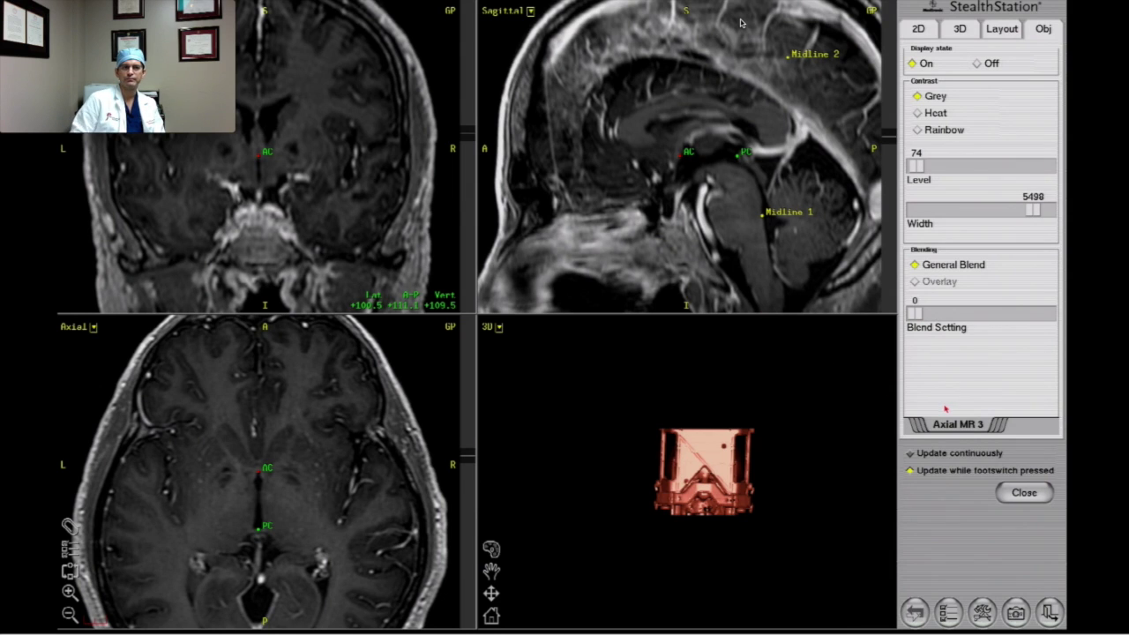
pyautogui.click(948, 424)
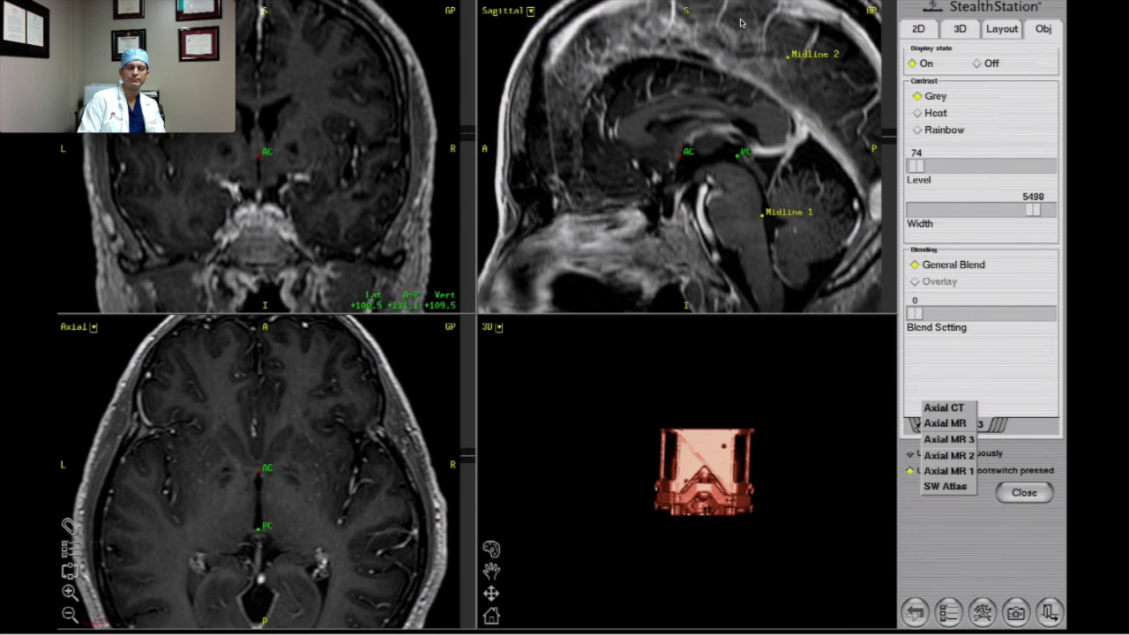
pyautogui.click(949, 440)
pyautogui.moveTo(914, 313); pyautogui.dragTo(1047, 313)
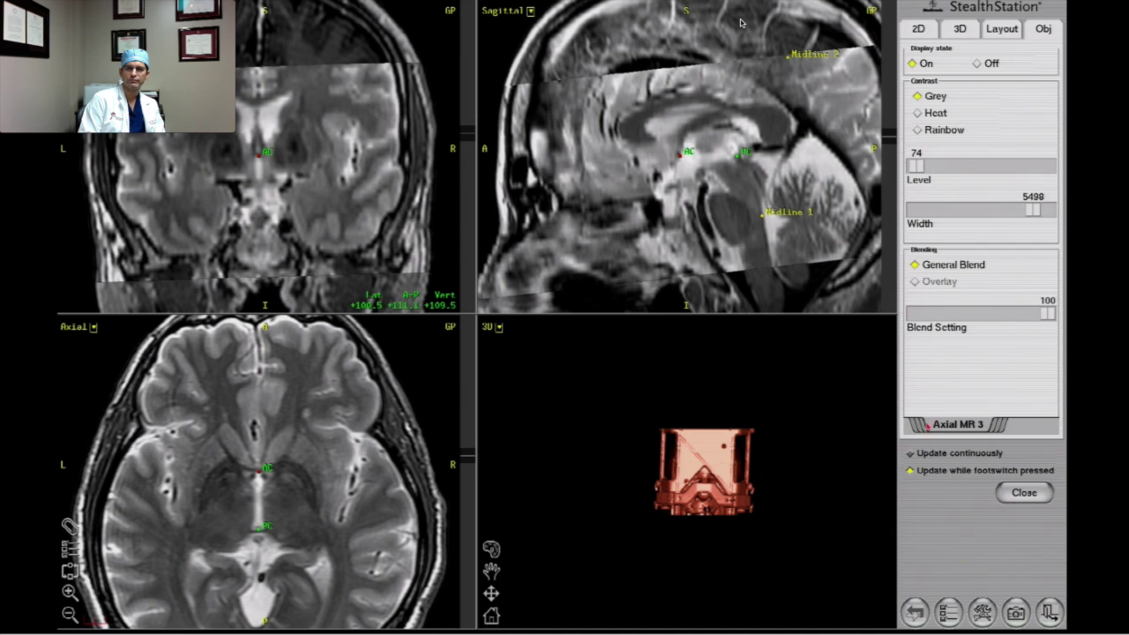
pyautogui.click(1026, 488)
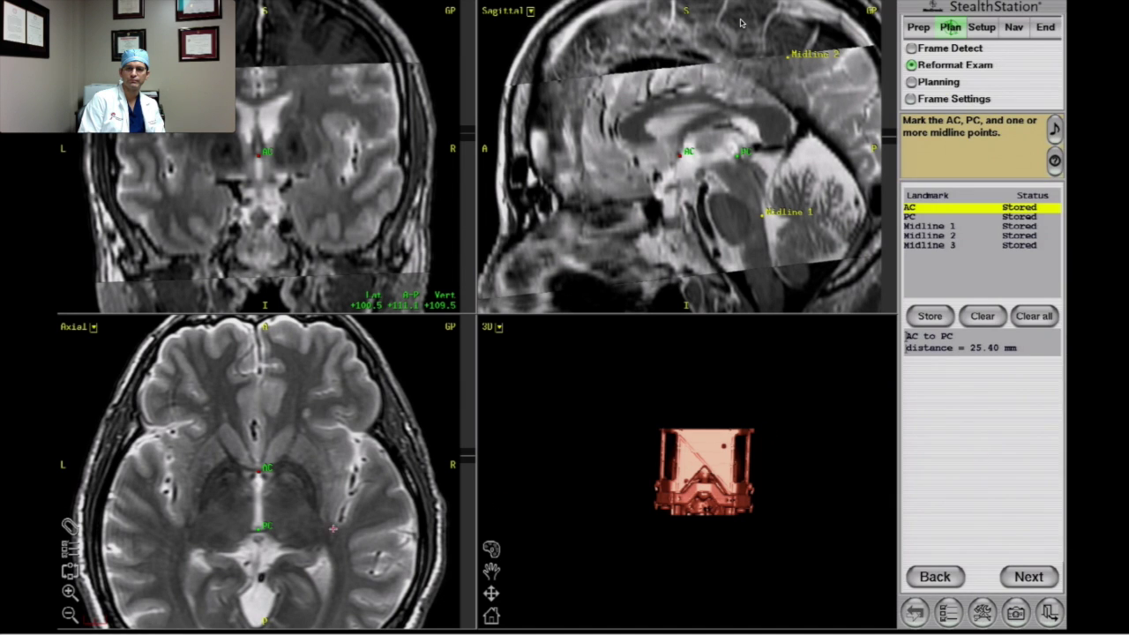
# Step: Proceed to the planning task and inspect the LT STN and RT STN target points on the Axial MR 3 images
pyautogui.click(71, 593)
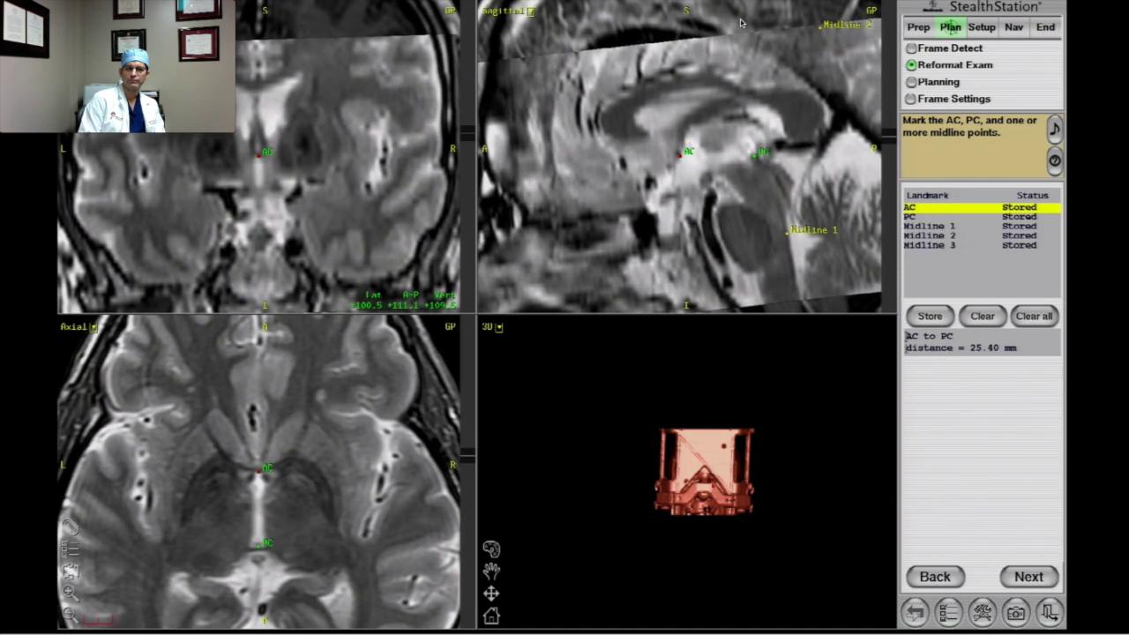
pyautogui.click(1014, 576)
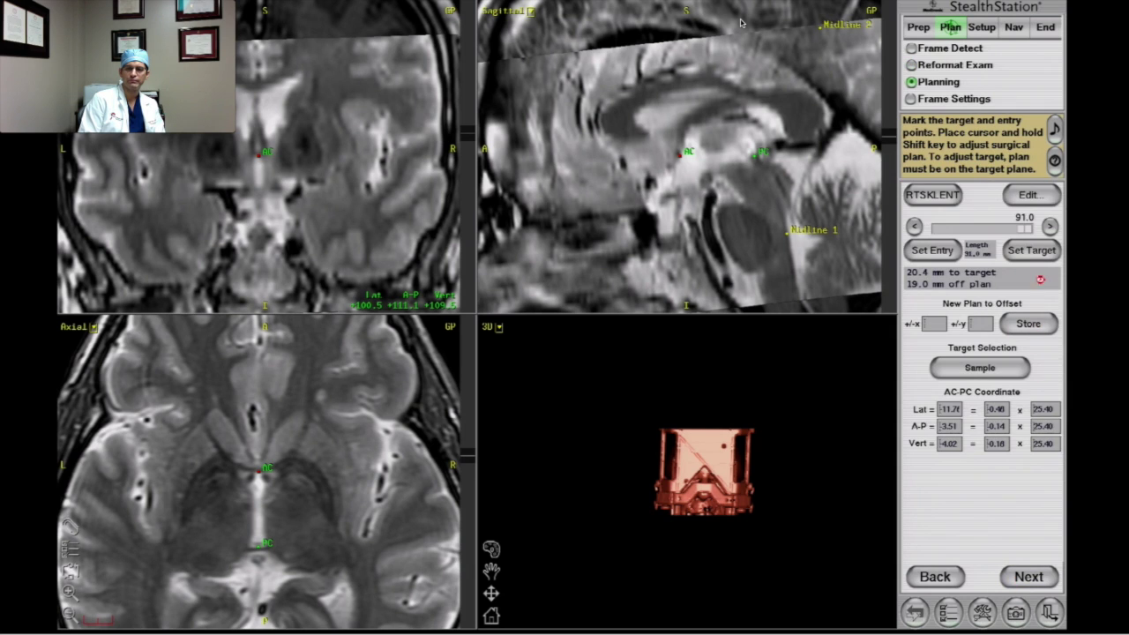
pyautogui.click(1051, 228)
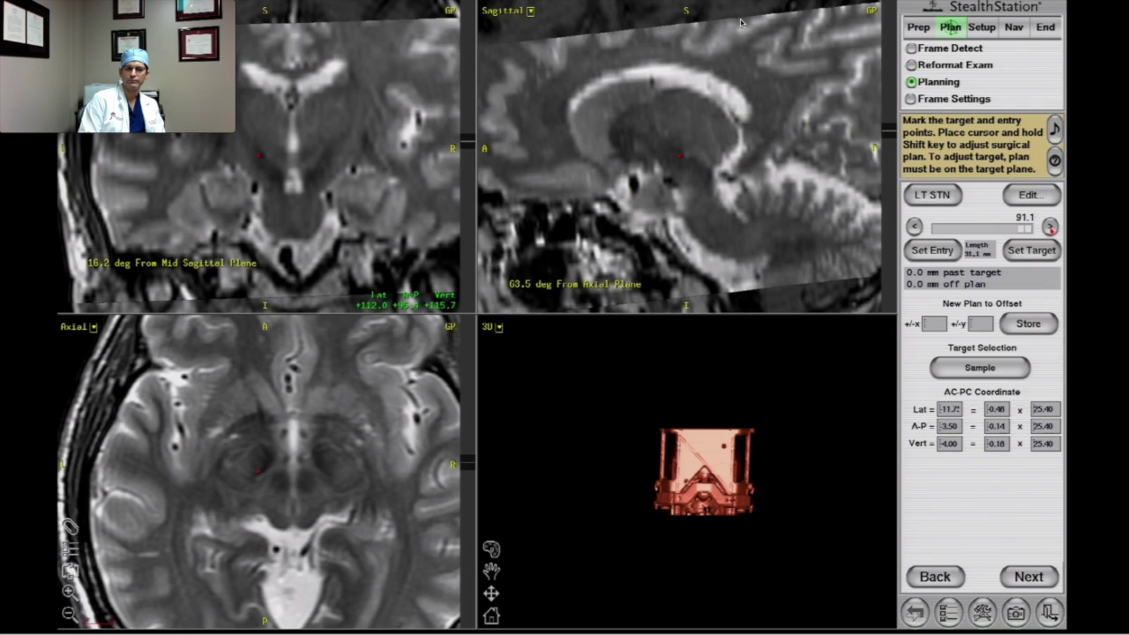
pyautogui.click(924, 195)
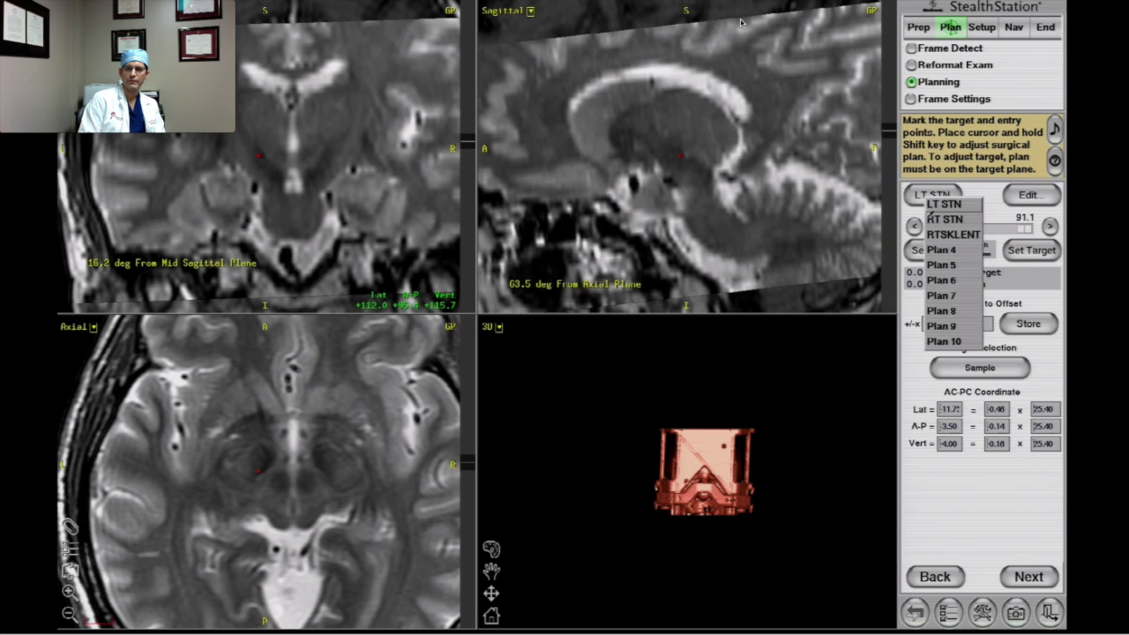
pyautogui.click(934, 215)
pyautogui.click(1051, 227)
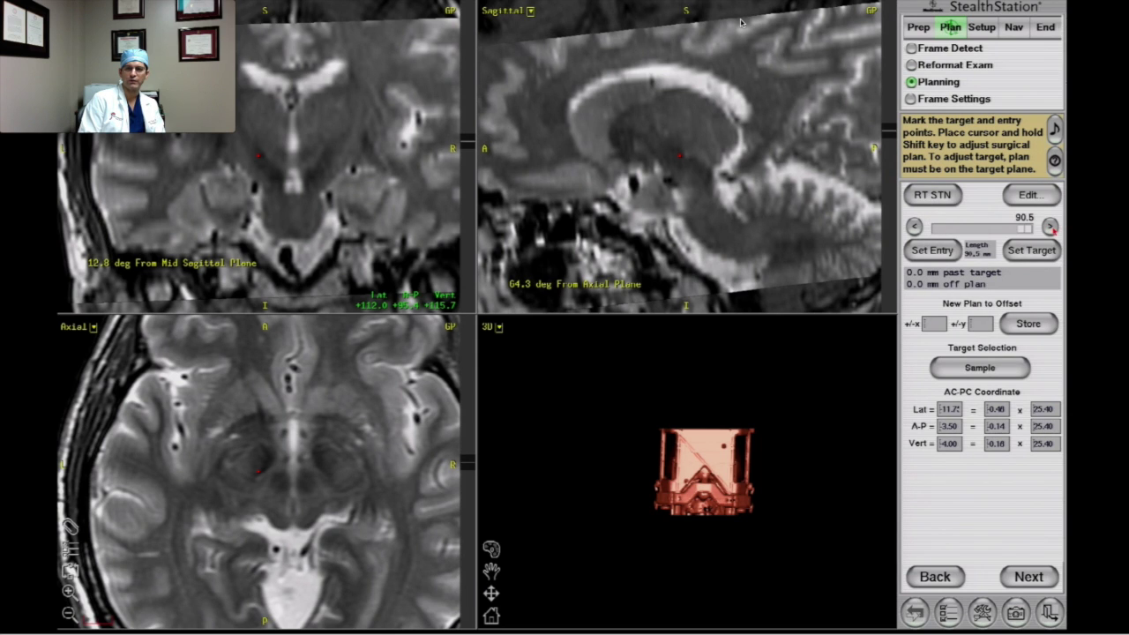
# Step: Proceed to the frame settings and read the Leksell coordinates, ring and arc for the LT STN and RT STN plans
pyautogui.click(1029, 576)
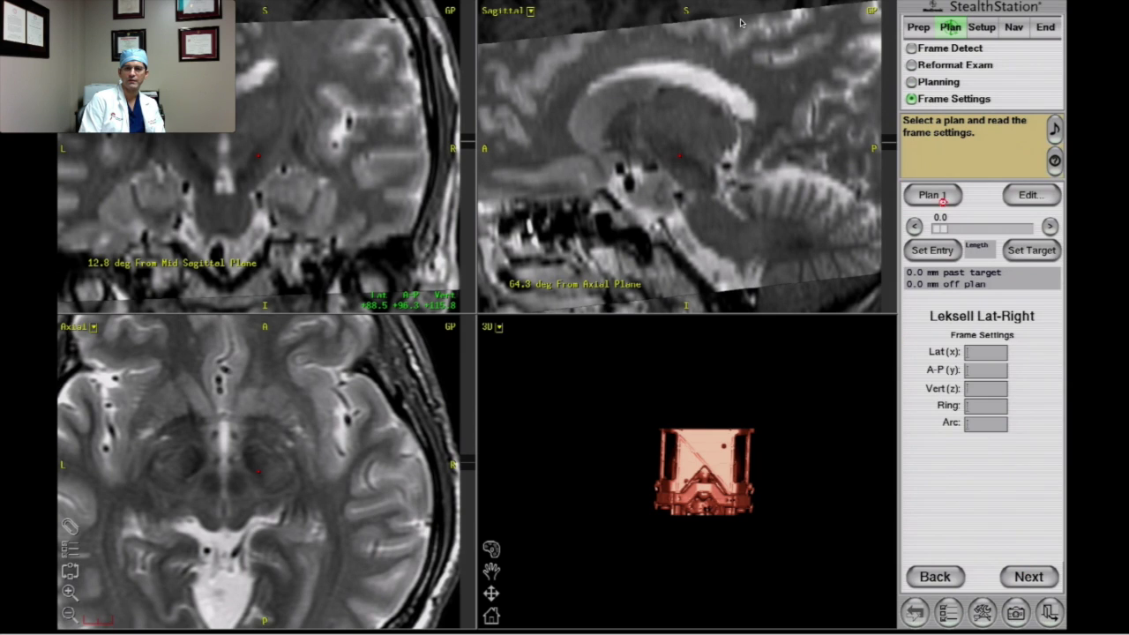
pyautogui.click(945, 200)
pyautogui.click(945, 213)
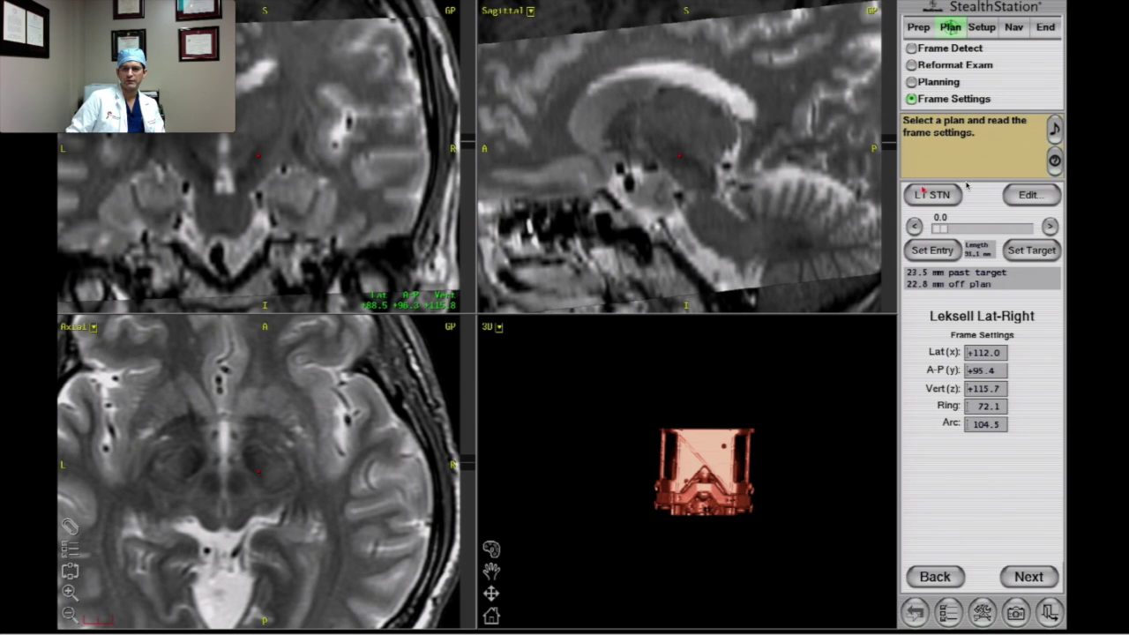
pyautogui.click(920, 194)
pyautogui.click(948, 210)
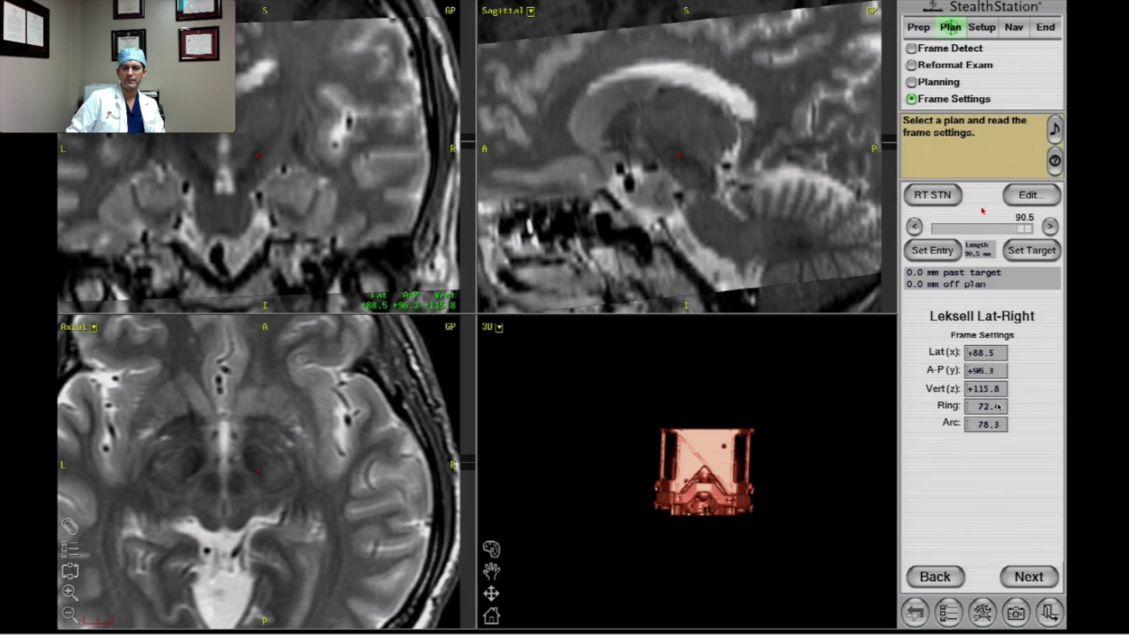
pyautogui.click(949, 201)
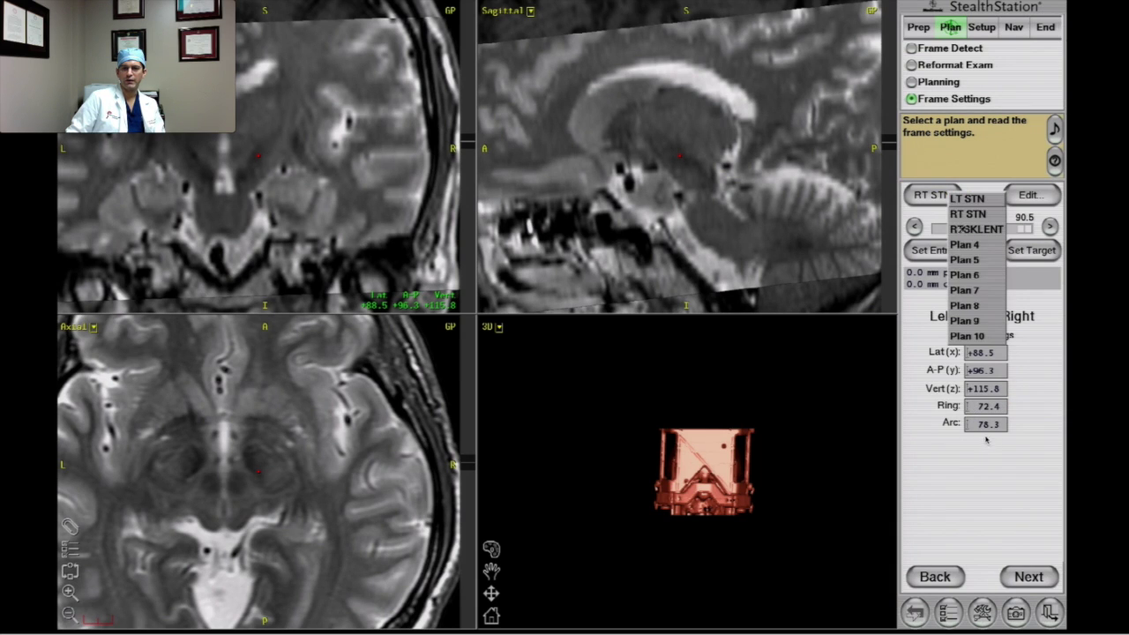
pyautogui.click(961, 199)
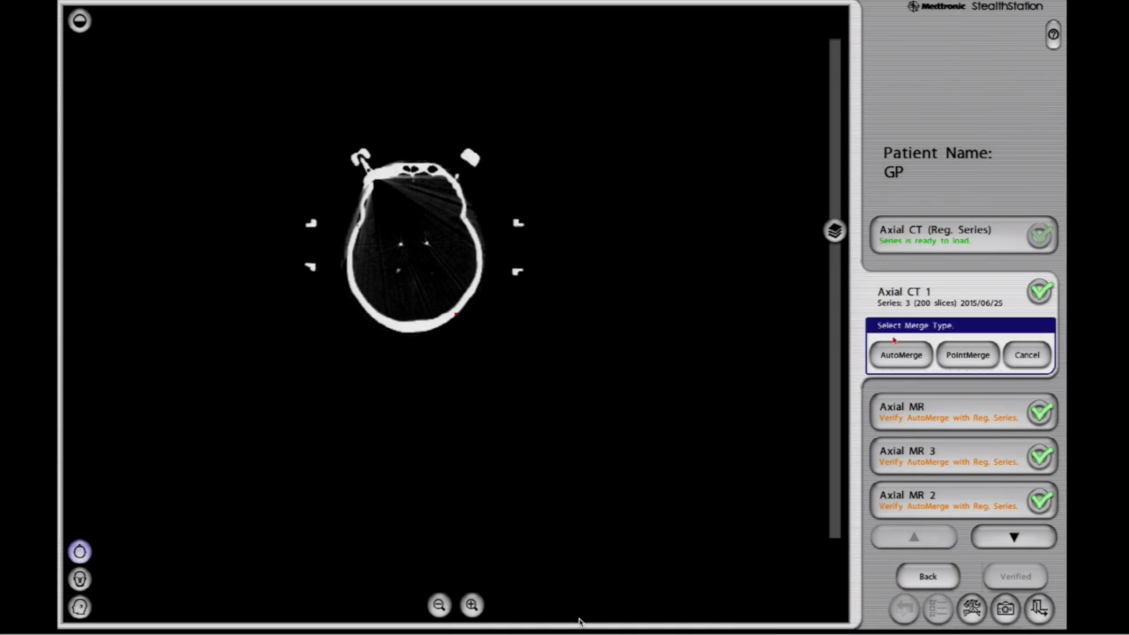
# Step: AutoMerge the Axial CT 1 series with the registration series, verify the series list and load the exams
pyautogui.press('super+Tab')
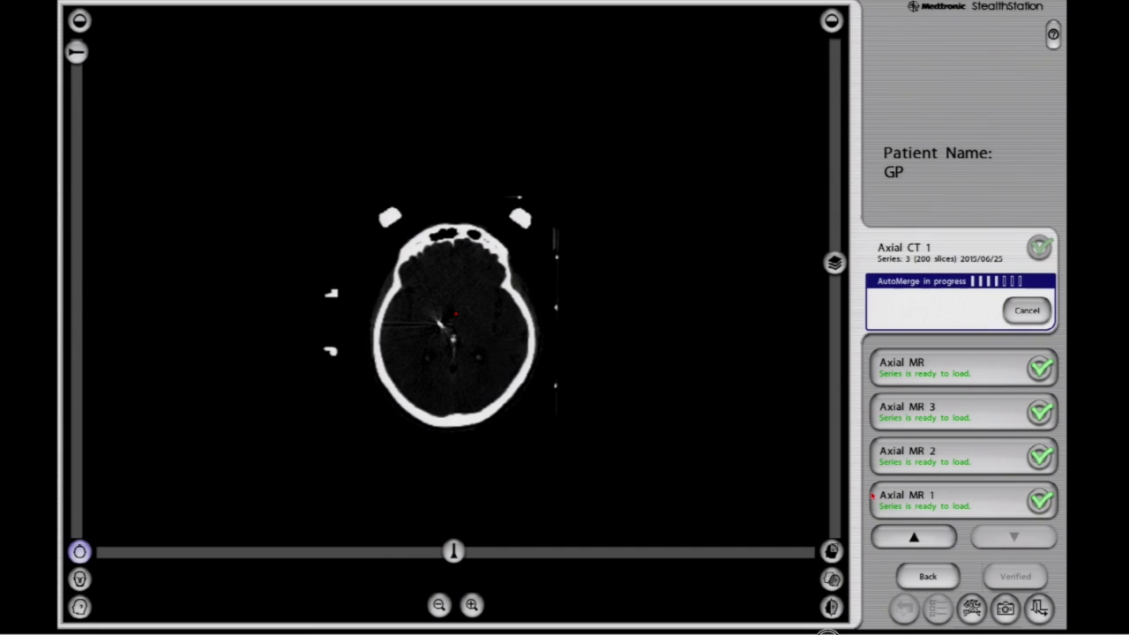
pyautogui.click(914, 536)
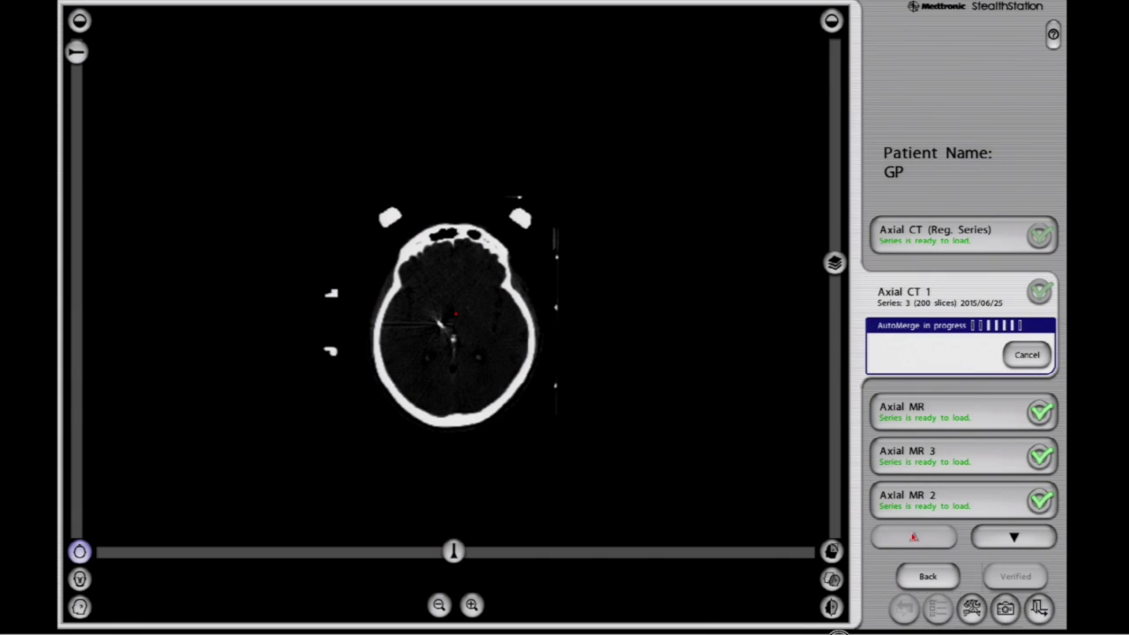
pyautogui.click(1003, 578)
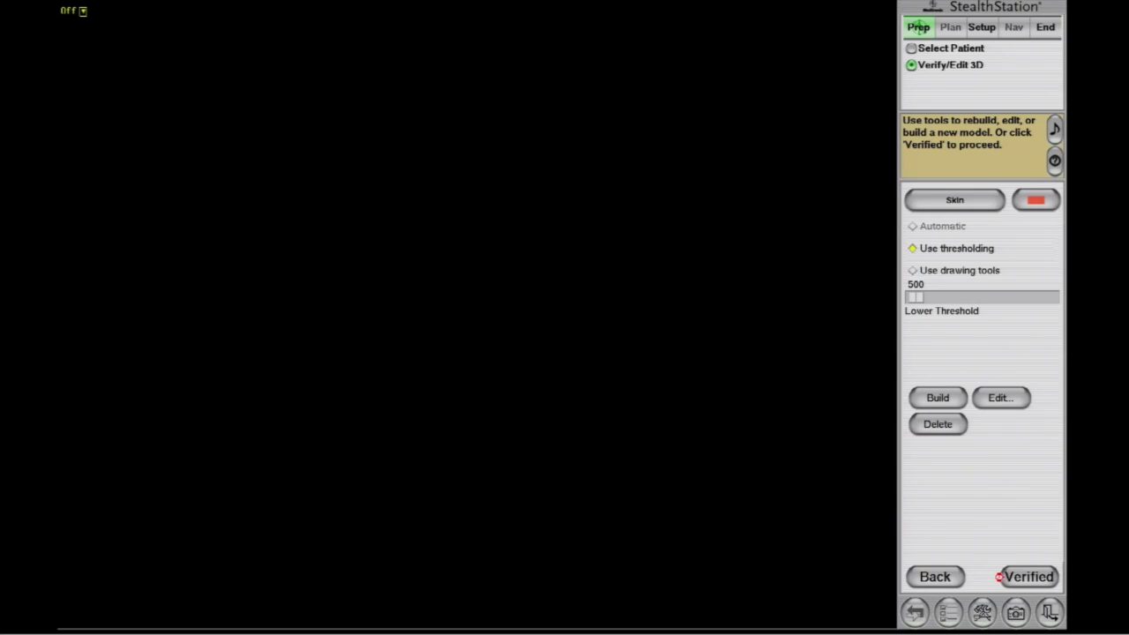
# Step: Accept the skin model as verified and proceed past frame detection to the planning task
pyautogui.press('super+Tab')
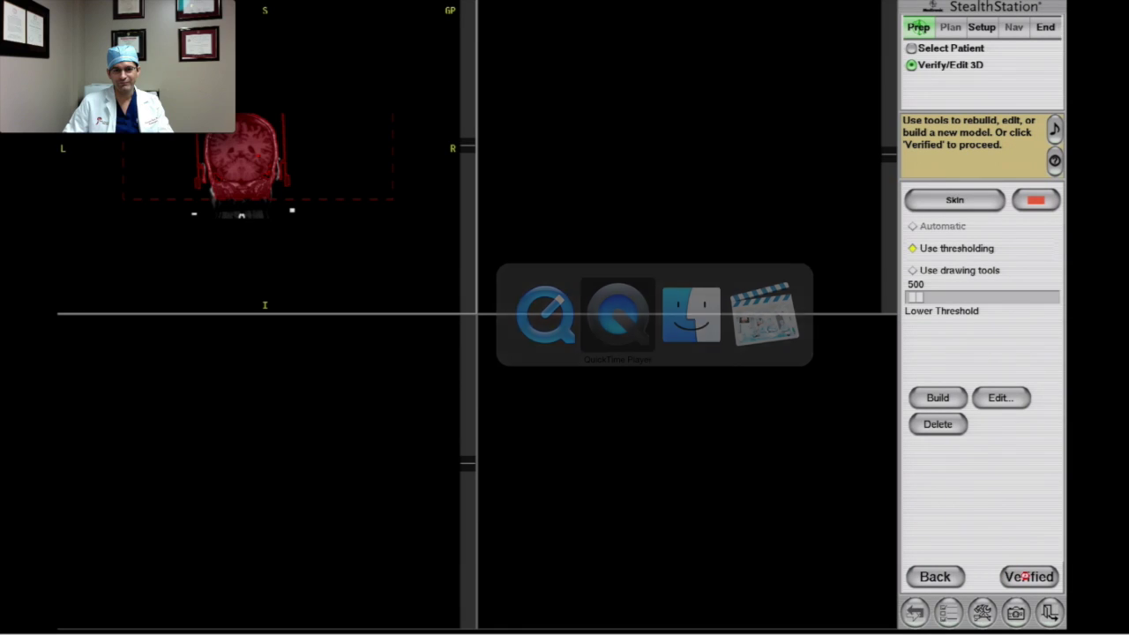
pyautogui.click(1024, 577)
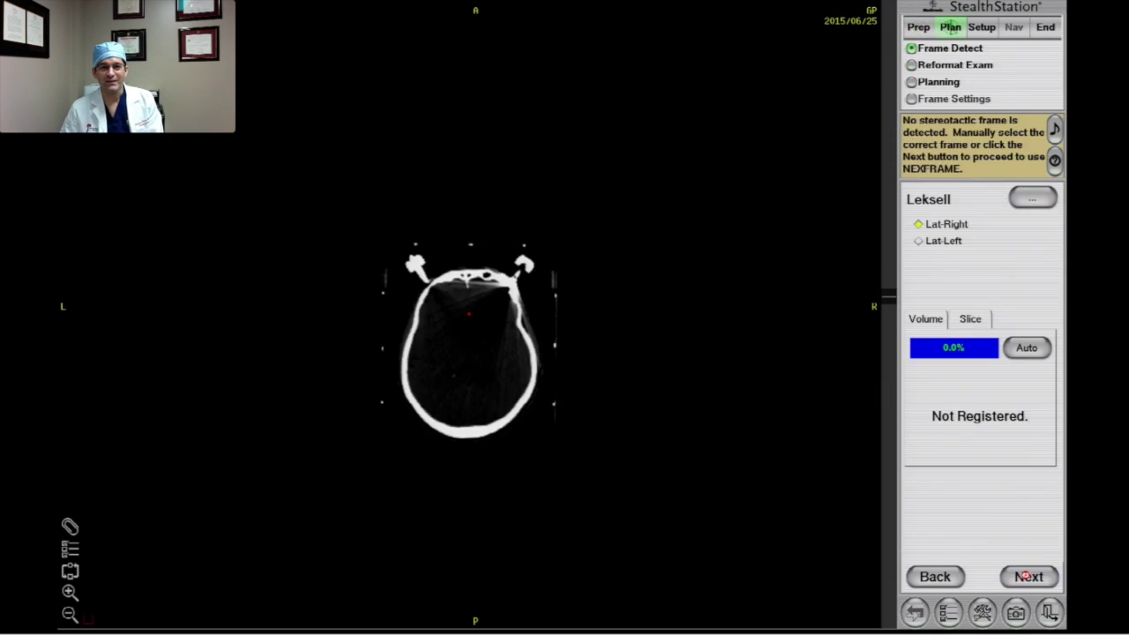
pyautogui.click(1025, 576)
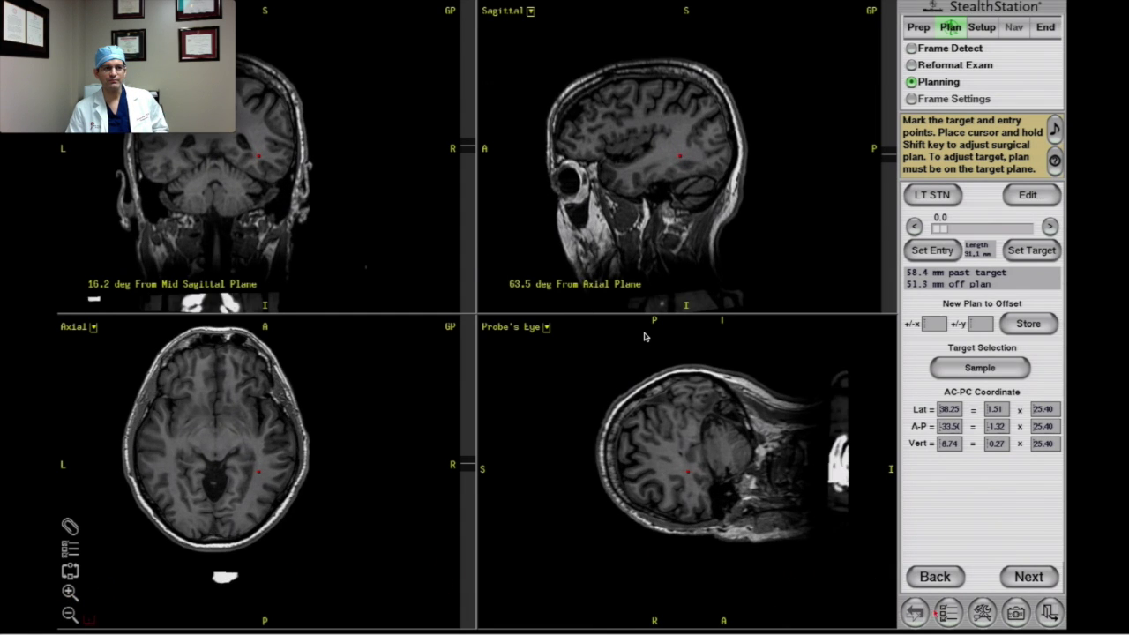
# Step: Set the Axial MR blend to 0, and window the Axial CT 1 series to level 3634 and width 14534
pyautogui.click(949, 616)
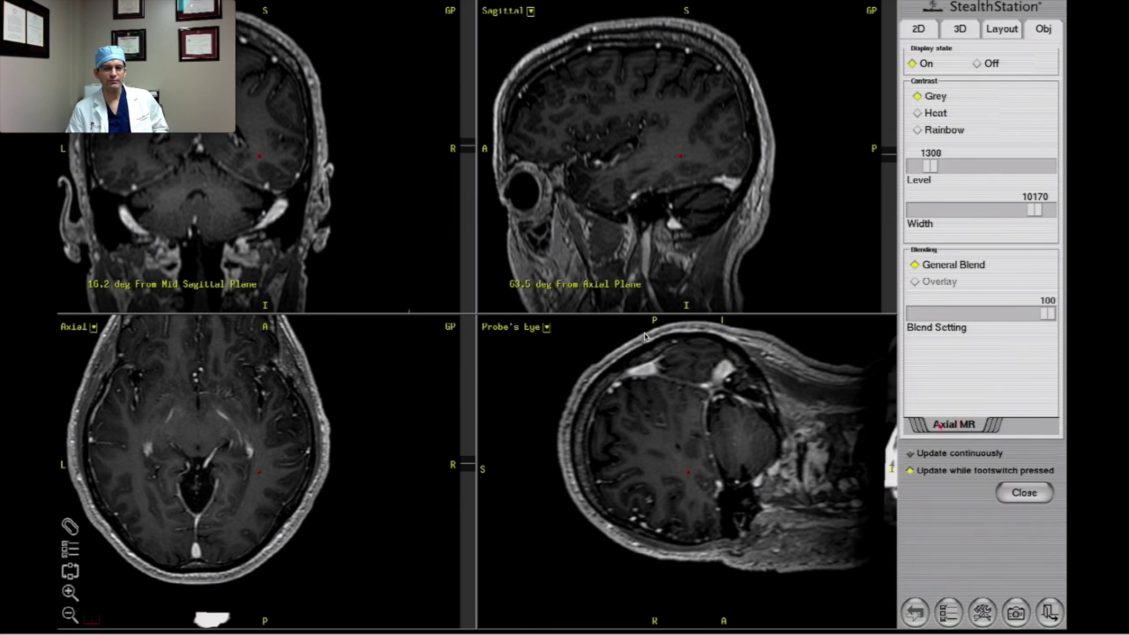
pyautogui.moveTo(1046, 316); pyautogui.dragTo(821, 321)
pyautogui.click(916, 425)
pyautogui.click(935, 427)
pyautogui.moveTo(918, 167); pyautogui.dragTo(931, 167)
pyautogui.moveTo(920, 208); pyautogui.dragTo(985, 212)
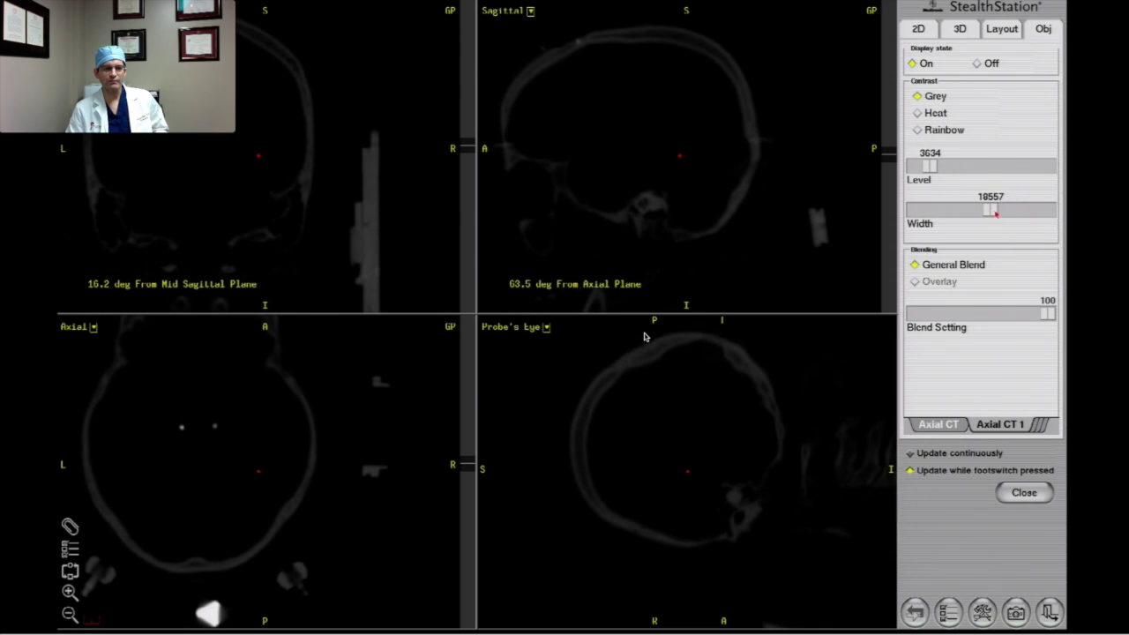
pyautogui.click(1024, 492)
# Step: Go to the LT STN target and examine the left electrode tip up close on the CT, centring the cursor on it
pyautogui.click(1034, 250)
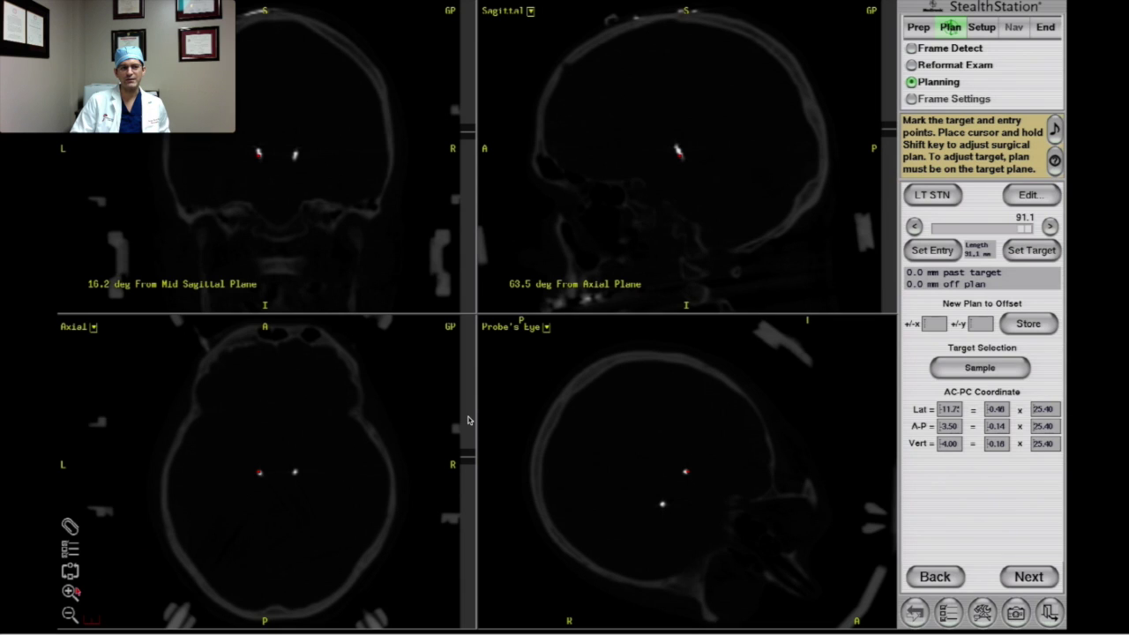
pyautogui.click(69, 594)
pyautogui.click(68, 594)
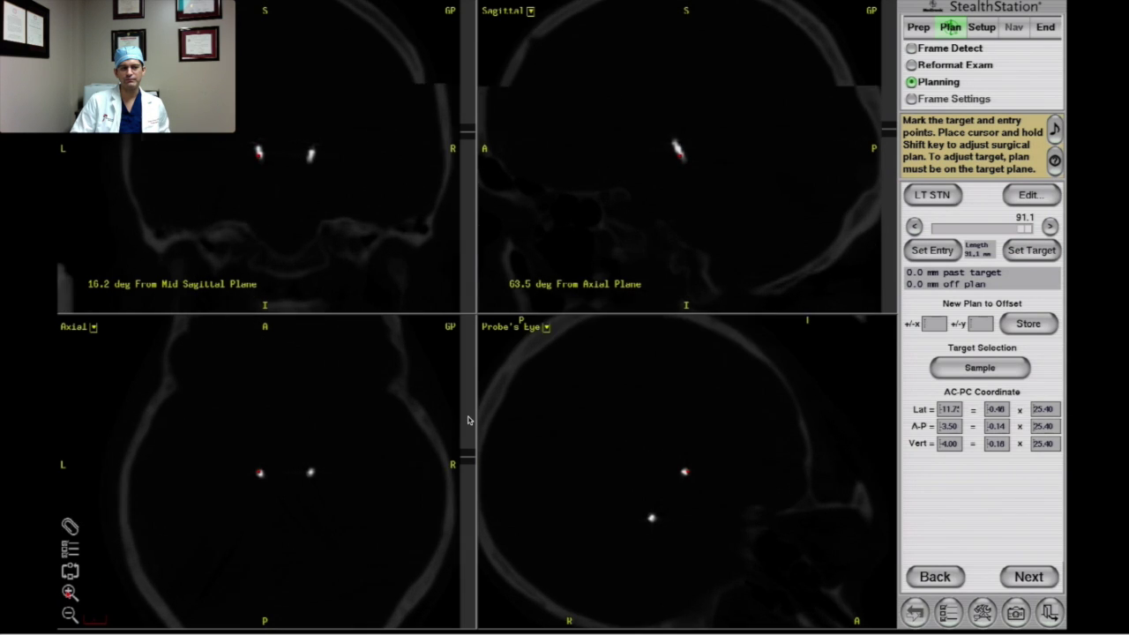
pyautogui.click(69, 594)
pyautogui.click(69, 594)
pyautogui.click(69, 594)
pyautogui.scroll(4, 240, 444)
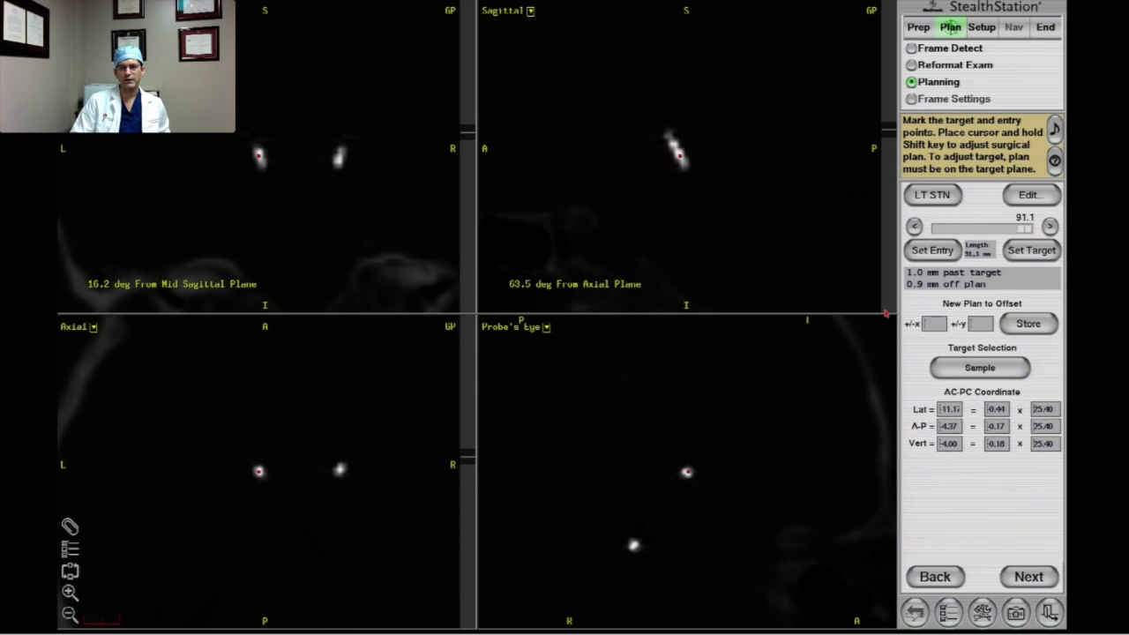
# Step: Blend the Axial MR 3 series over the CT at a general blend of 64 and close the display settings
pyautogui.click(949, 611)
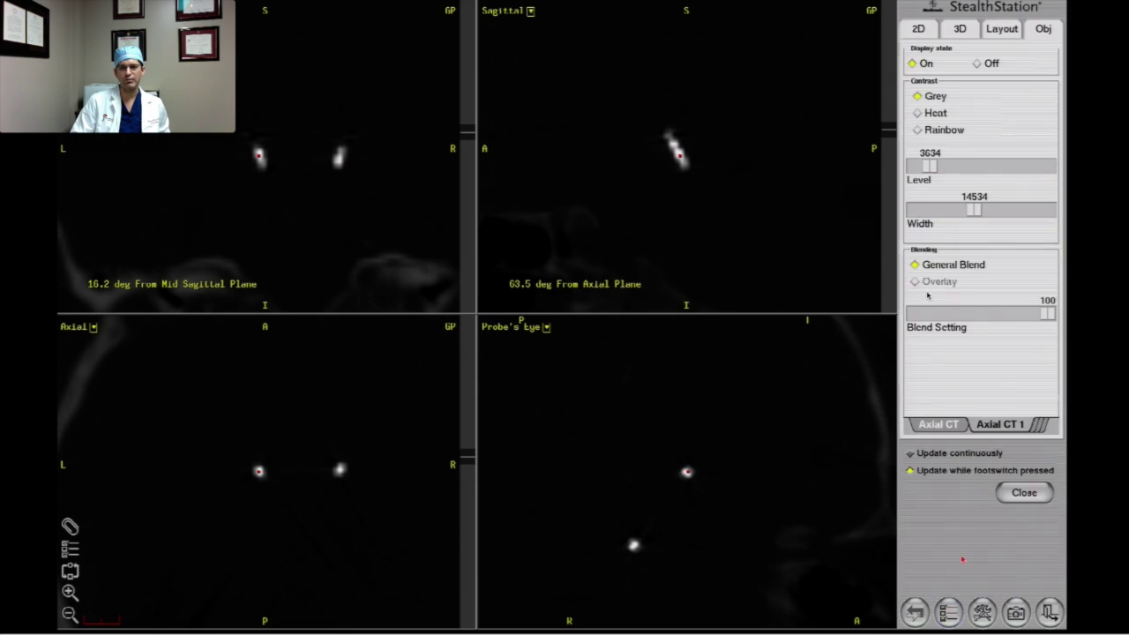
pyautogui.click(1037, 427)
pyautogui.click(1037, 452)
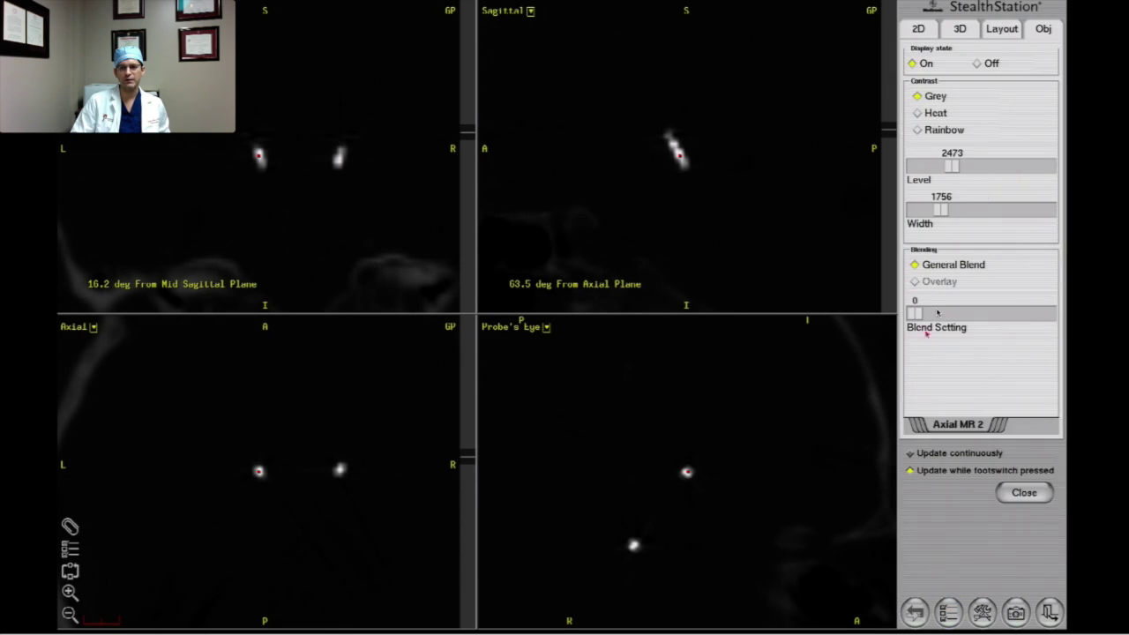
pyautogui.moveTo(926, 315)
pyautogui.mouseDown()
pyautogui.moveTo(1040, 328)
pyautogui.moveTo(912, 328)
pyautogui.mouseUp()
pyautogui.click(917, 429)
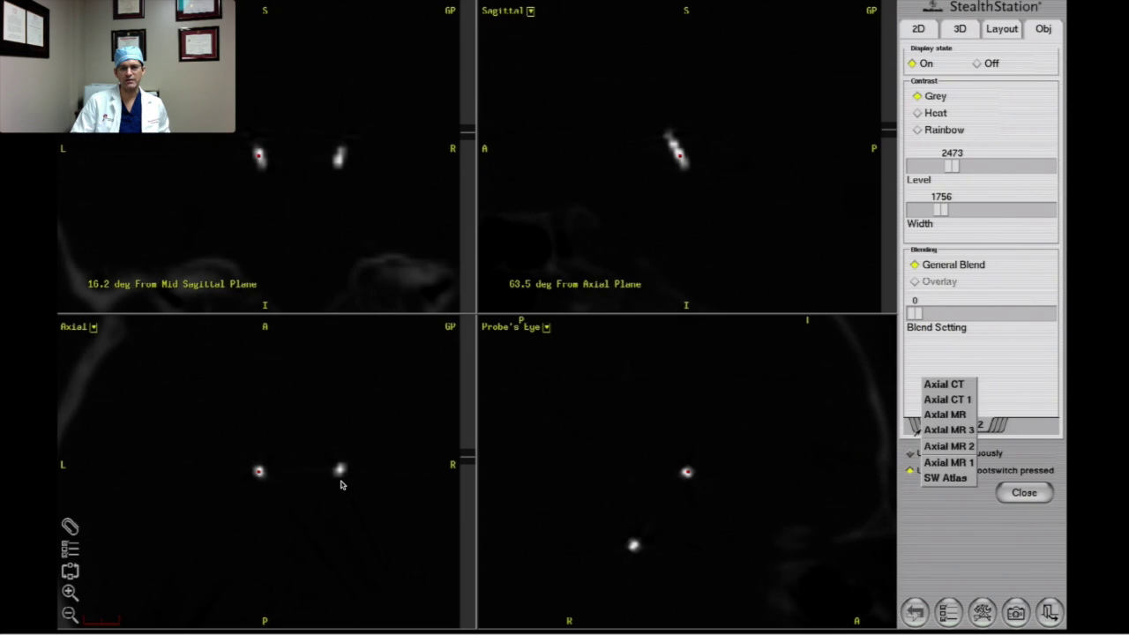
pyautogui.click(926, 431)
pyautogui.moveTo(915, 314); pyautogui.dragTo(999, 306)
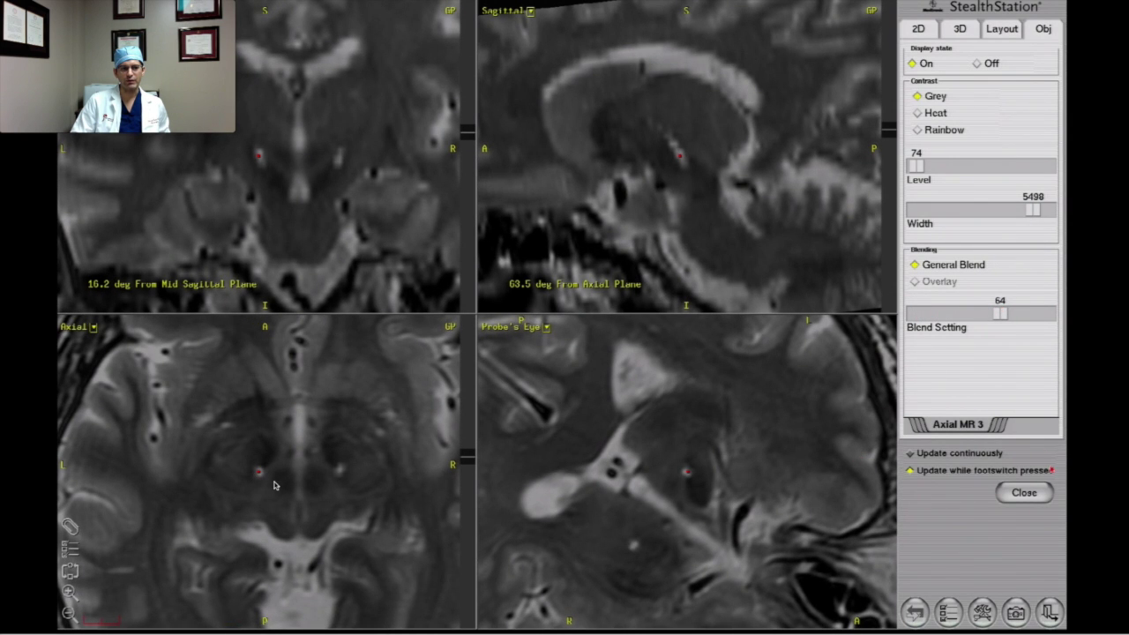
pyautogui.click(1016, 490)
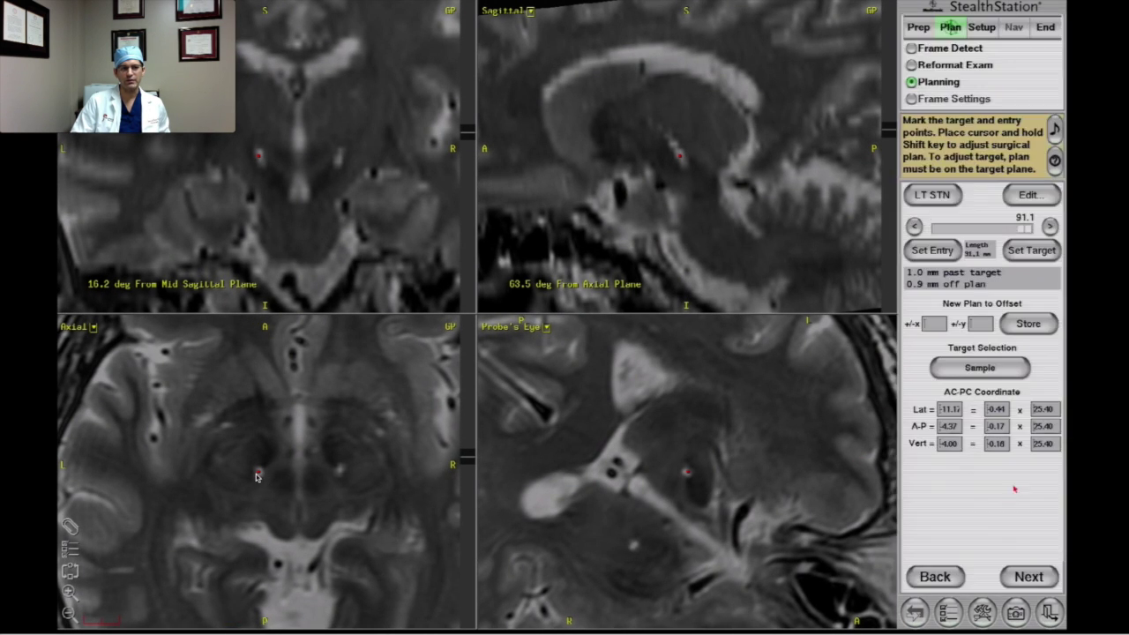
# Step: Switch to the RT STN plan and centre the cursor on the right electrode in the axial view
pyautogui.click(936, 202)
pyautogui.click(948, 214)
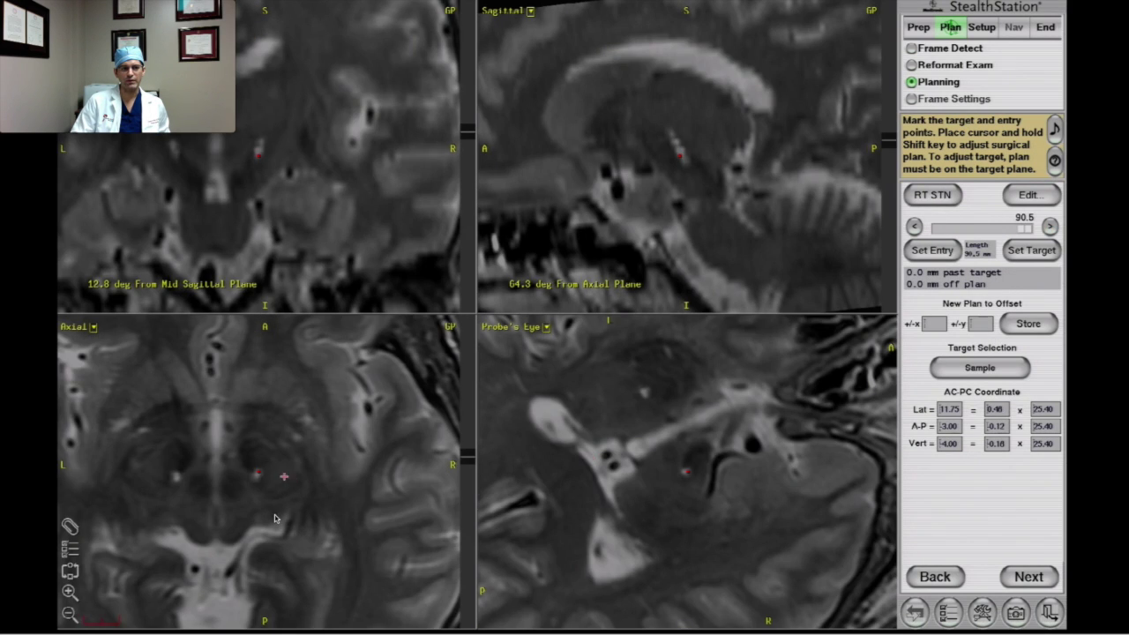
pyautogui.click(258, 474)
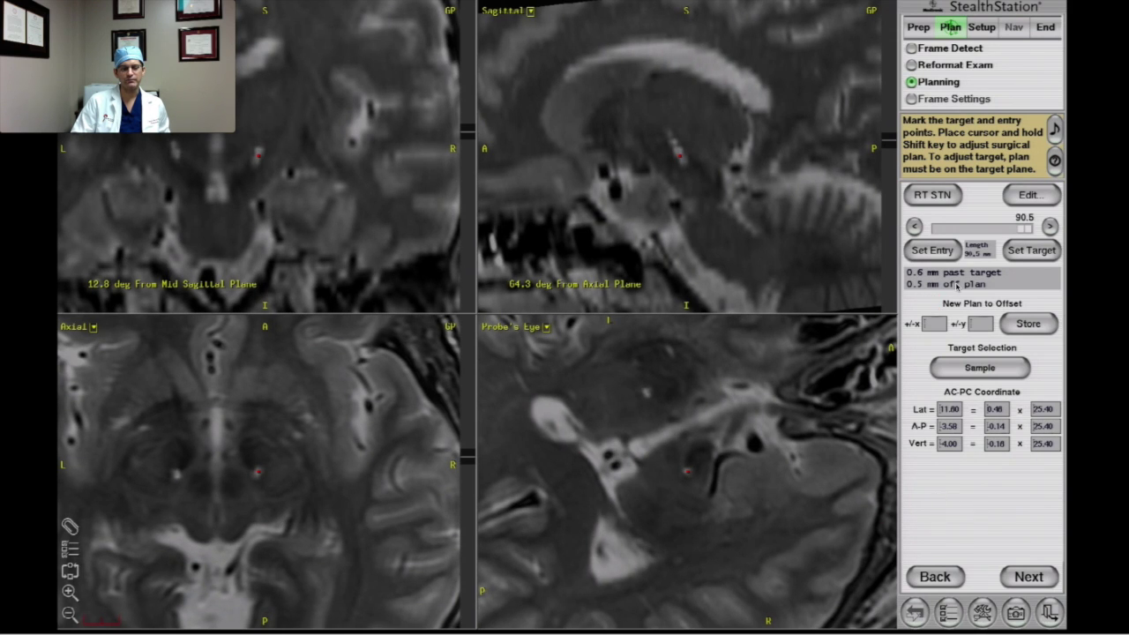
# Step: Set the Axial MR 3 series to a general blend of 0 and close the display settings
pyautogui.click(949, 615)
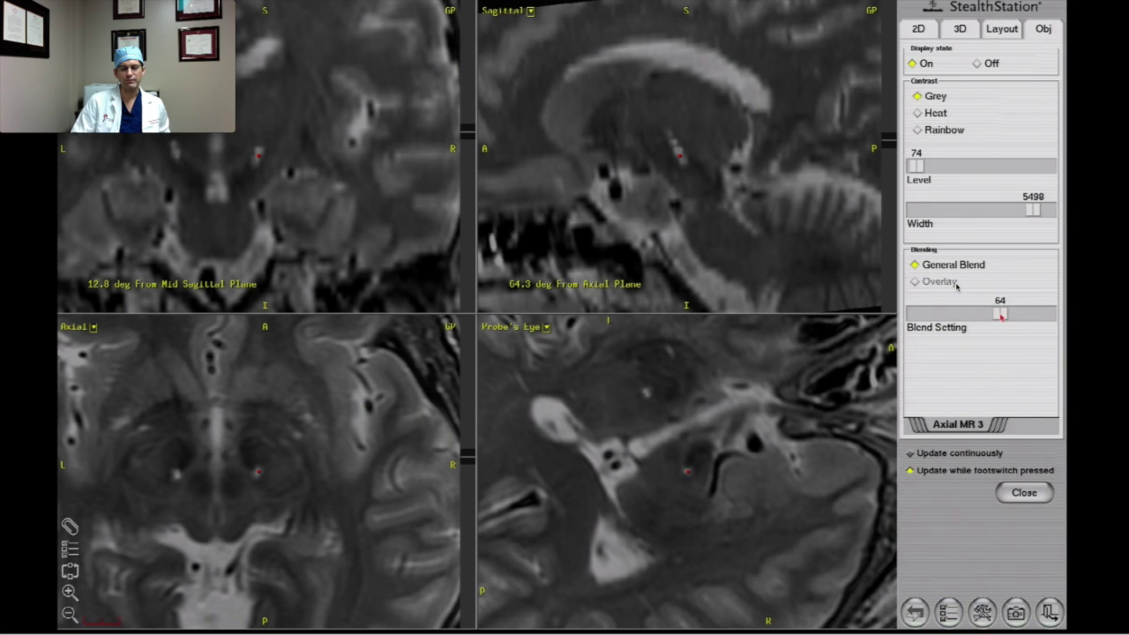
pyautogui.moveTo(1000, 314); pyautogui.dragTo(915, 313)
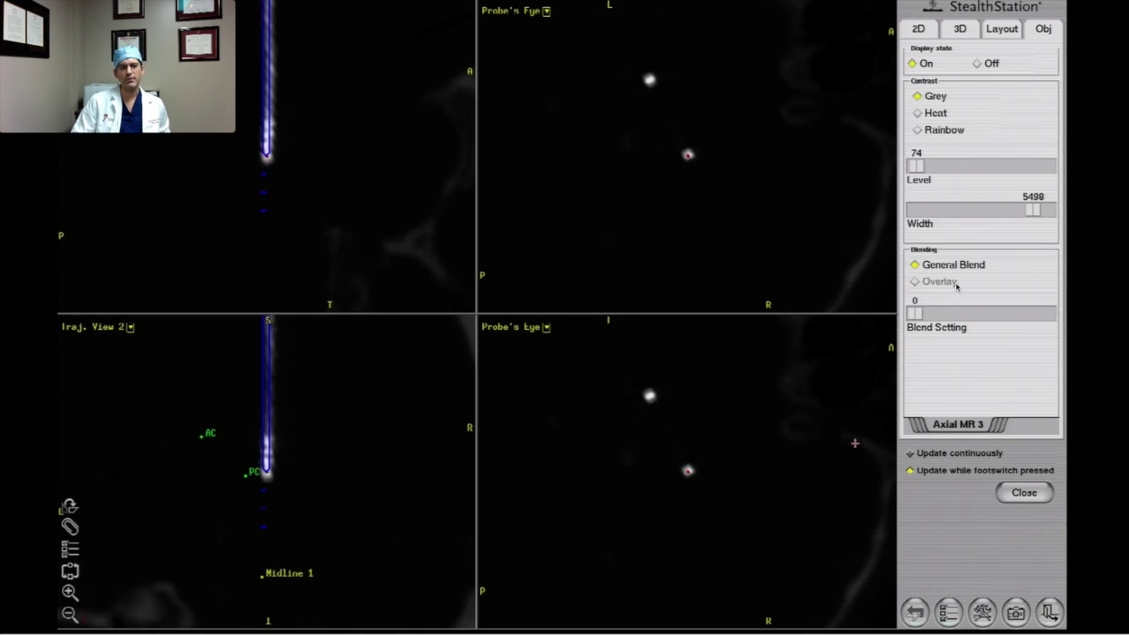
pyautogui.click(1032, 491)
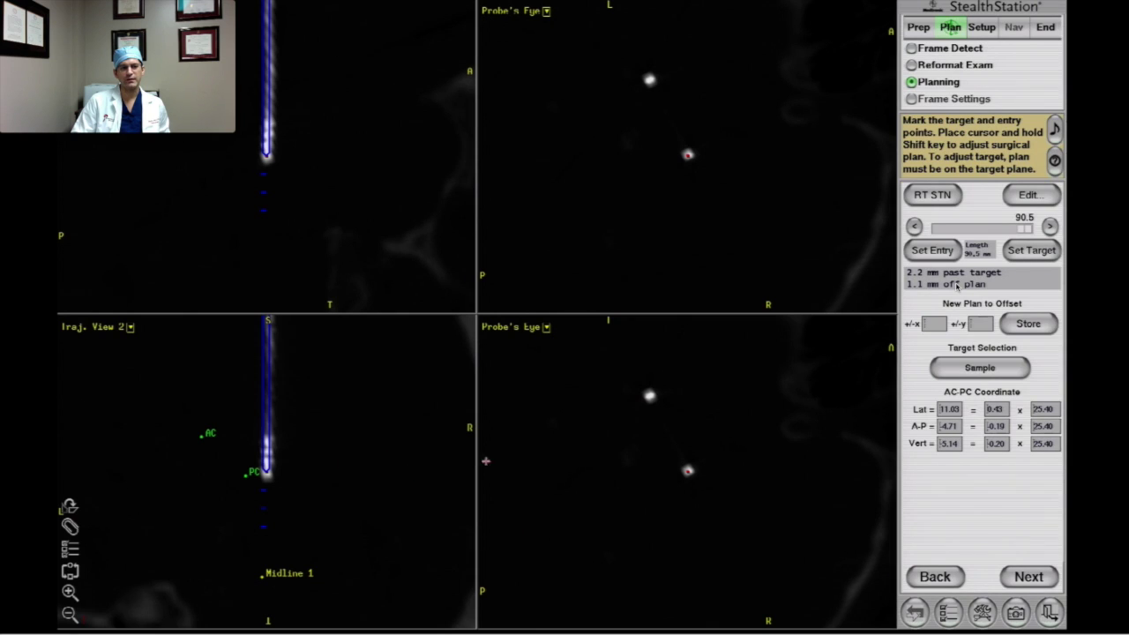
# Step: Replace the upper Probe's Eye view with an Axial view beside the trajectory views
pyautogui.click(506, 327)
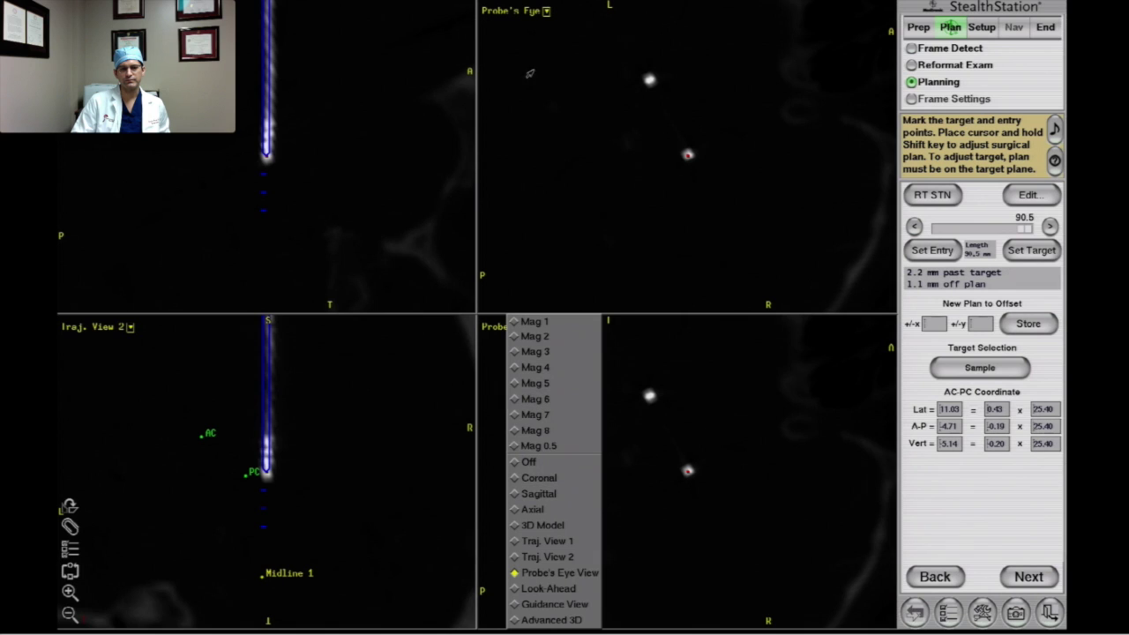
pyautogui.click(527, 11)
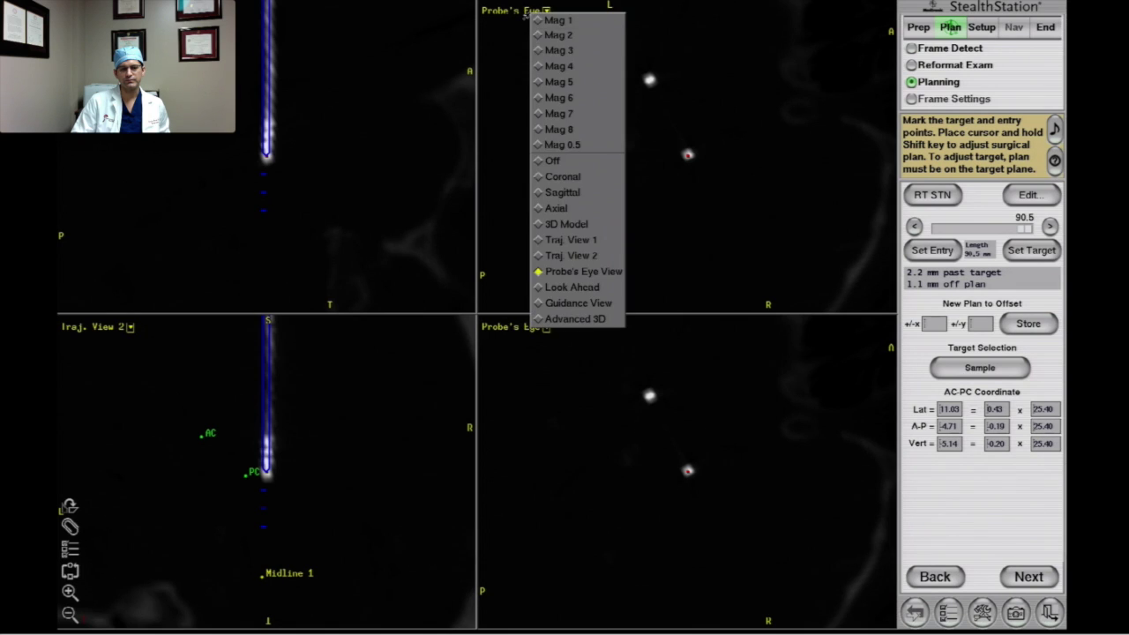
pyautogui.click(564, 205)
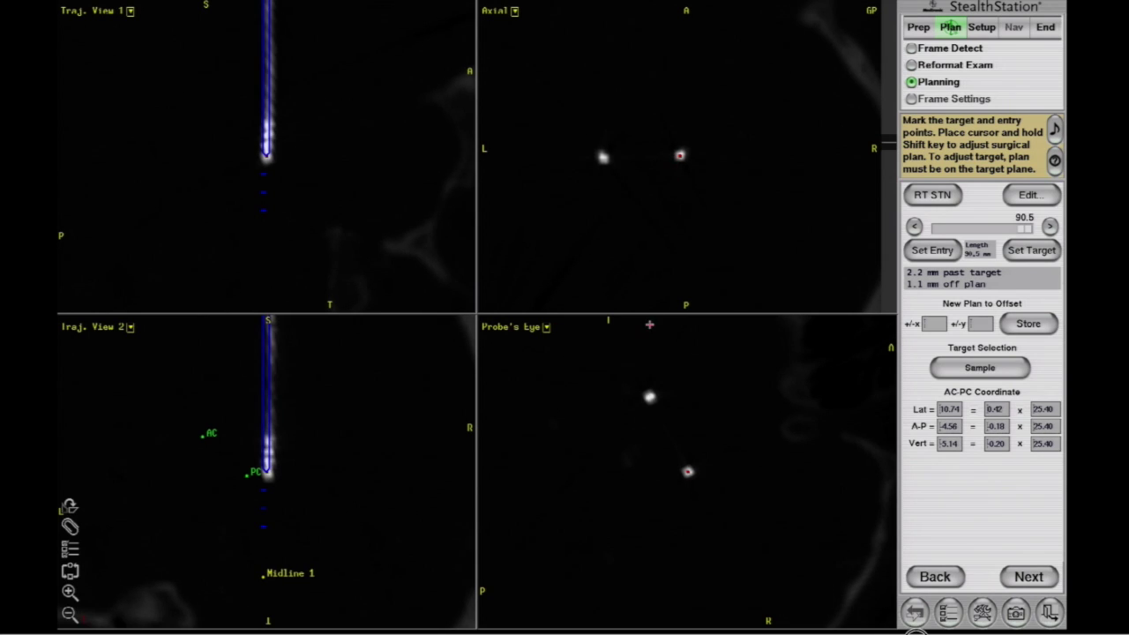
# Step: Annotate the right electrode's four contacts as R0, R1, R2 and R3, working from the tip up along the trajectory
pyautogui.click(70, 527)
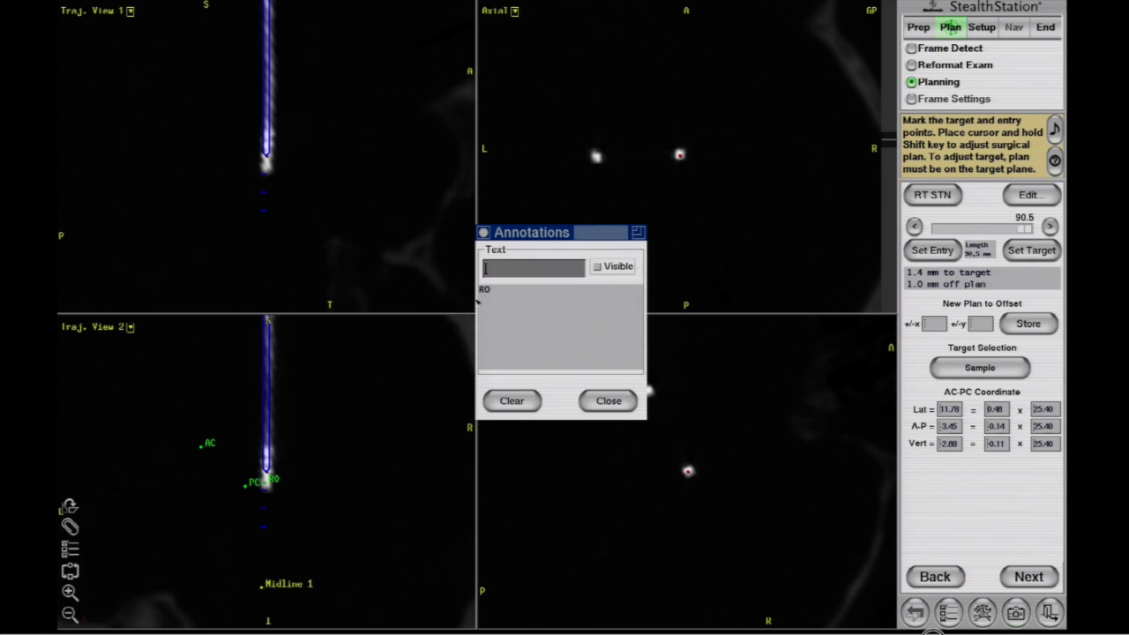
pyautogui.write('R1')
pyautogui.press('Return')
pyautogui.write('R2')
pyautogui.press('Return')
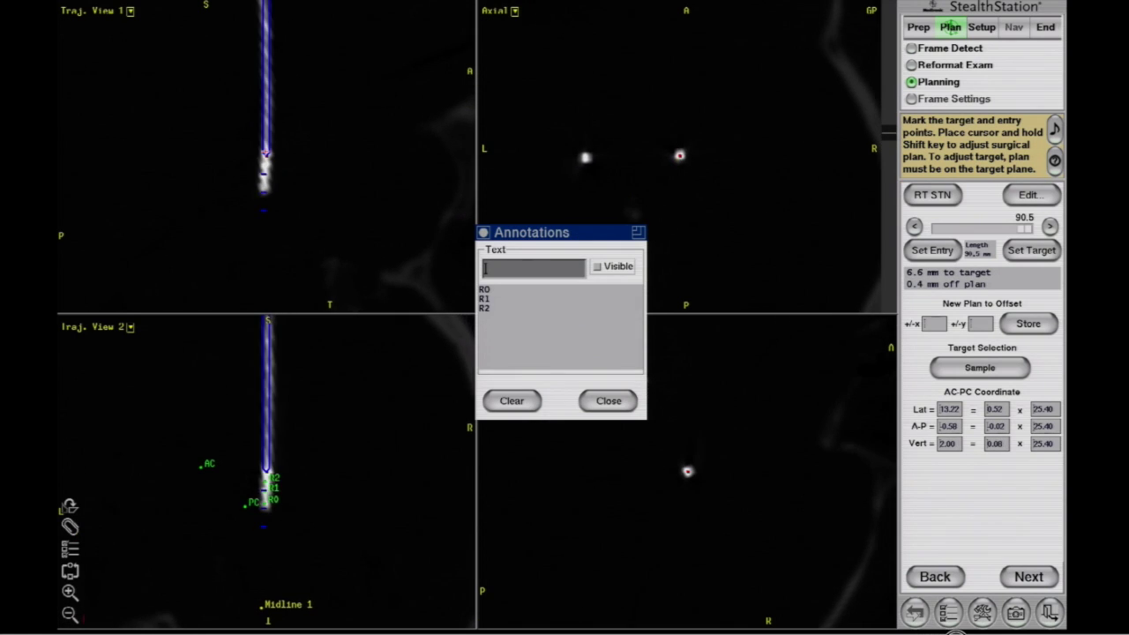
pyautogui.write('R3')
pyautogui.press('Return')
# Step: Switch to the LT STN plan, advance to its target and annotate the left electrode's contacts as L0, L1, L2 and L3
pyautogui.click(942, 196)
pyautogui.click(961, 221)
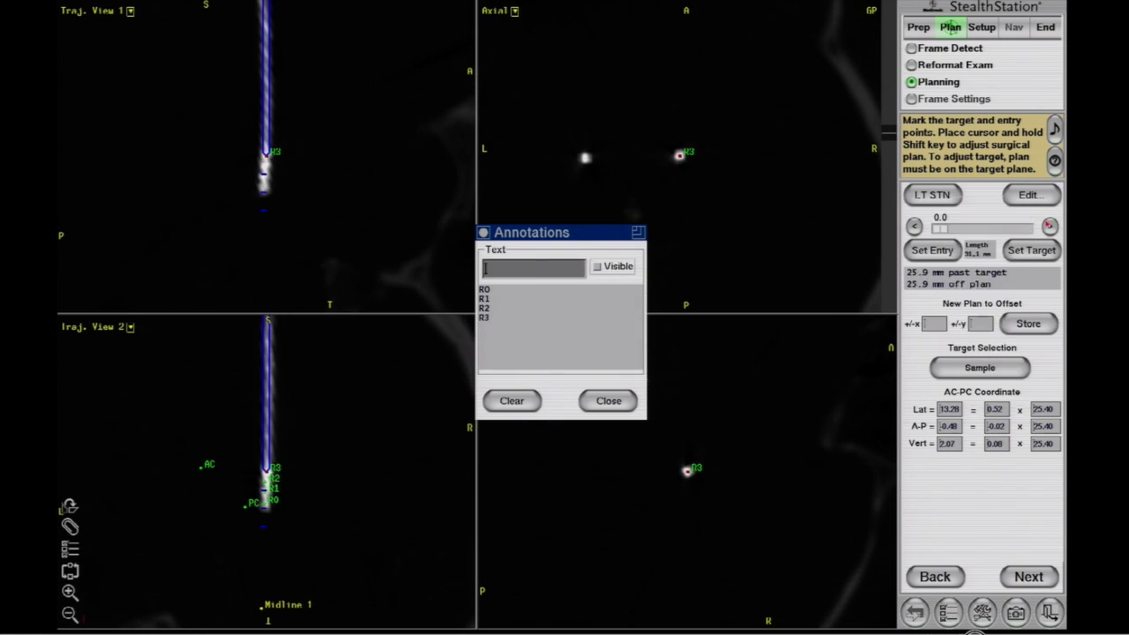
pyautogui.click(1048, 225)
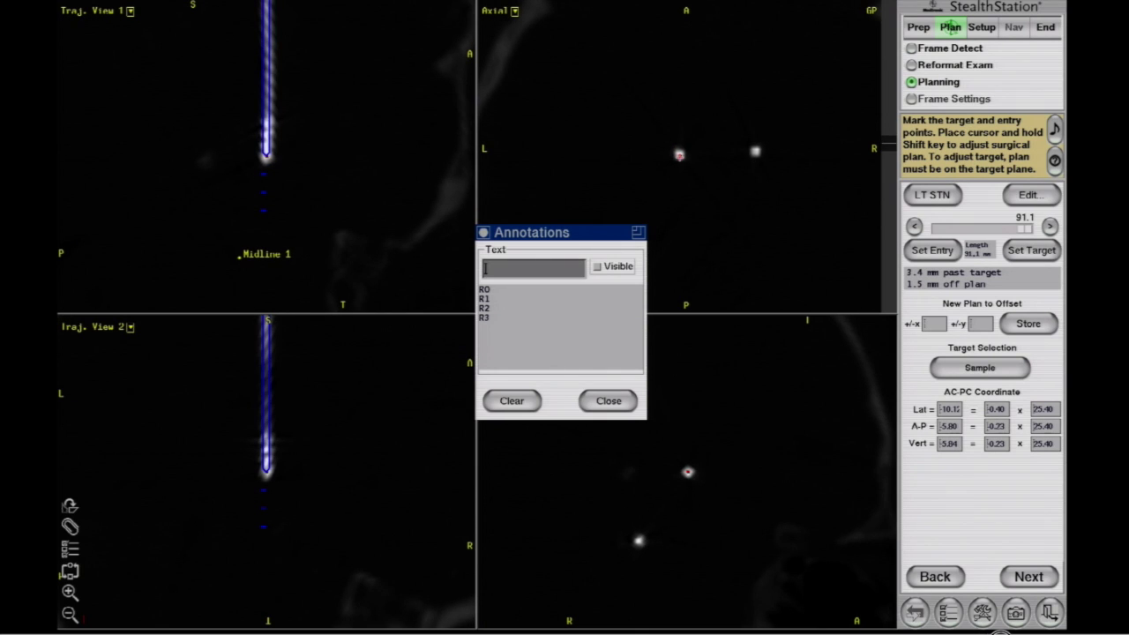
pyautogui.write('L0')
pyautogui.press('Return')
pyautogui.click(266, 142)
pyautogui.write('L1')
pyautogui.press('Return')
pyautogui.click(265, 142)
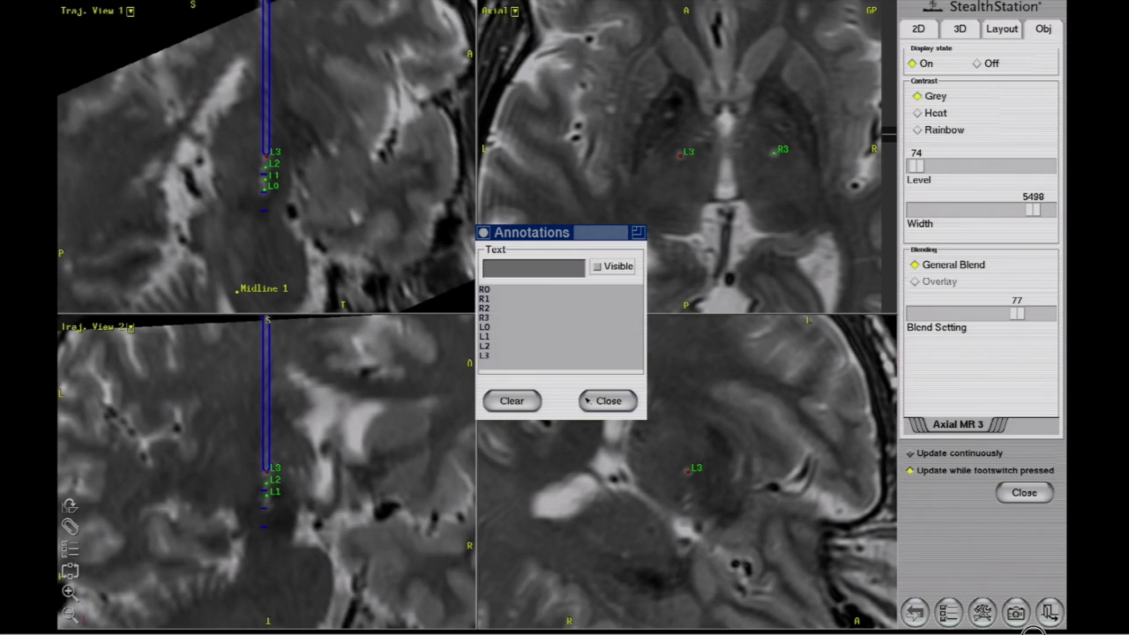
# Step: Set the Axial MR 3 series to a general blend of 100 with coronal, sagittal, axial and Probe's Eye views, and close the display settings
pyautogui.moveTo(948, 210); pyautogui.dragTo(969, 210)
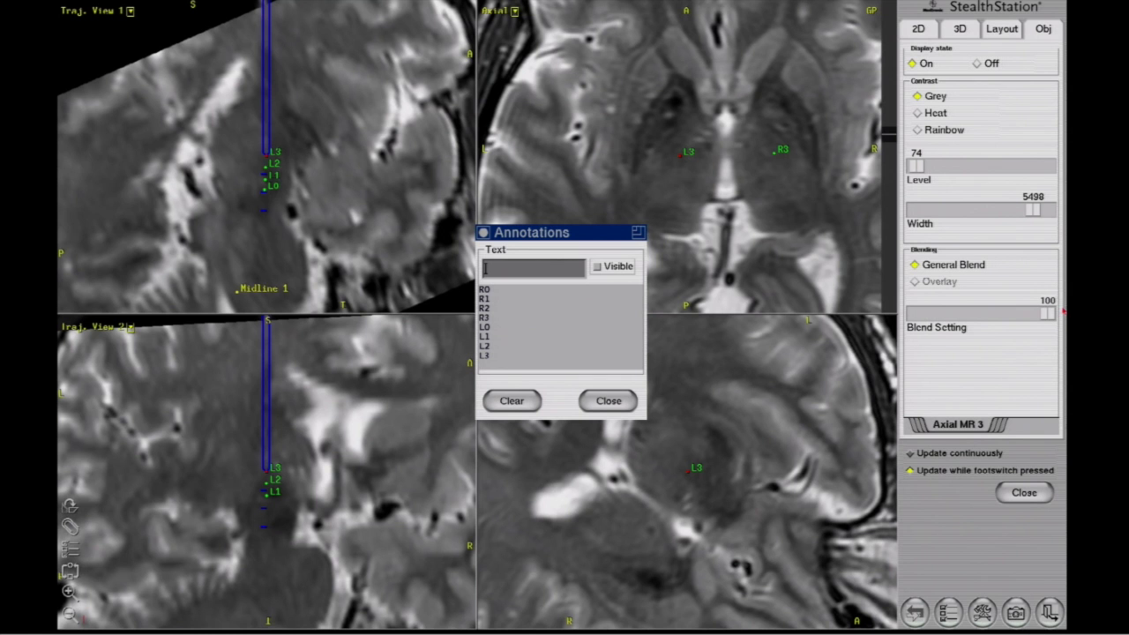
pyautogui.moveTo(1048, 312); pyautogui.dragTo(1017, 312)
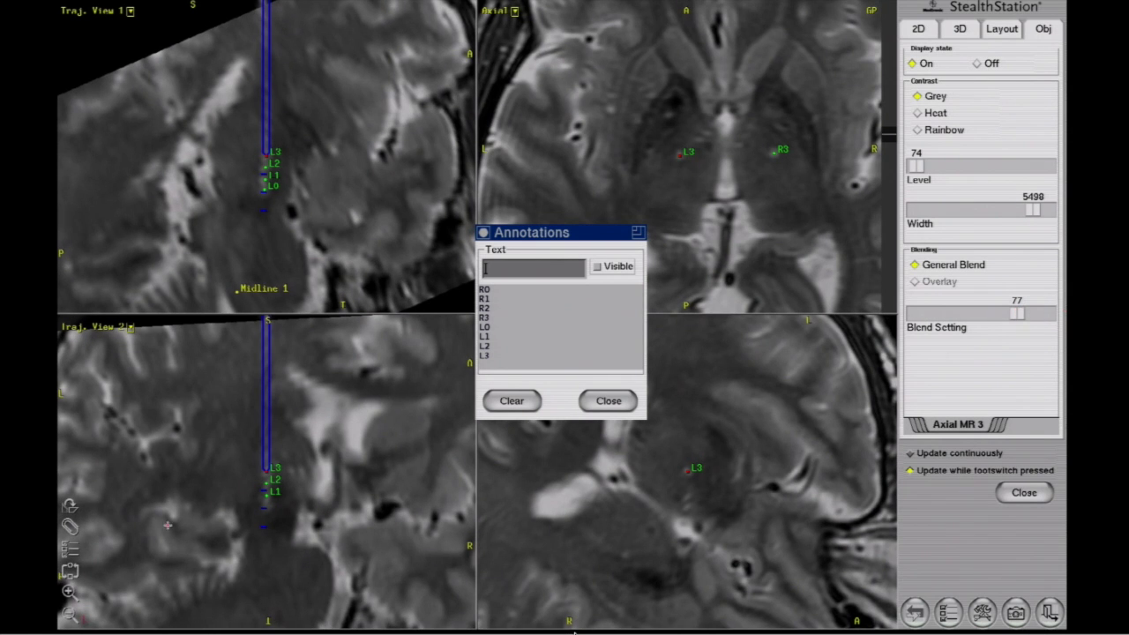
pyautogui.press('super+Tab')
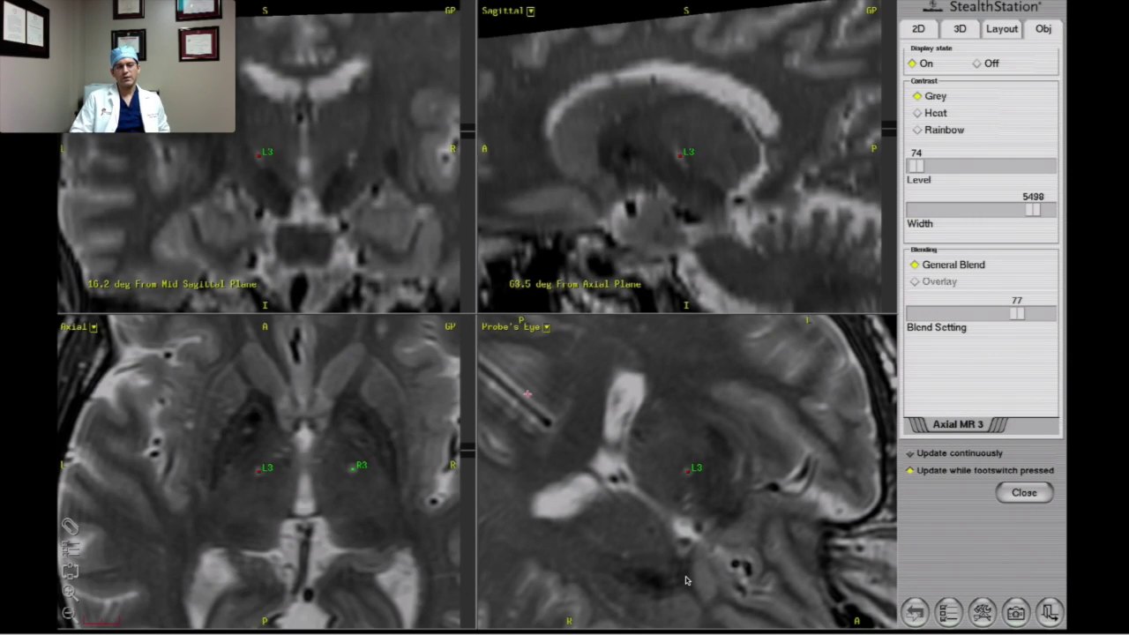
pyautogui.moveTo(1017, 312); pyautogui.dragTo(1048, 313)
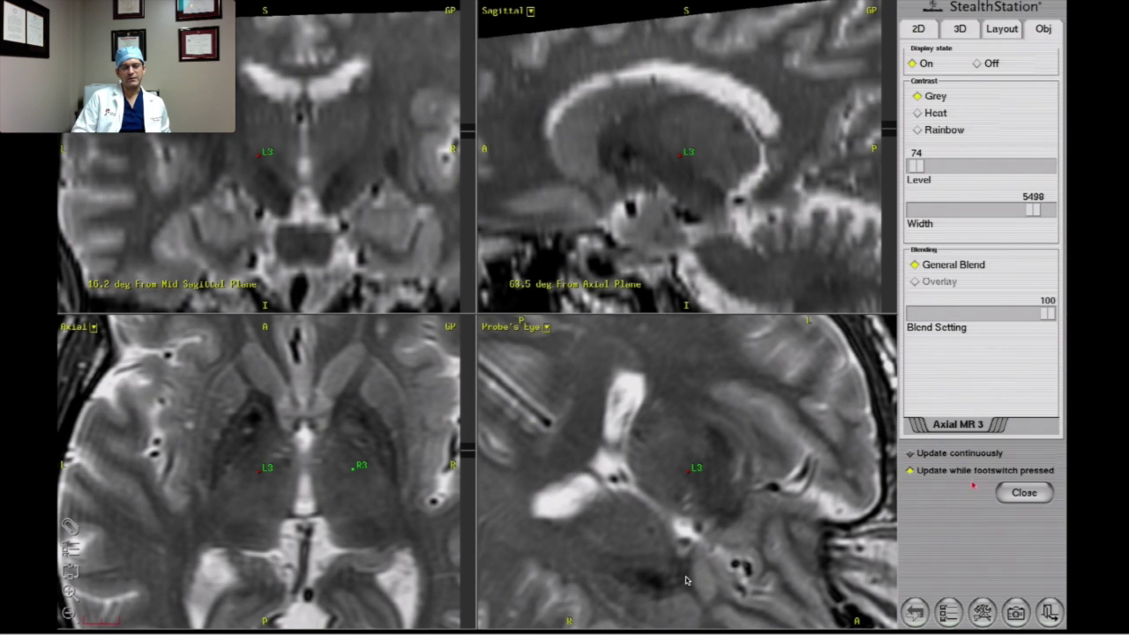
pyautogui.click(1010, 493)
# Step: Go back to Reformat Exam, centre the views on the stored AC landmark and return to planning
pyautogui.click(944, 577)
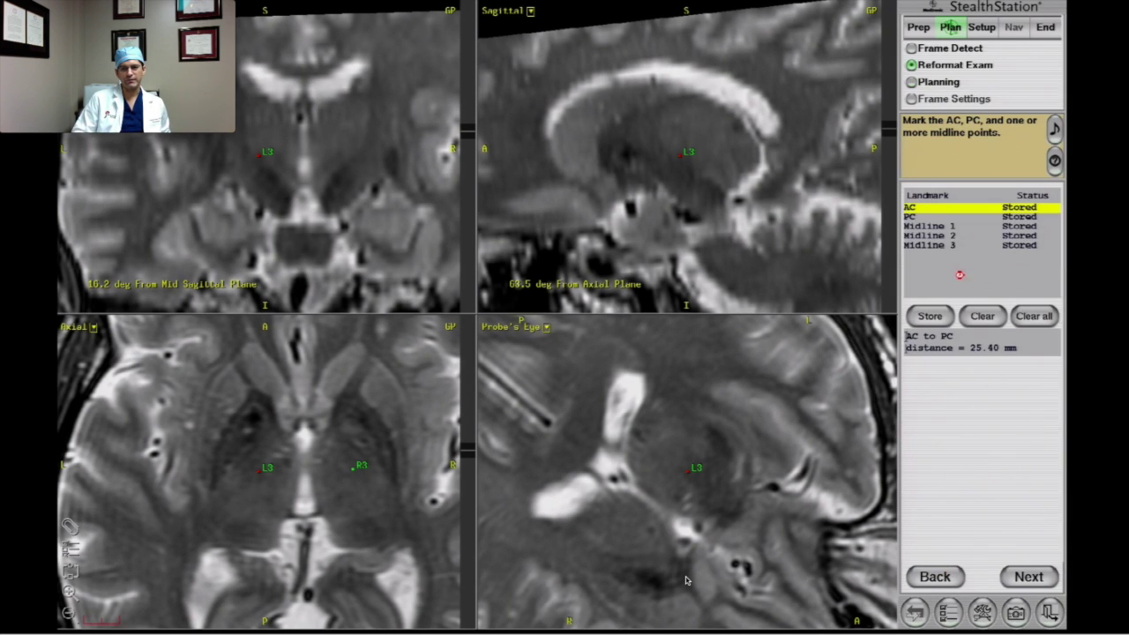
pyautogui.click(924, 209)
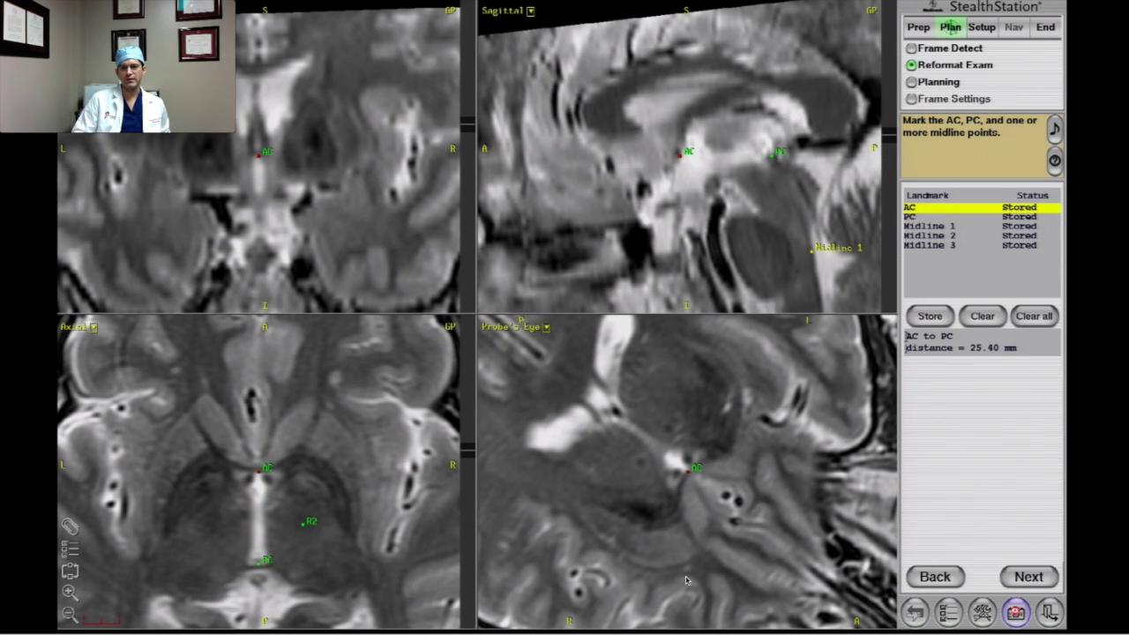
pyautogui.click(1021, 569)
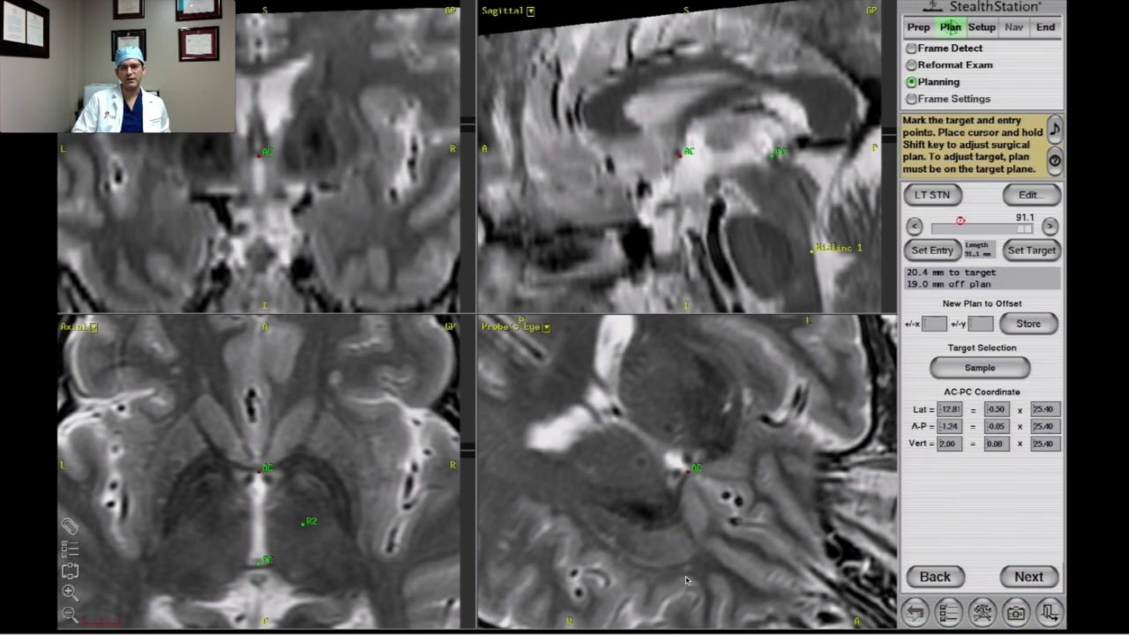
# Step: Centre the views on the LT STN plan's target, followed by the RT STN plan's target
pyautogui.click(1050, 226)
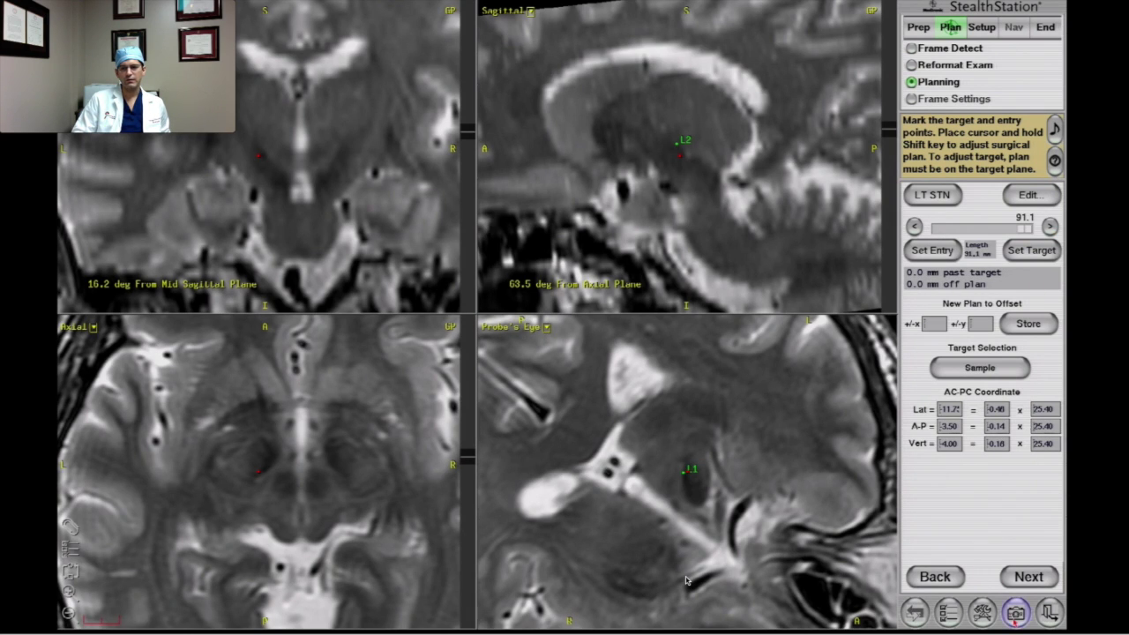
pyautogui.click(954, 203)
pyautogui.click(962, 220)
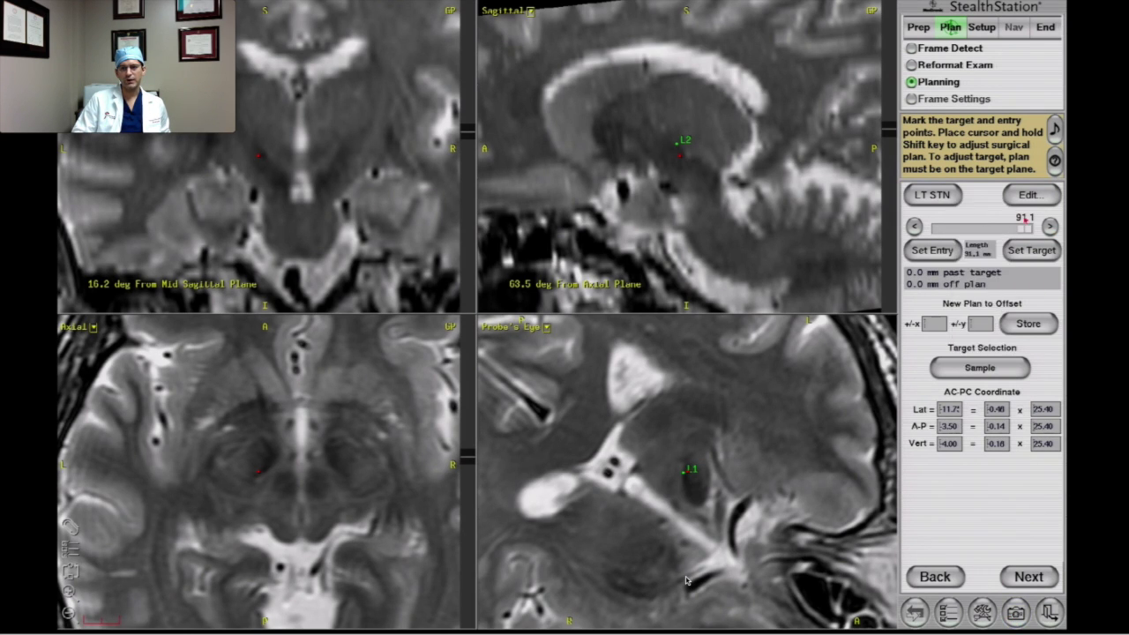
pyautogui.click(1049, 226)
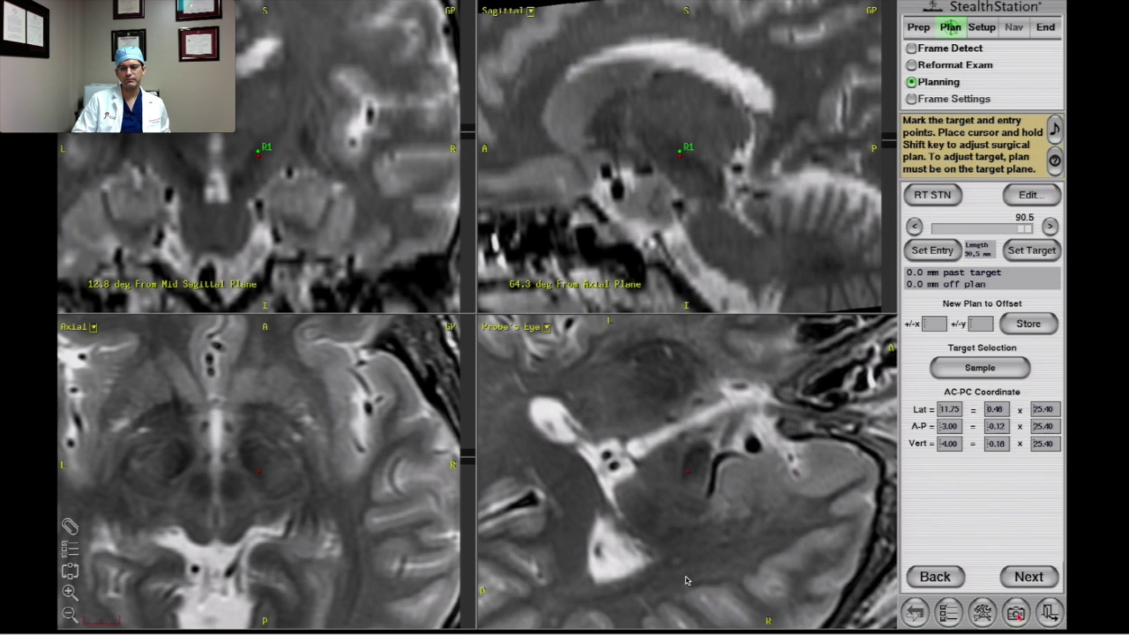
# Step: Lower the Axial MR 3 general blend below 100 to mix in the postoperative CT, and close the display settings
pyautogui.click(950, 611)
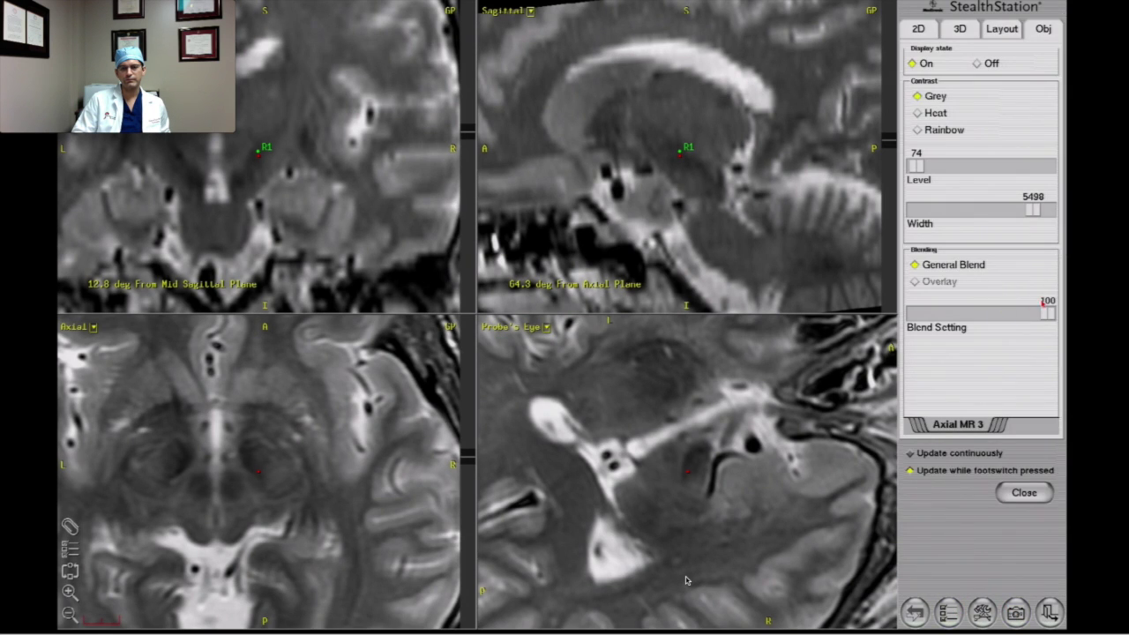
pyautogui.moveTo(1048, 315); pyautogui.dragTo(1012, 313)
pyautogui.click(1014, 491)
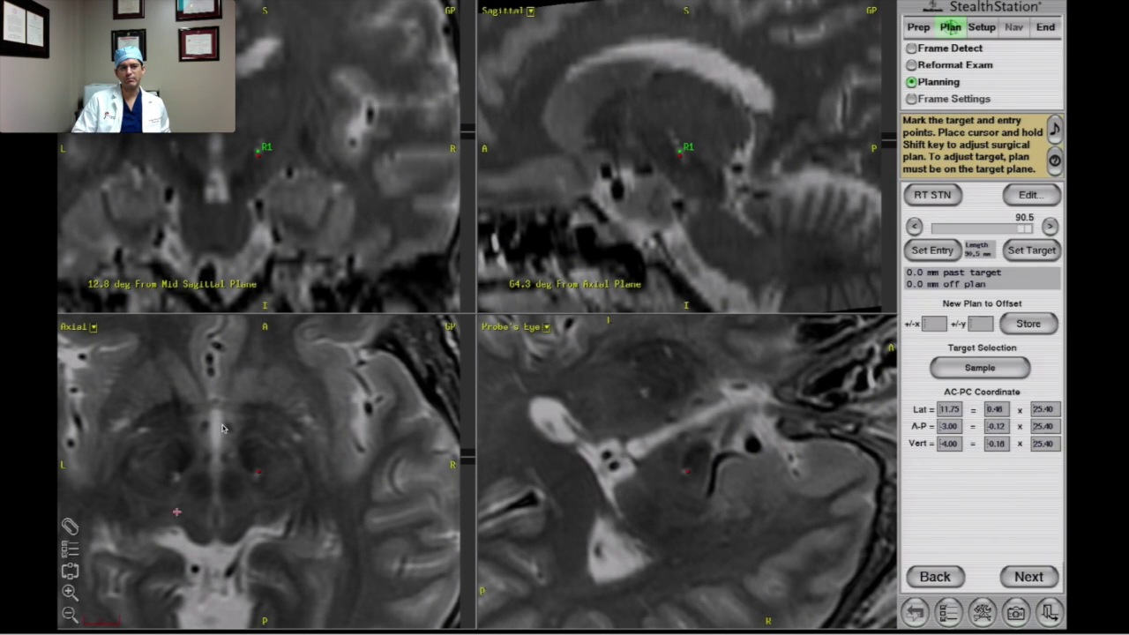
# Step: Open the annotations and centre the views on right contacts R0, R1, R2 and R3 in turn to check their AC-PC coordinates
pyautogui.click(71, 529)
pyautogui.click(494, 290)
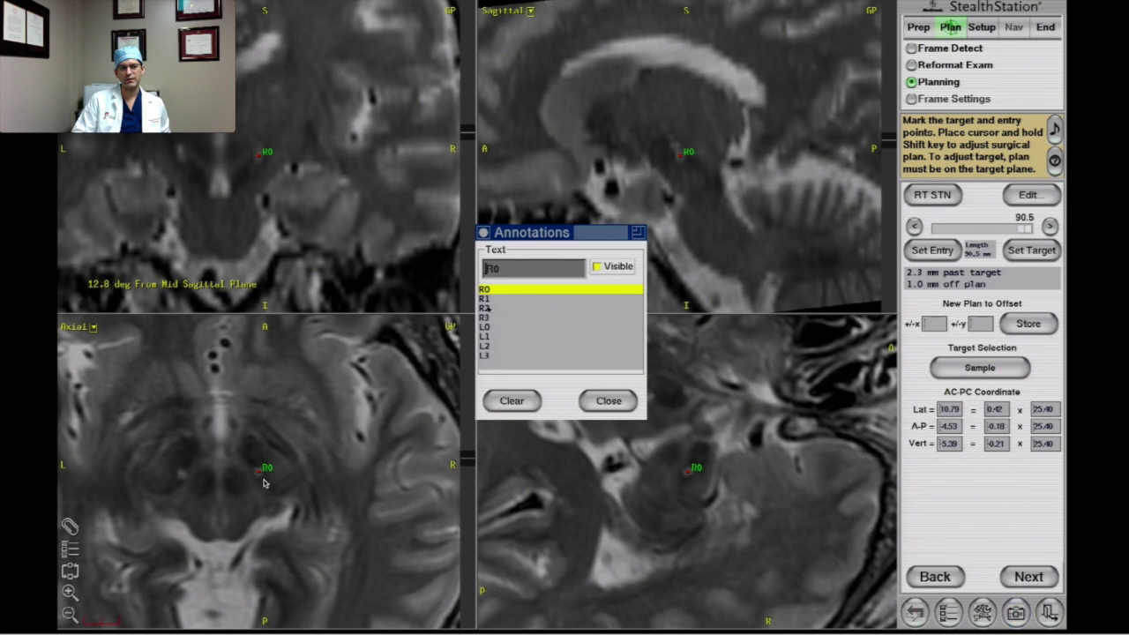
pyautogui.click(487, 299)
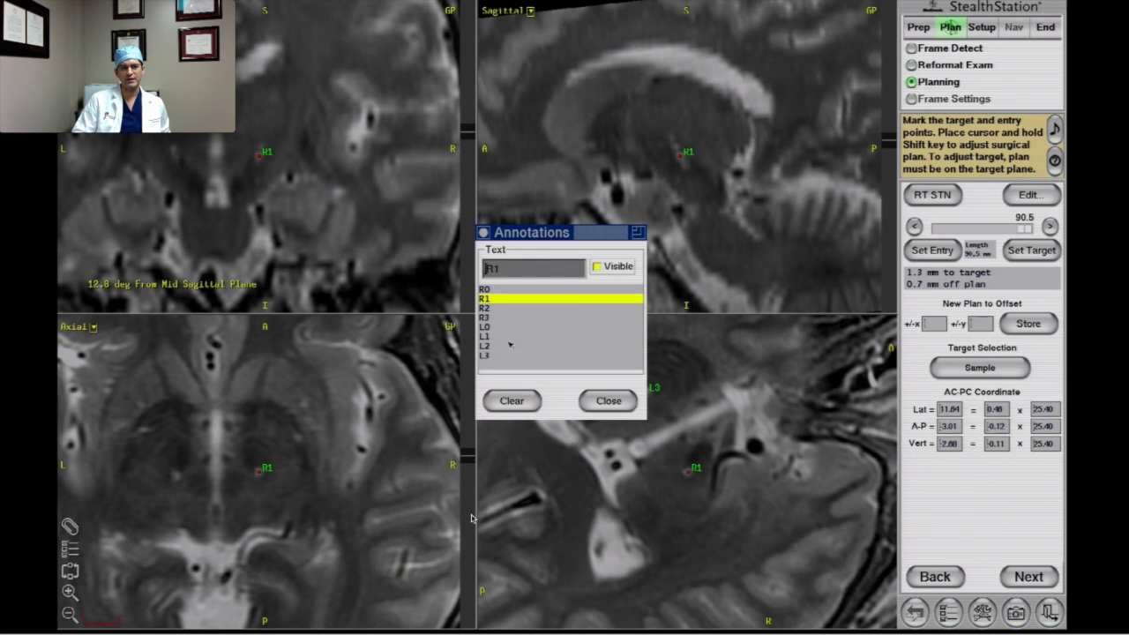
pyautogui.click(494, 309)
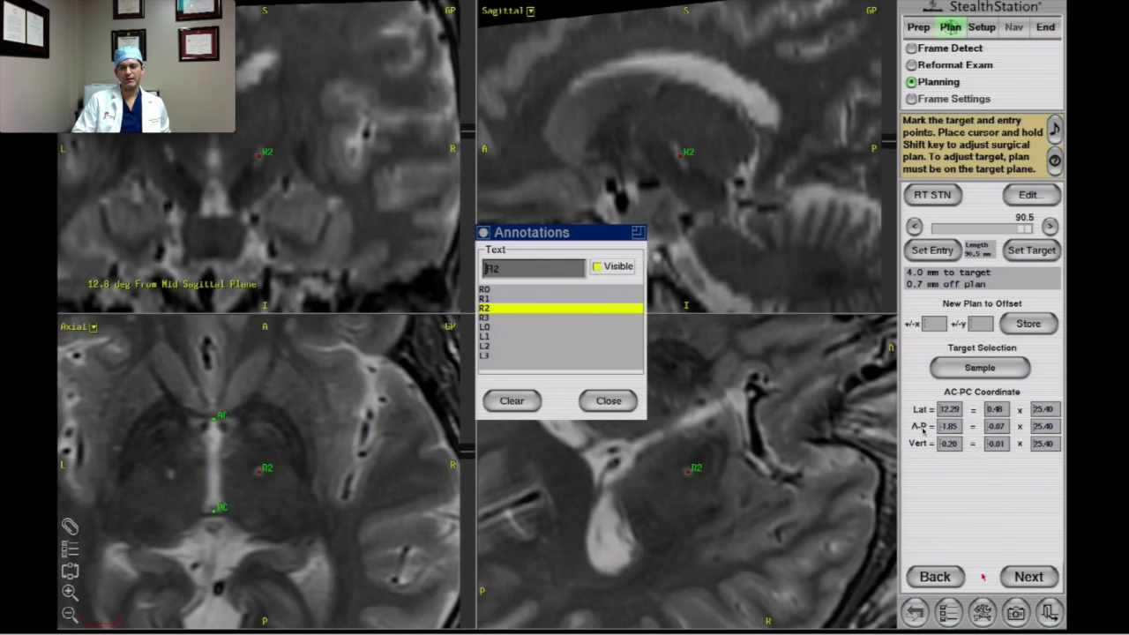
pyautogui.click(521, 319)
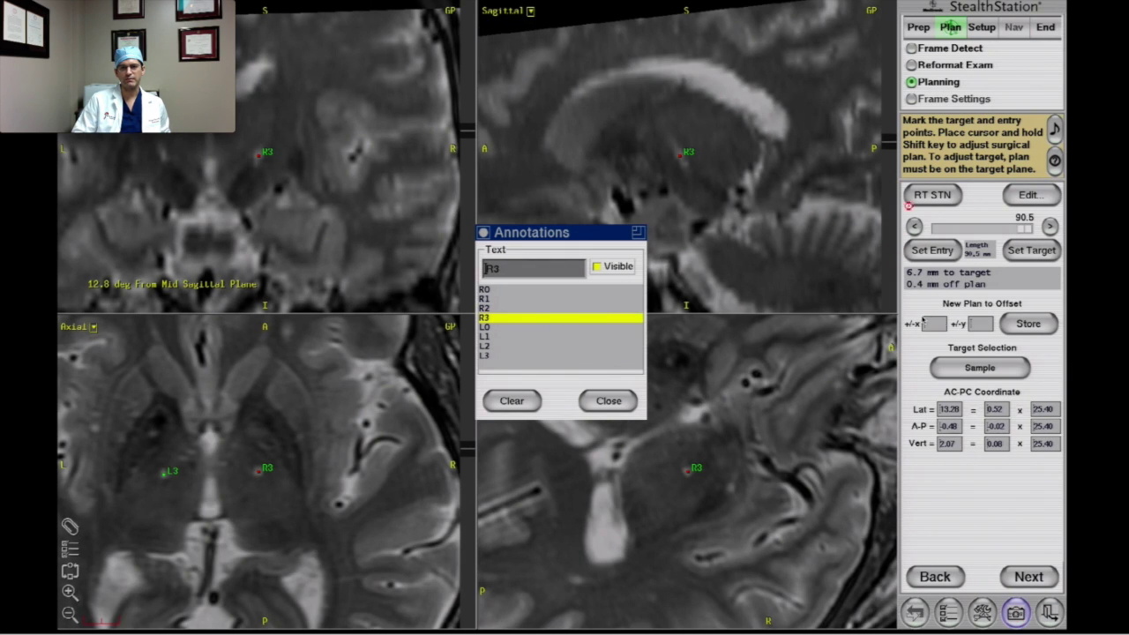
# Step: Switch to the LT STN plan and centre the views on left contacts L0, L1, L2 and L3 in turn
pyautogui.click(938, 204)
pyautogui.click(943, 216)
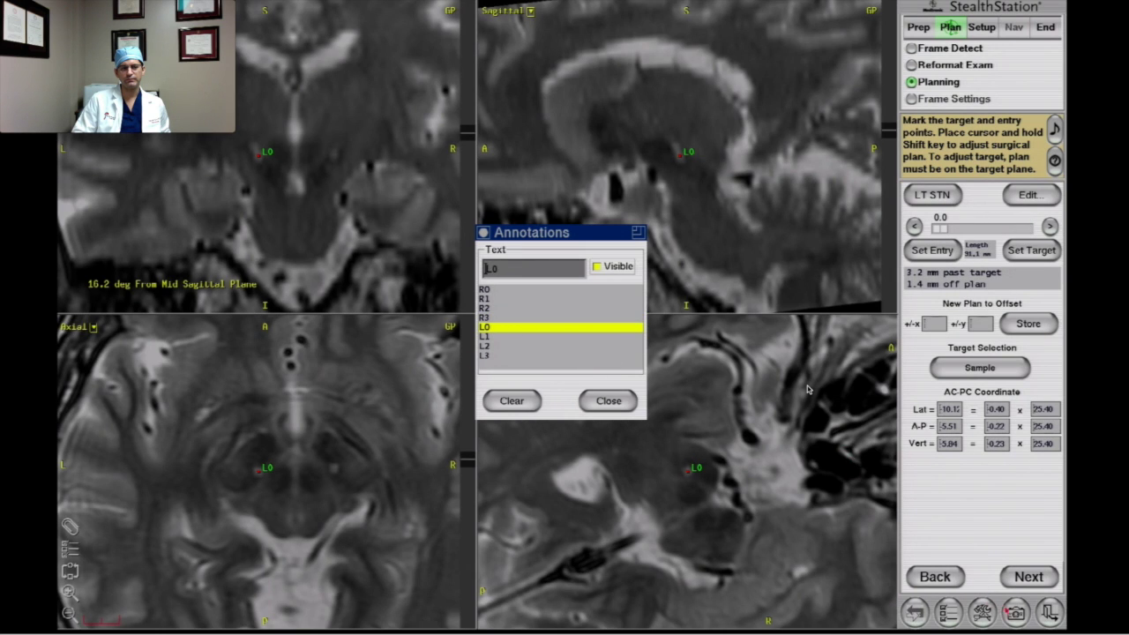
pyautogui.click(520, 336)
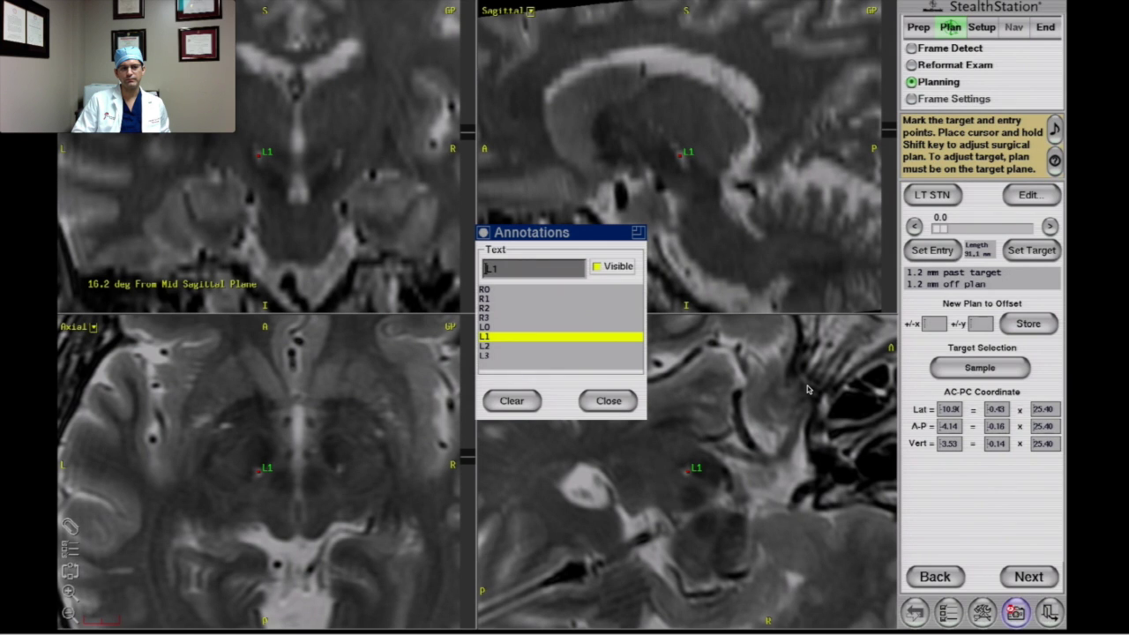
pyautogui.click(520, 345)
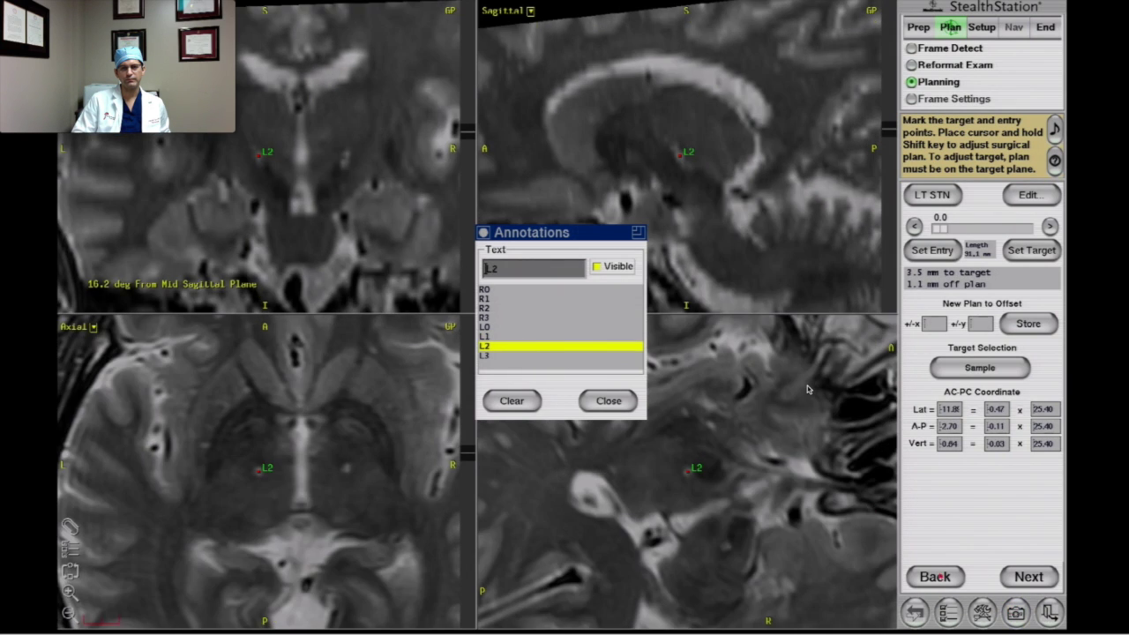
pyautogui.click(494, 355)
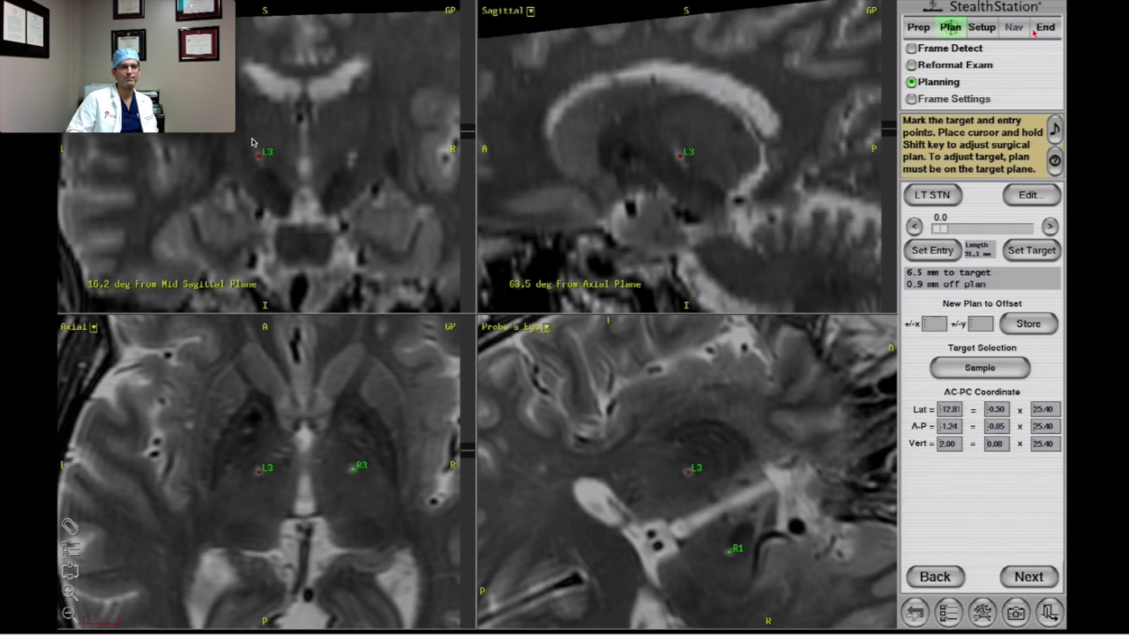
pyautogui.moveTo(159, 126)
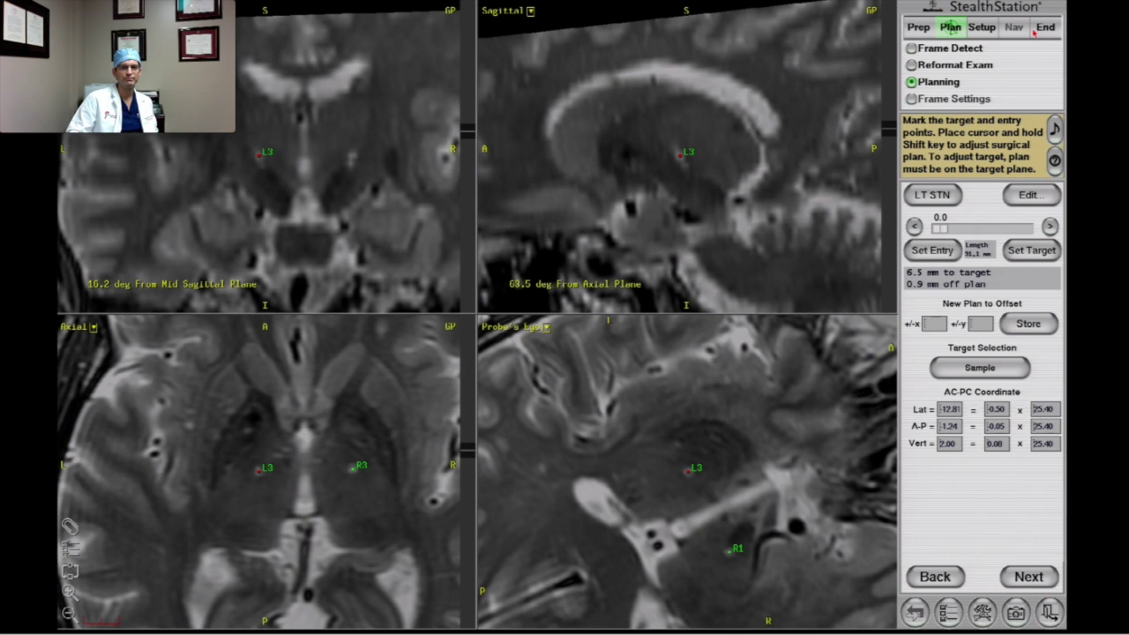